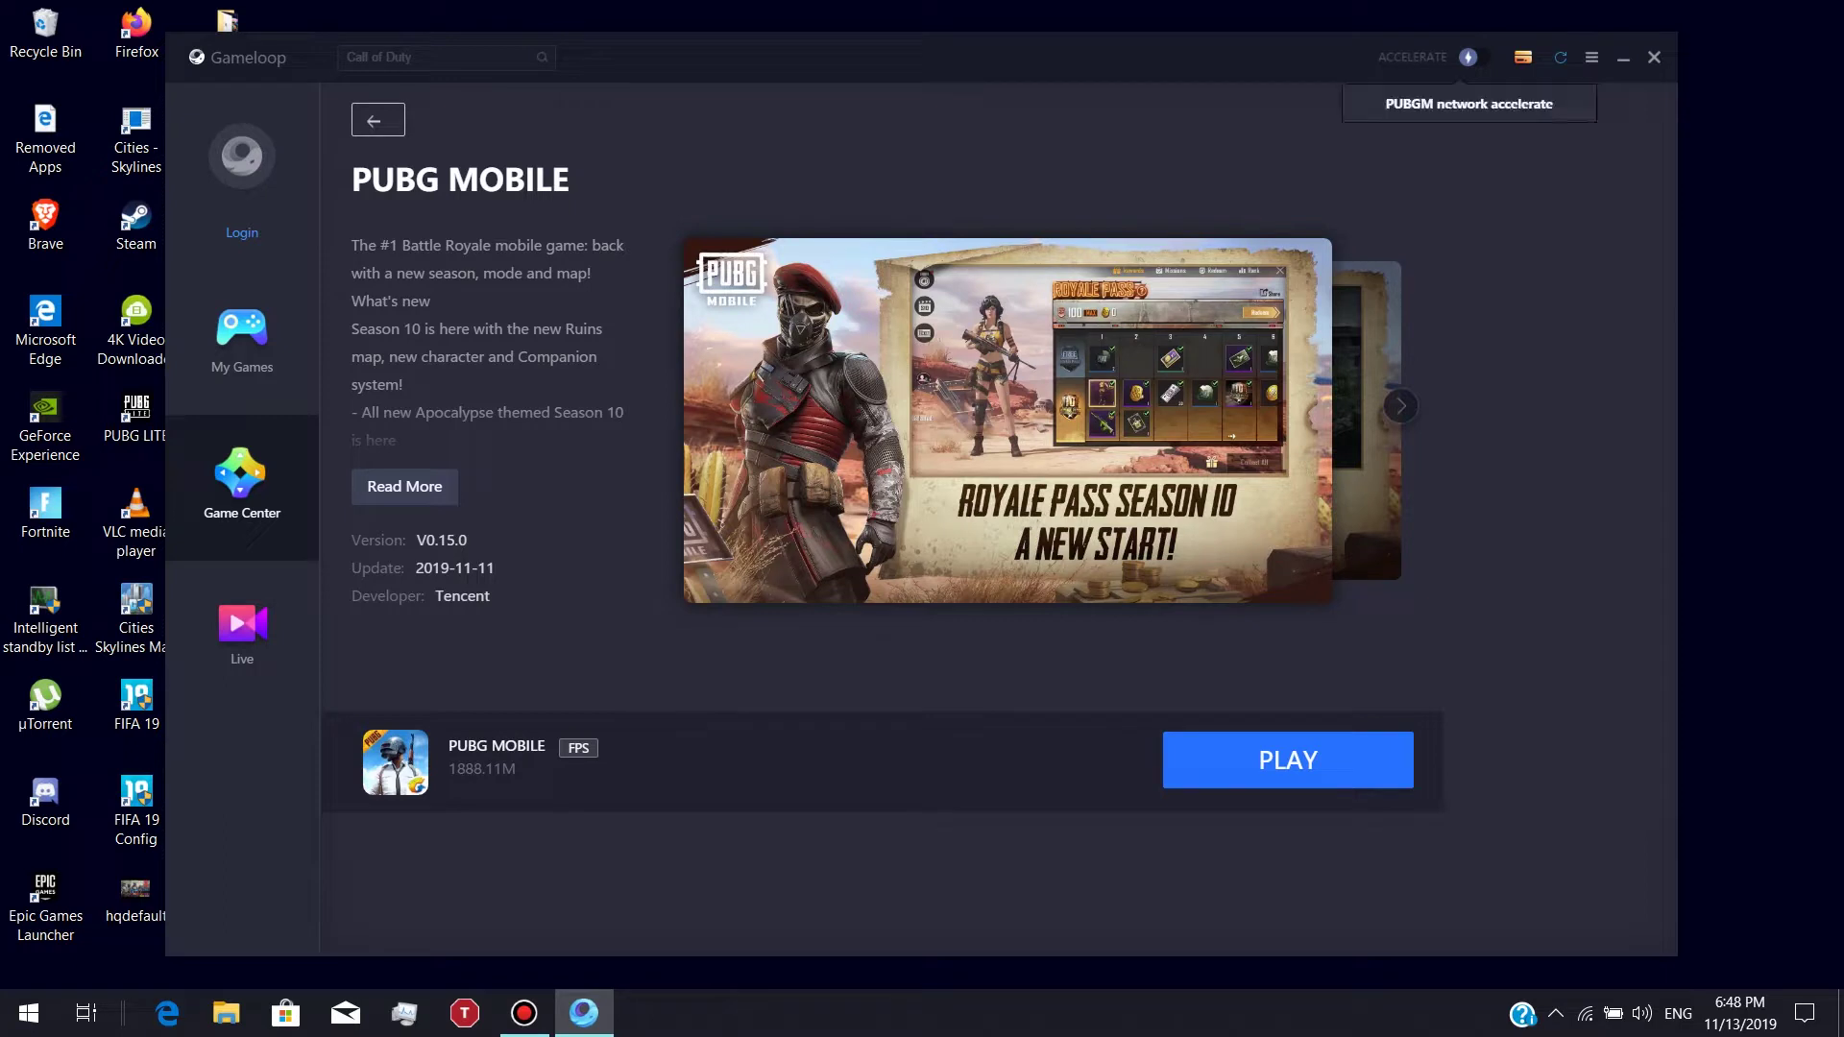
# Step: Go through the game and engine settings in Gameloop's Setting Center and save them
pyautogui.click(1591, 57)
pyautogui.click(1591, 174)
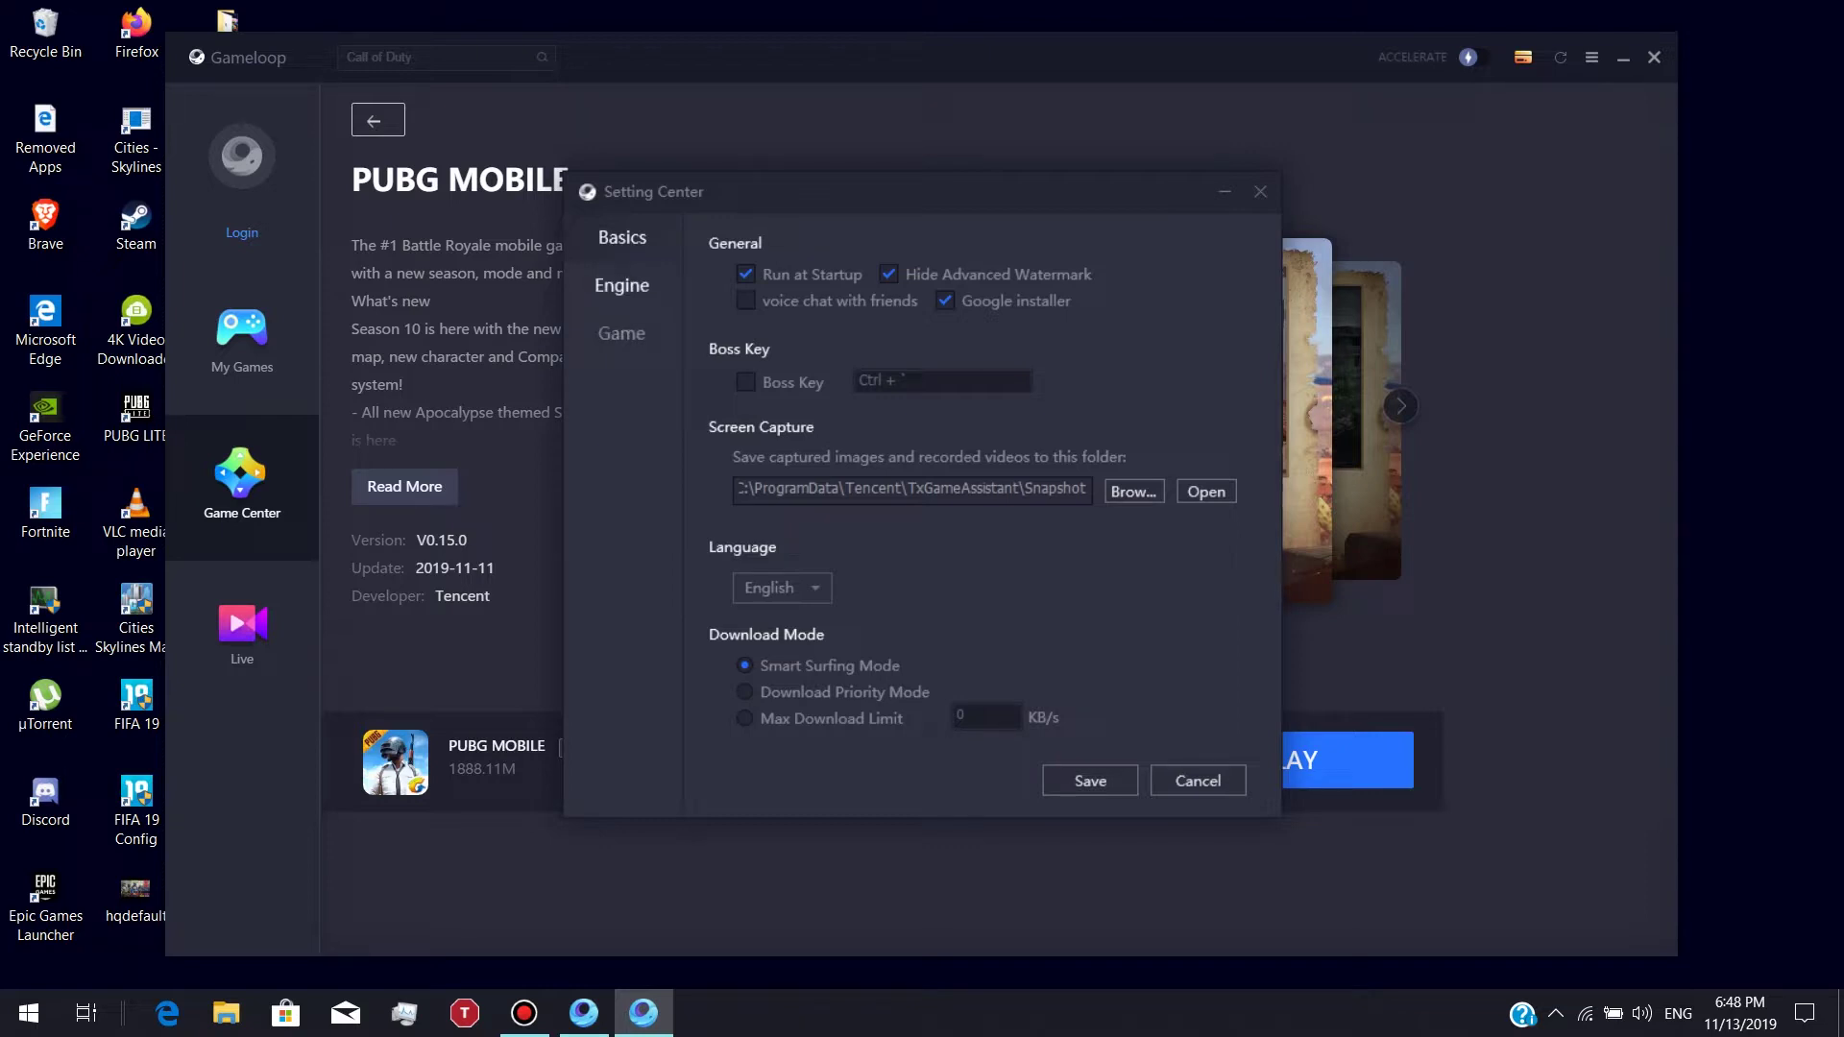
pyautogui.click(621, 333)
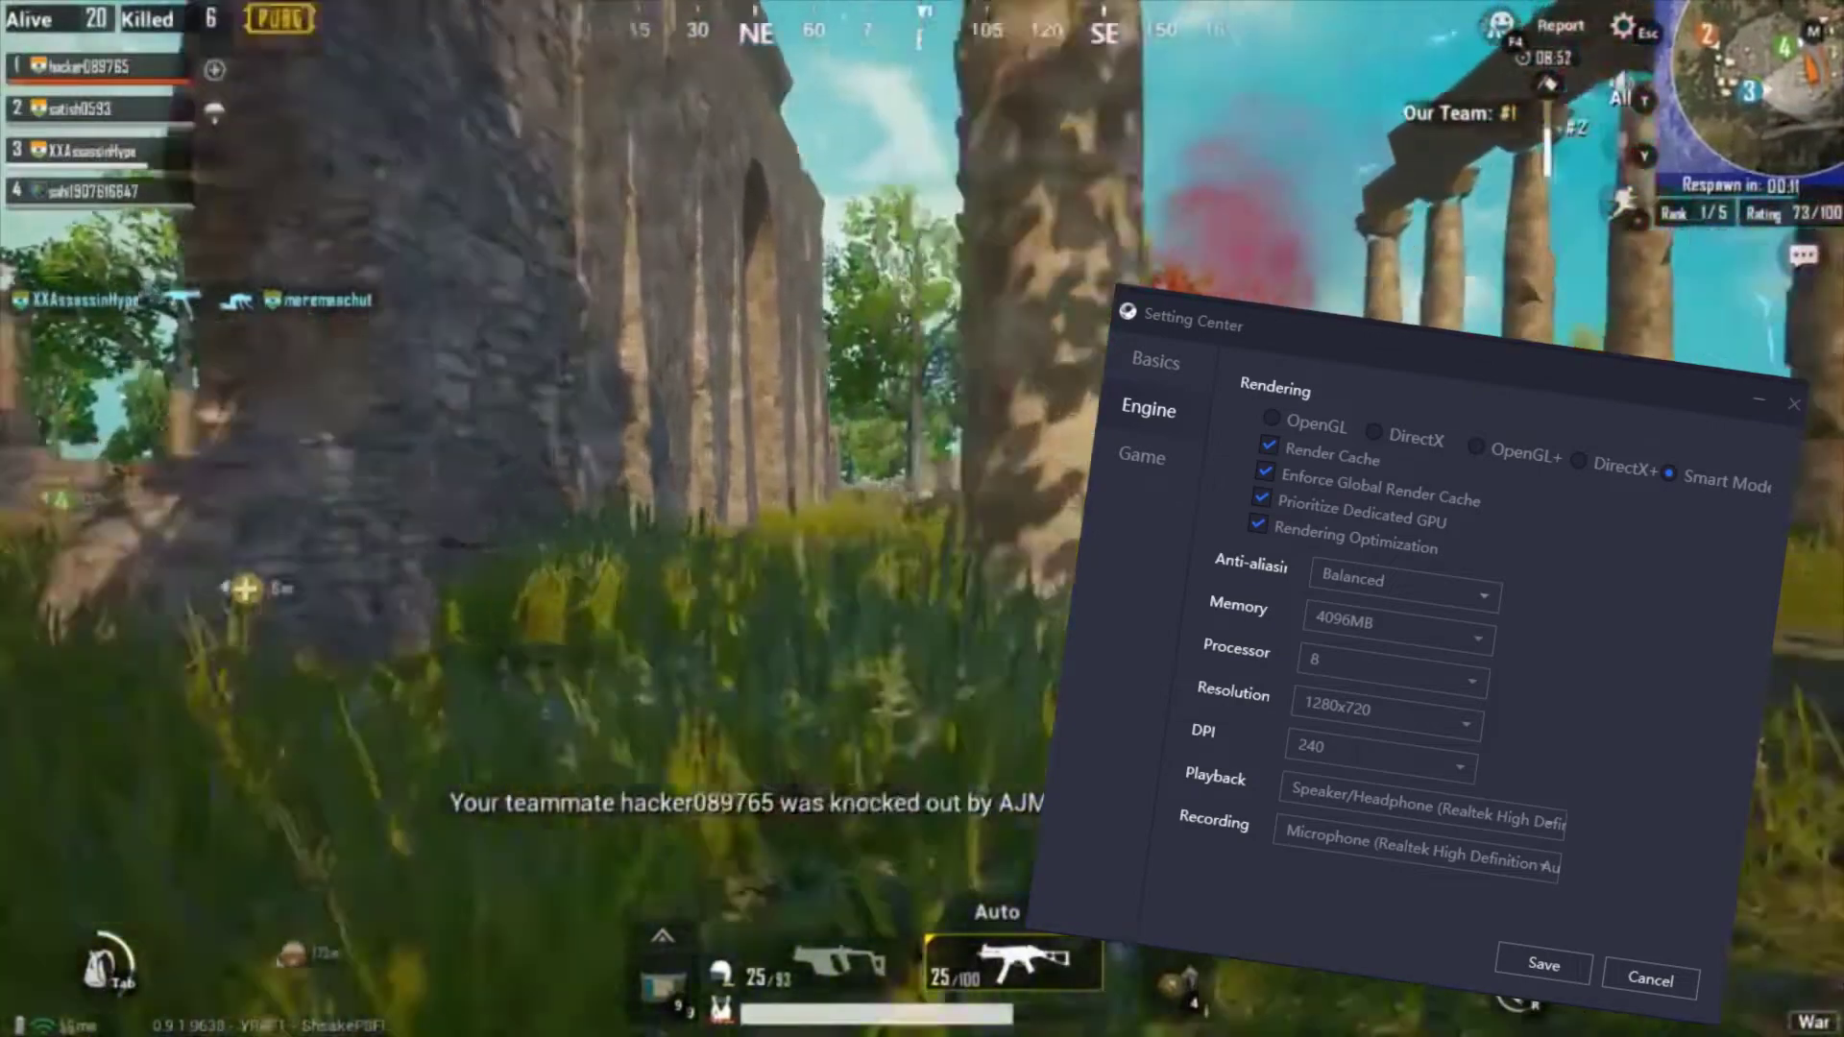
pyautogui.click(1406, 585)
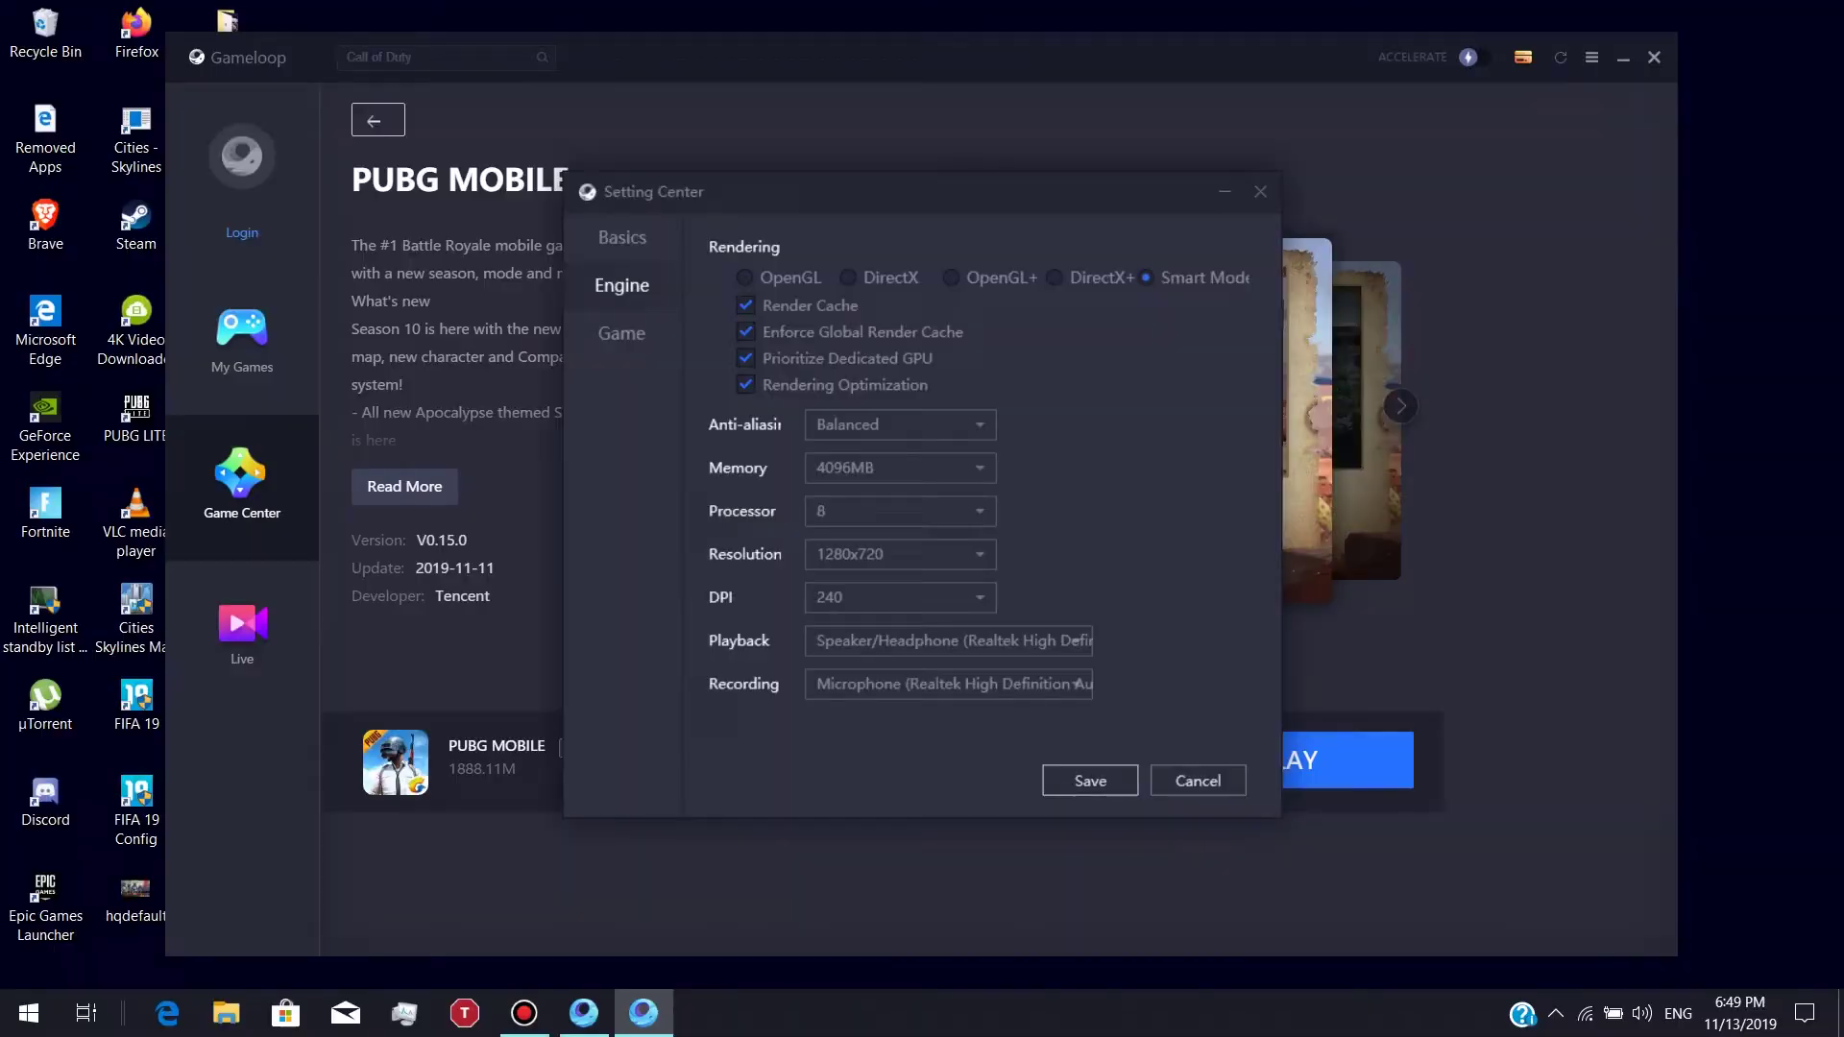
pyautogui.click(1095, 778)
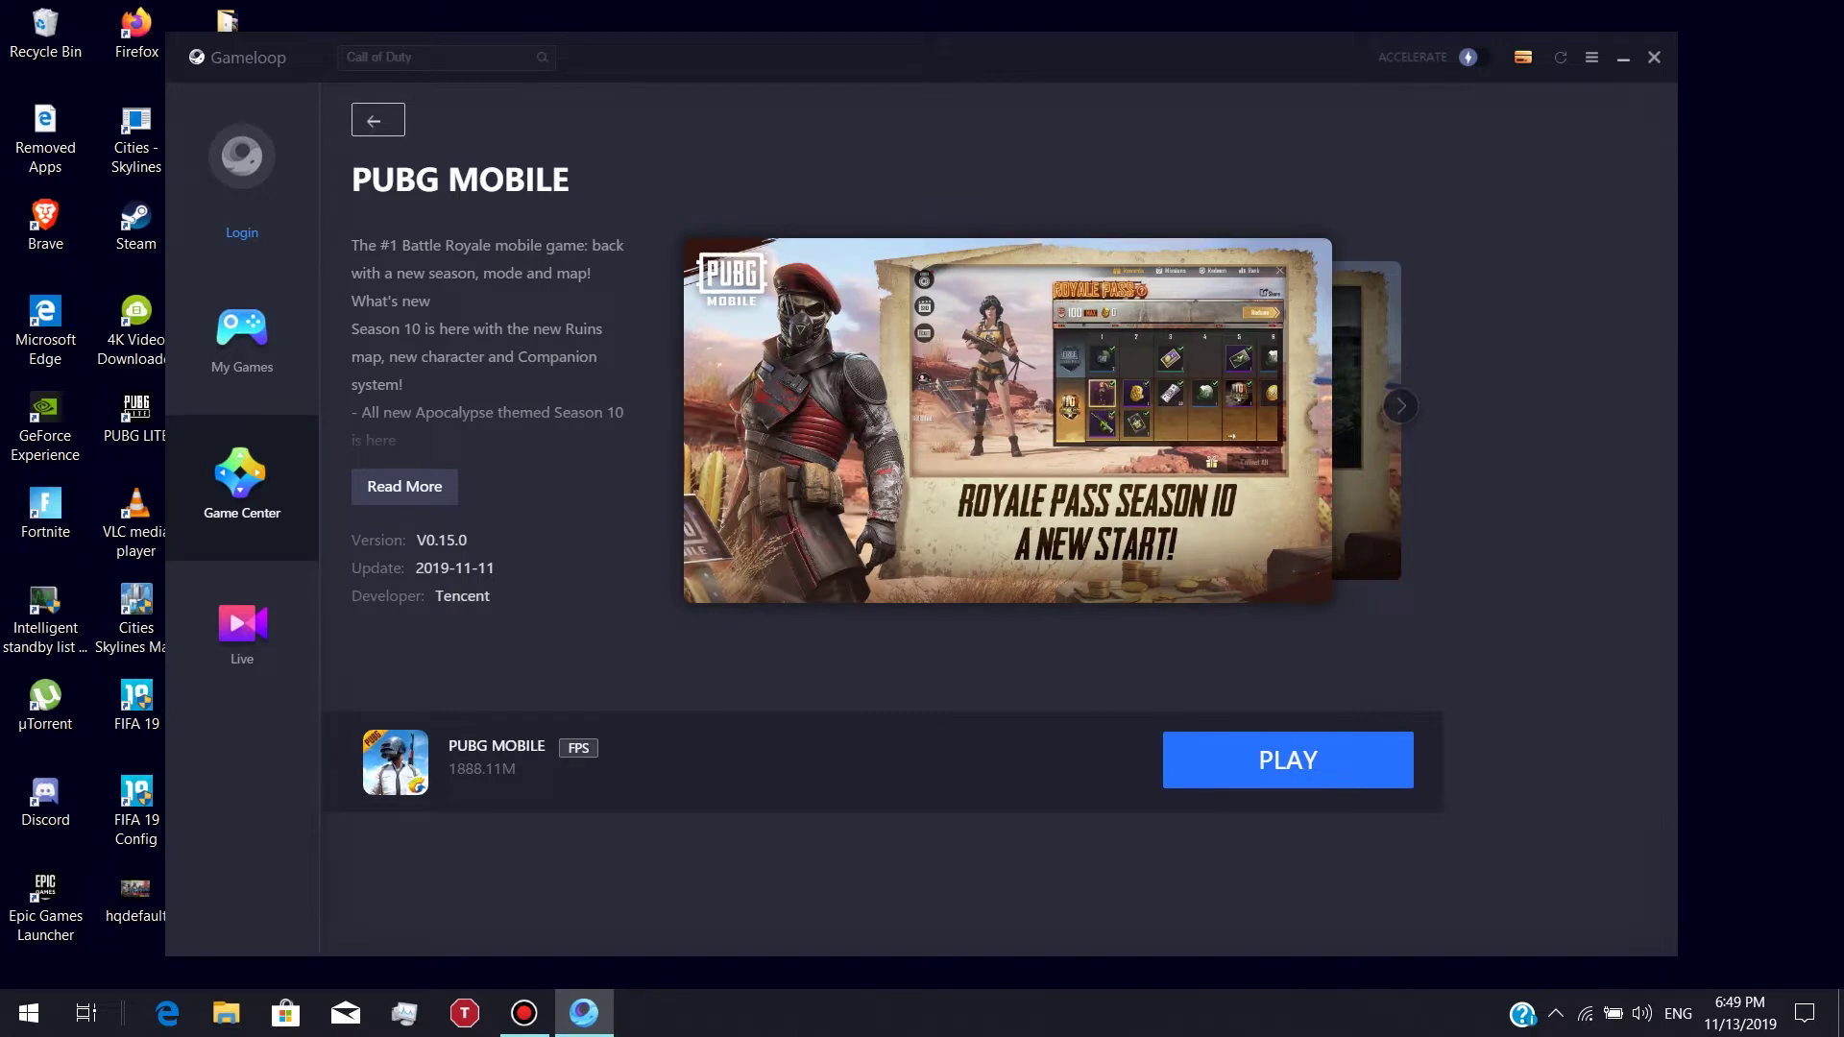
# Step: Open the Windows Performance Options from the advanced system settings in the properties of This PC
pyautogui.press('super+e')
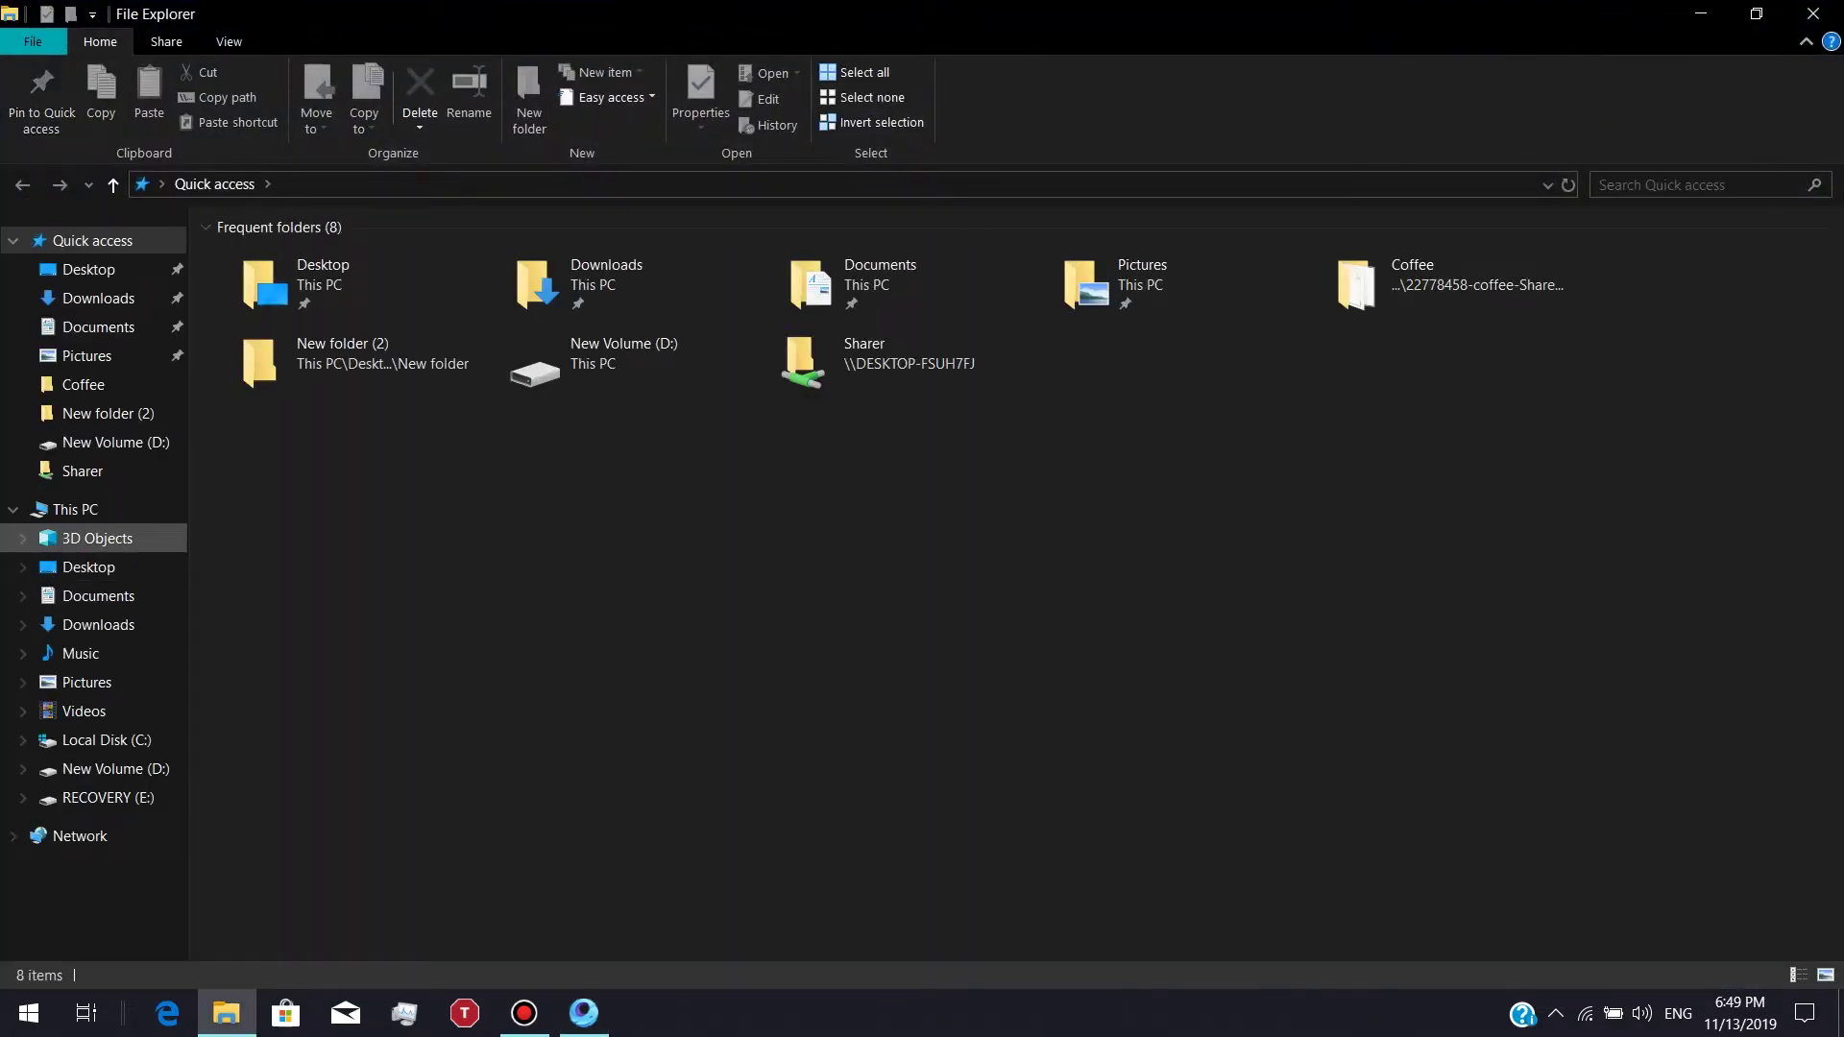
pyautogui.click(96, 509)
pyautogui.rightClick(103, 502)
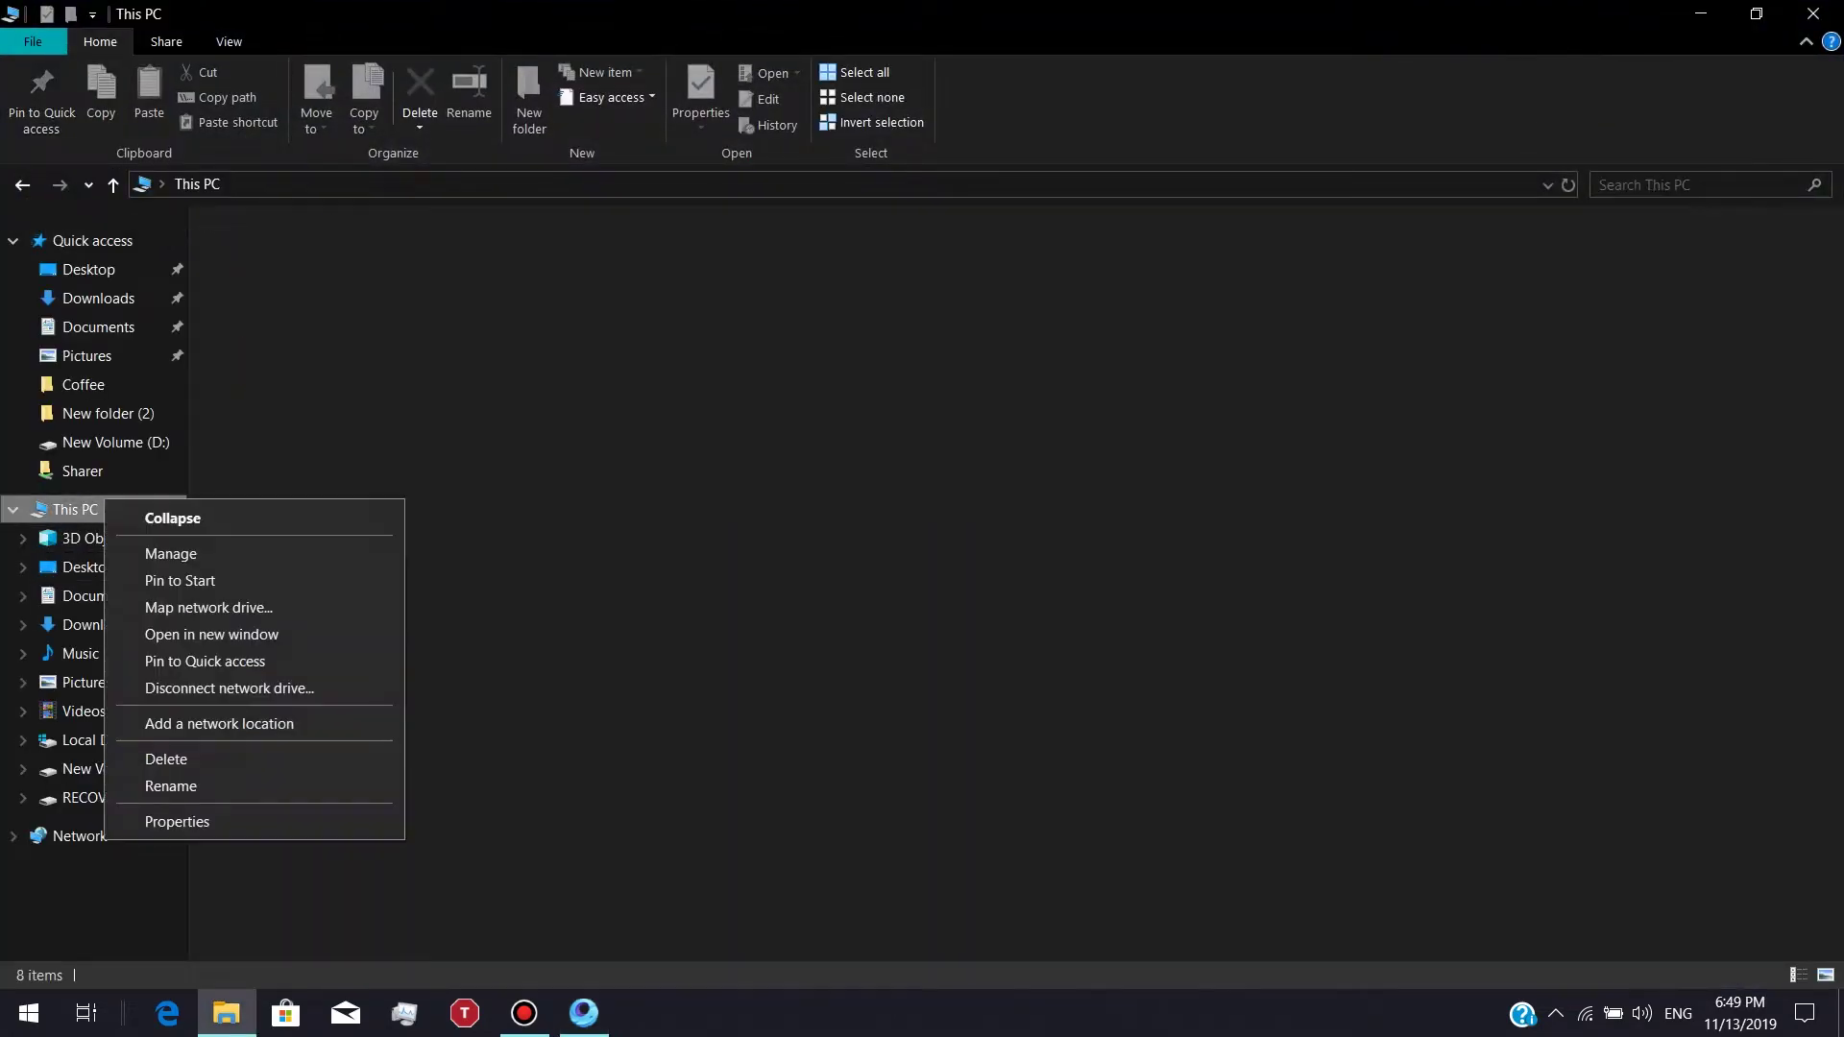
pyautogui.press('Escape')
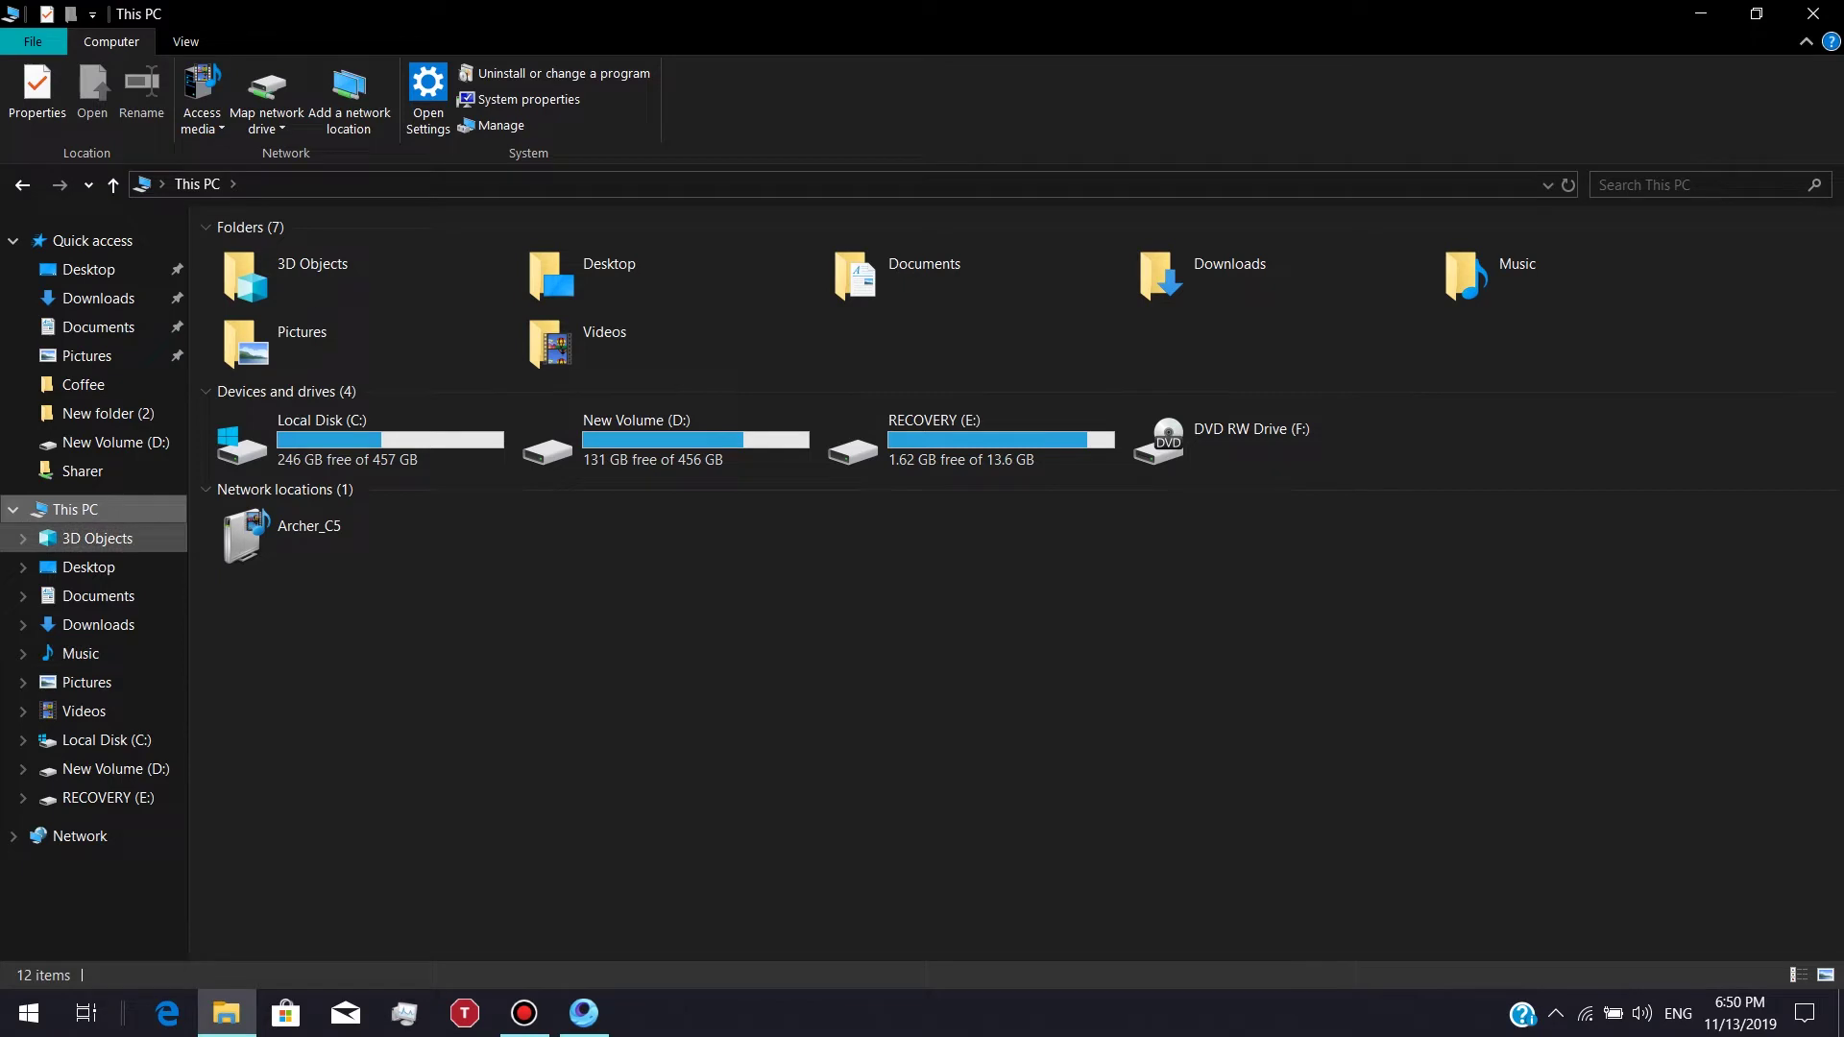
pyautogui.rightClick(131, 509)
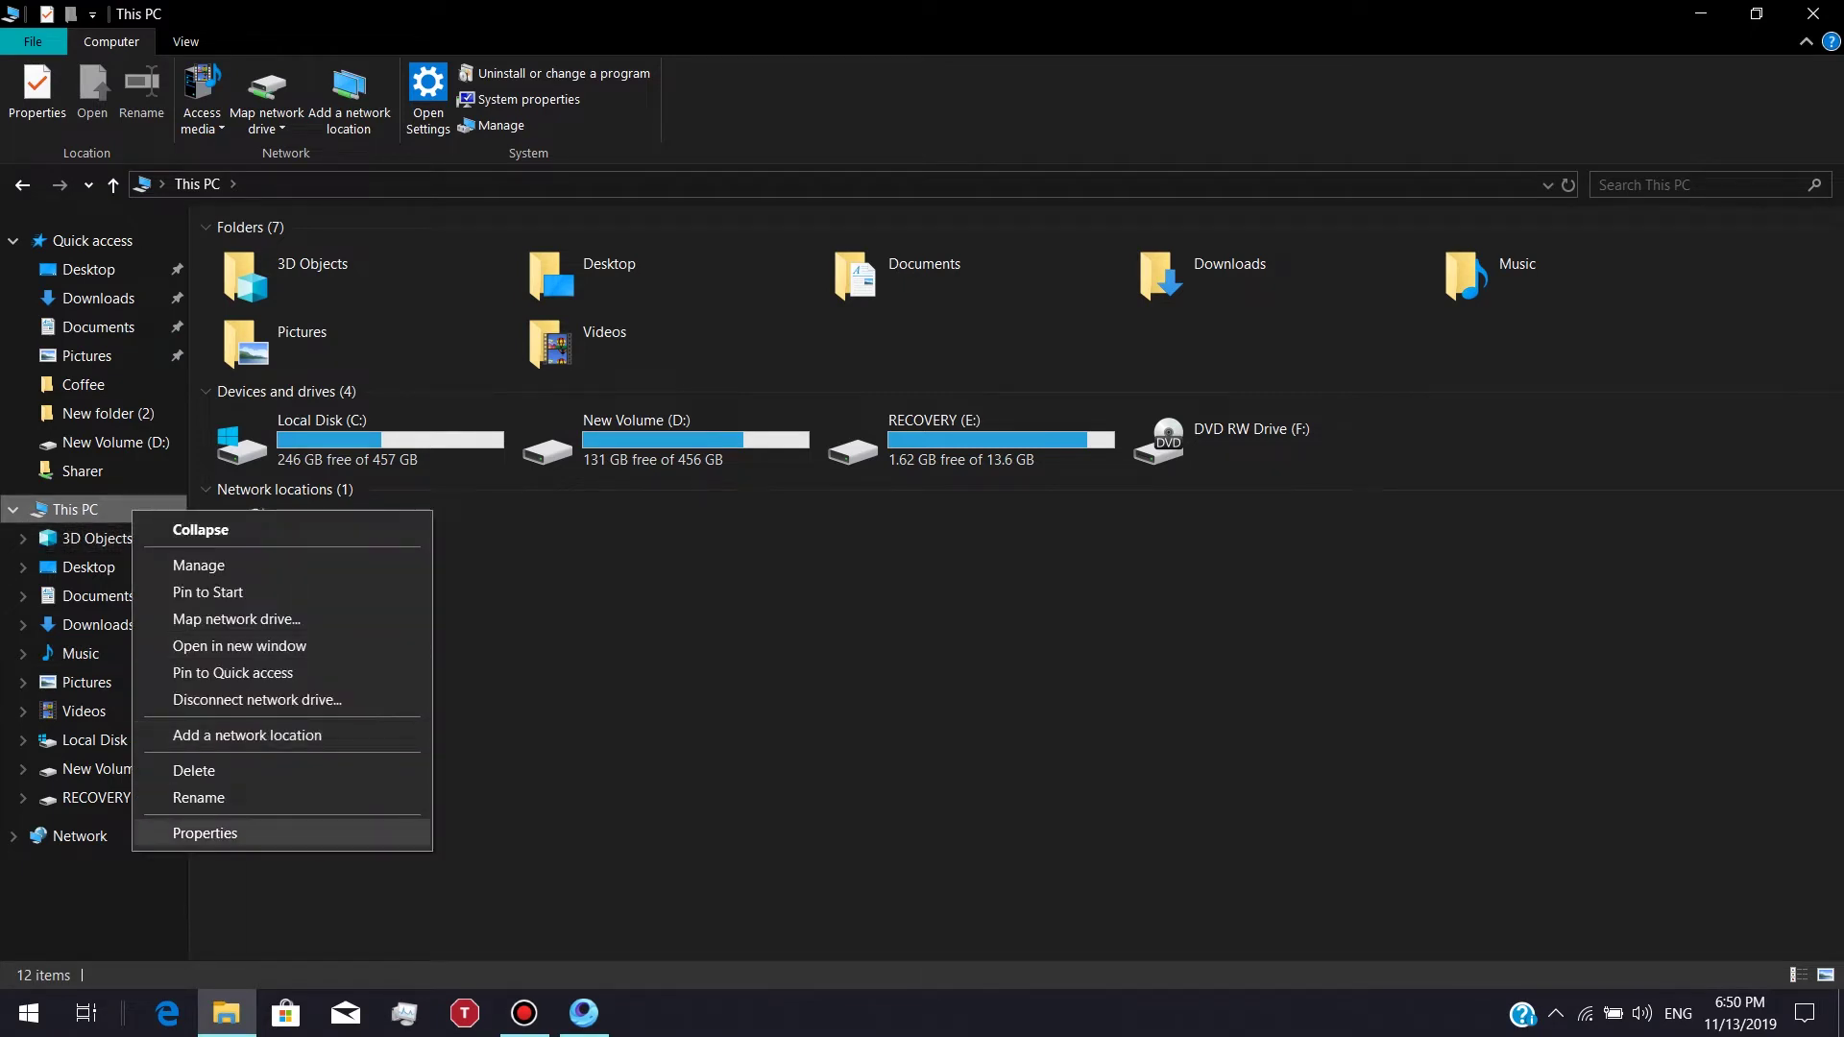
pyautogui.click(205, 832)
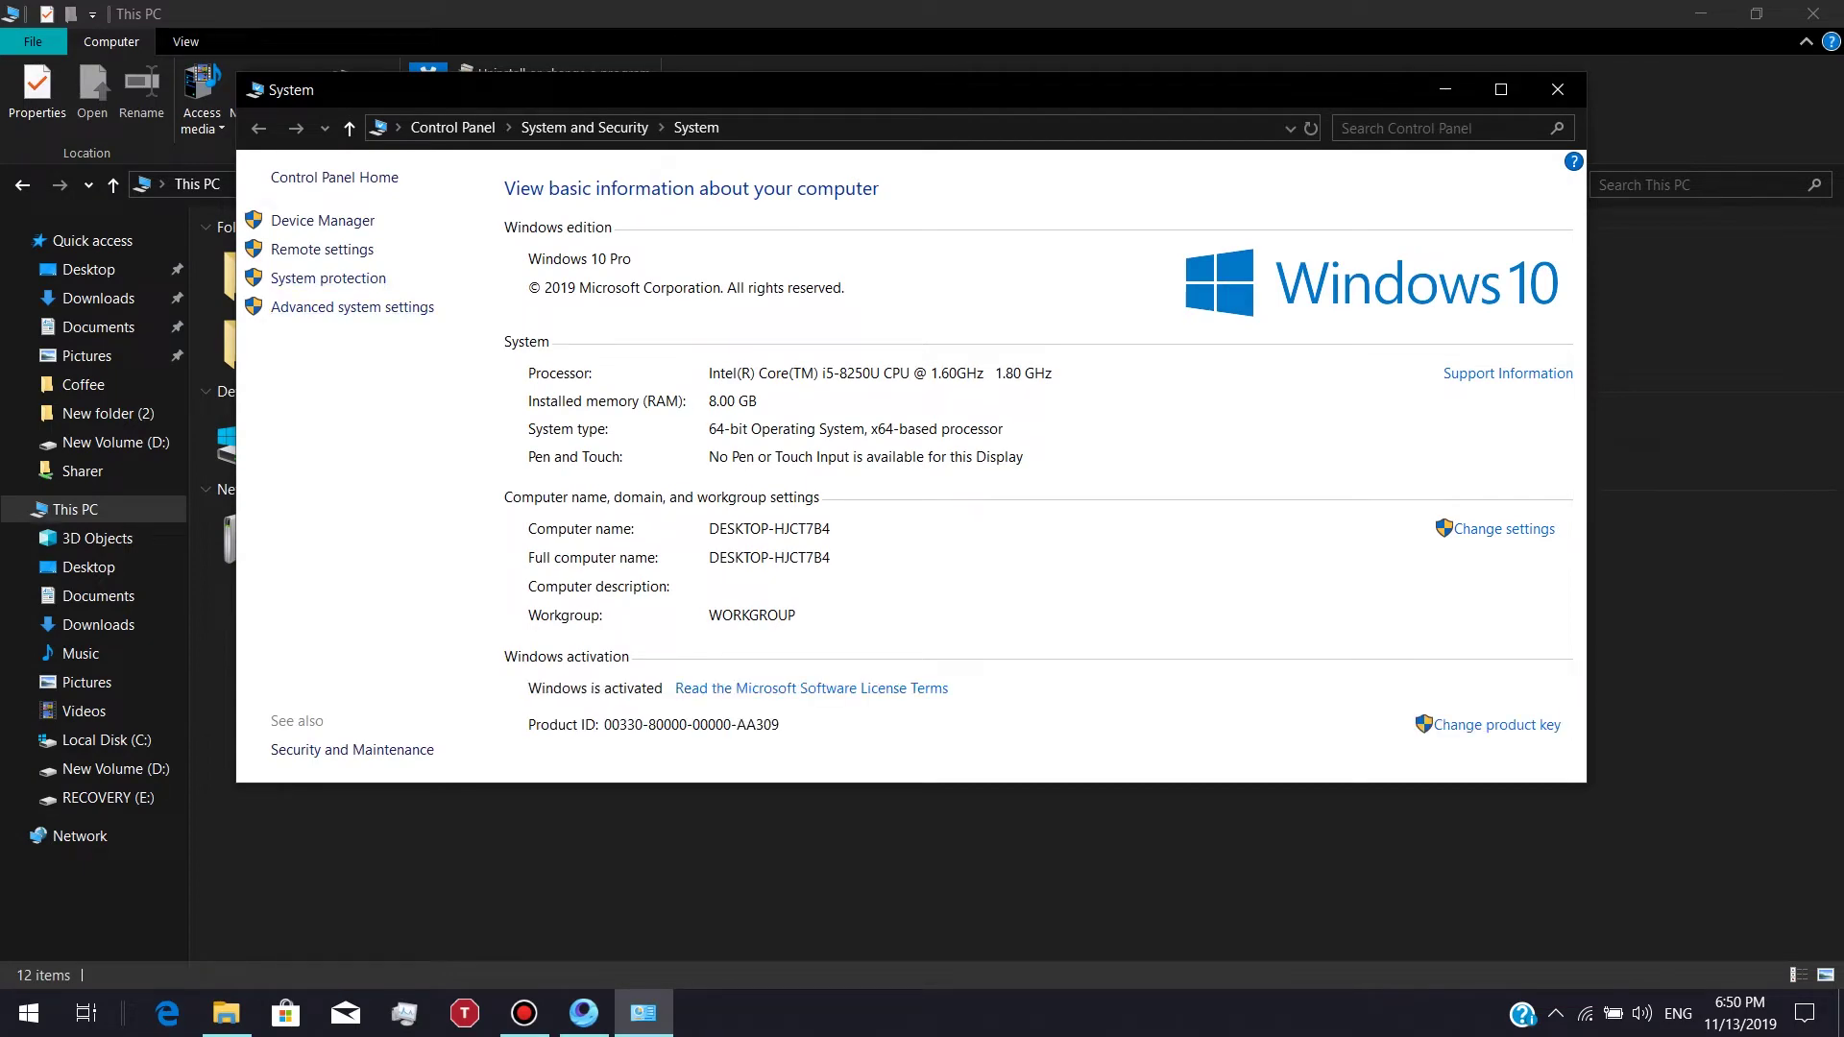
pyautogui.click(352, 308)
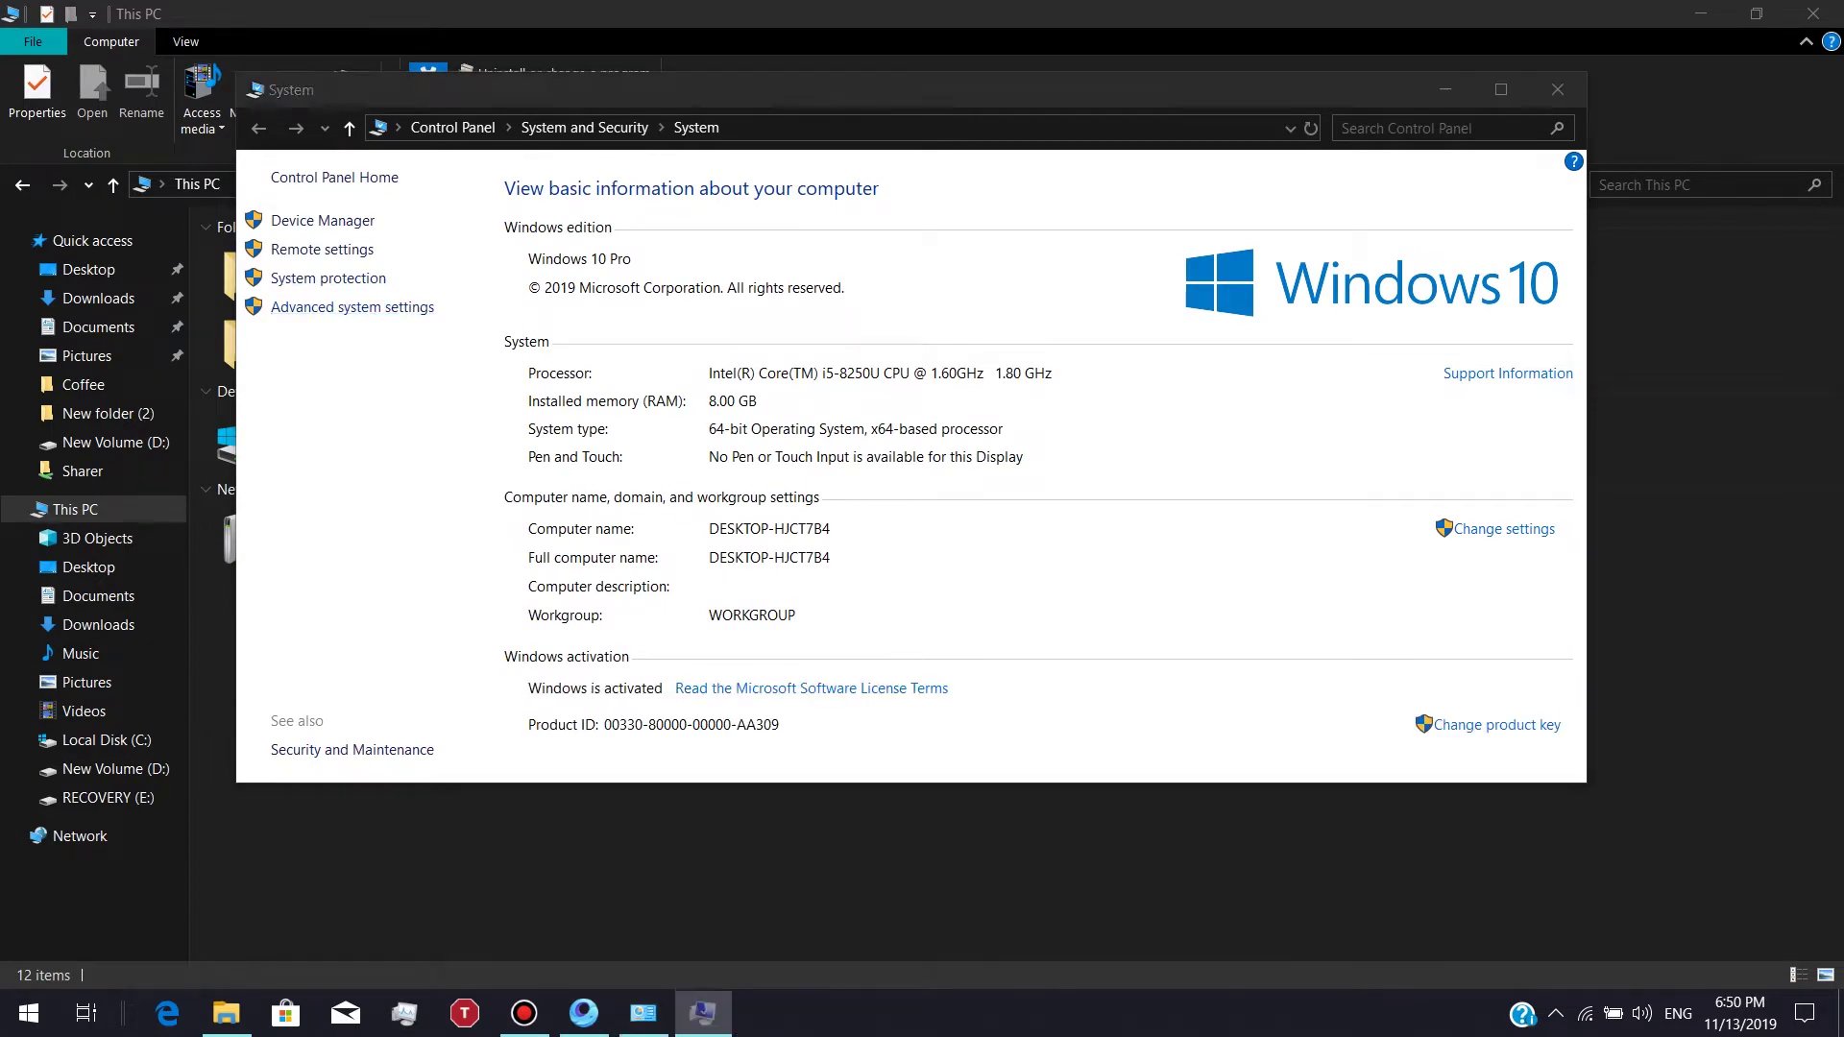
pyautogui.click(468, 217)
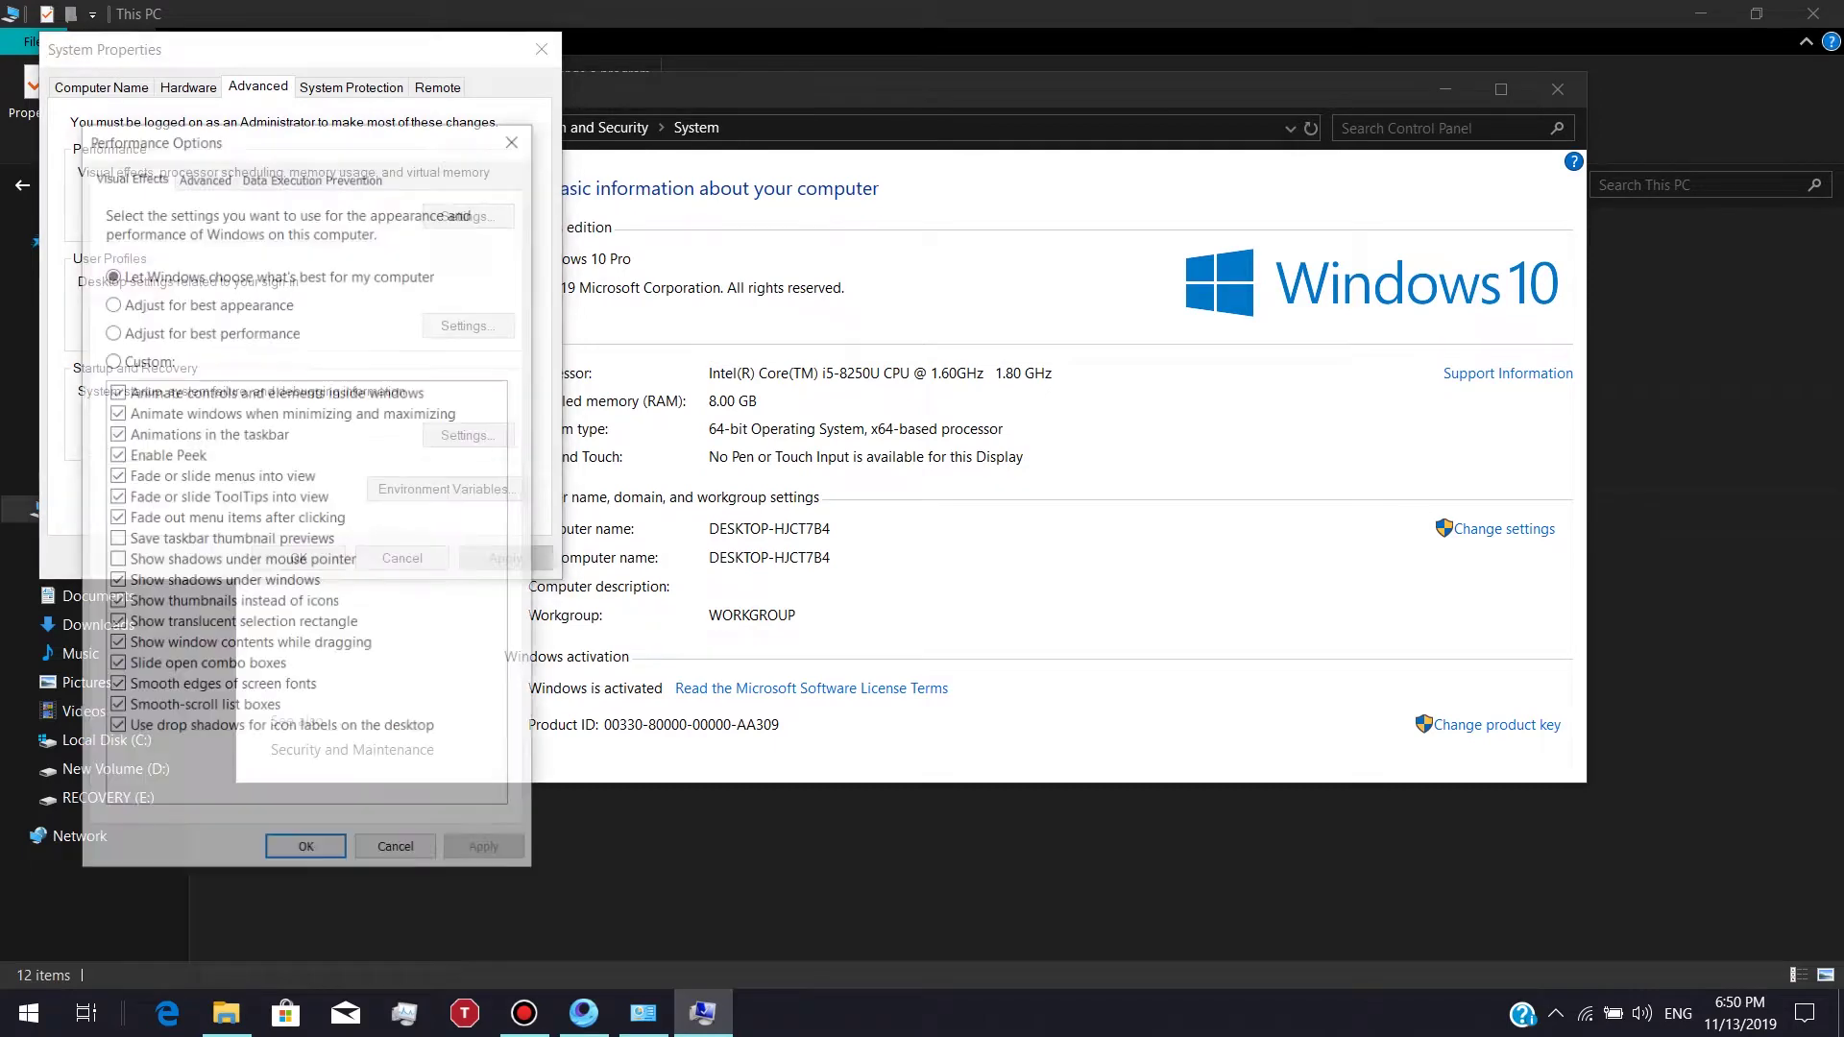
# Step: Try best-performance visual effects with Show thumbnails instead of icons enabled, and return to Let Windows choose what's best for my computer
pyautogui.click(111, 331)
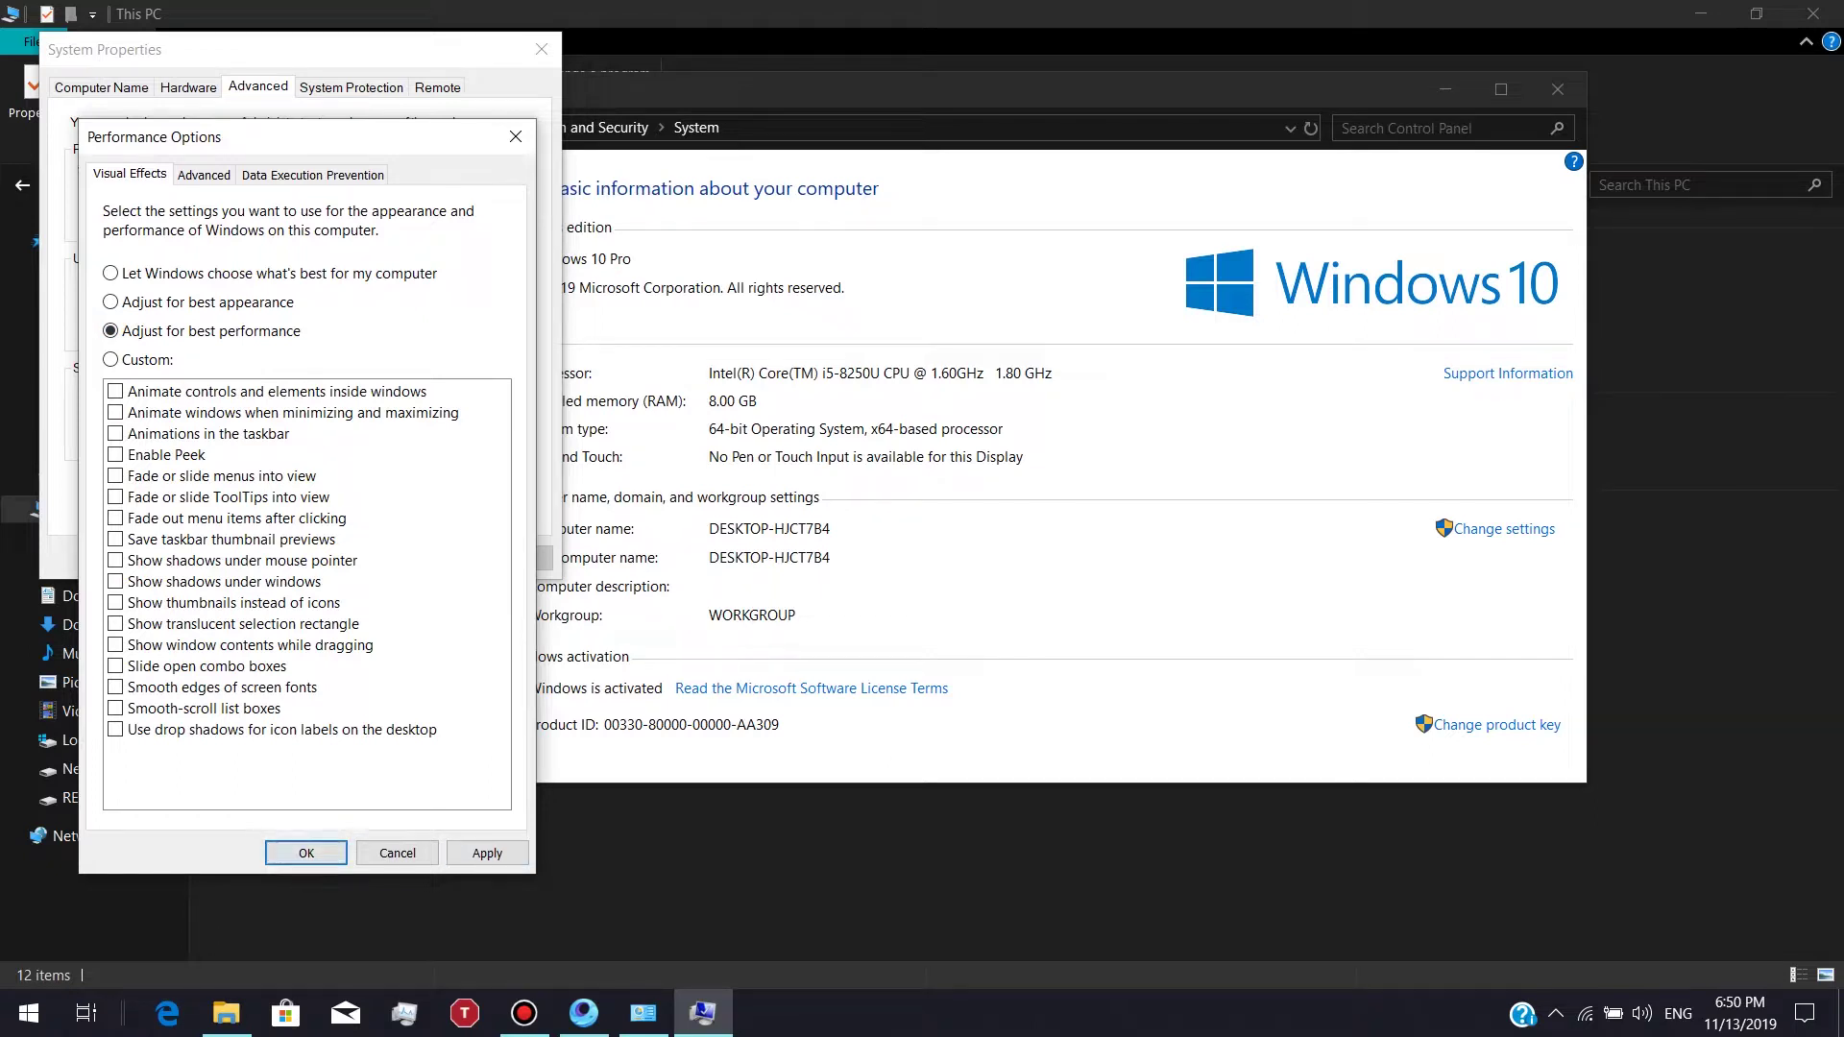
pyautogui.click(116, 603)
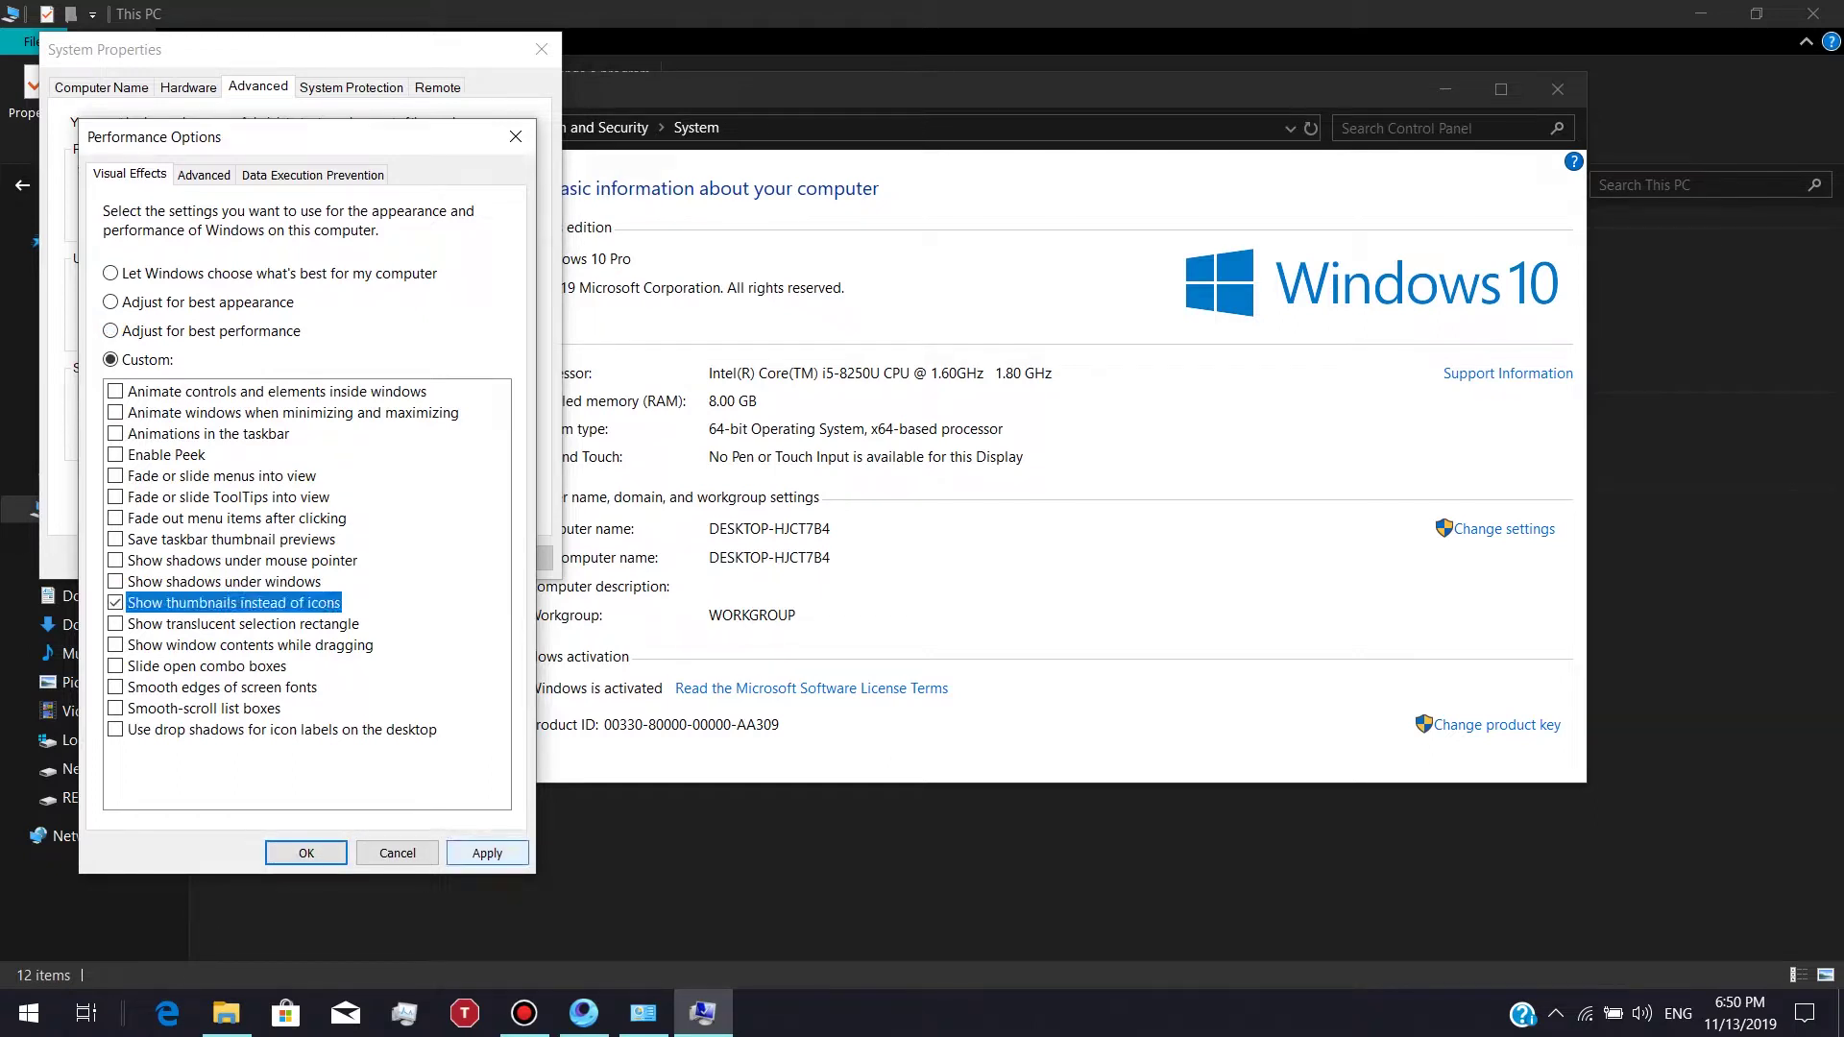
pyautogui.click(112, 274)
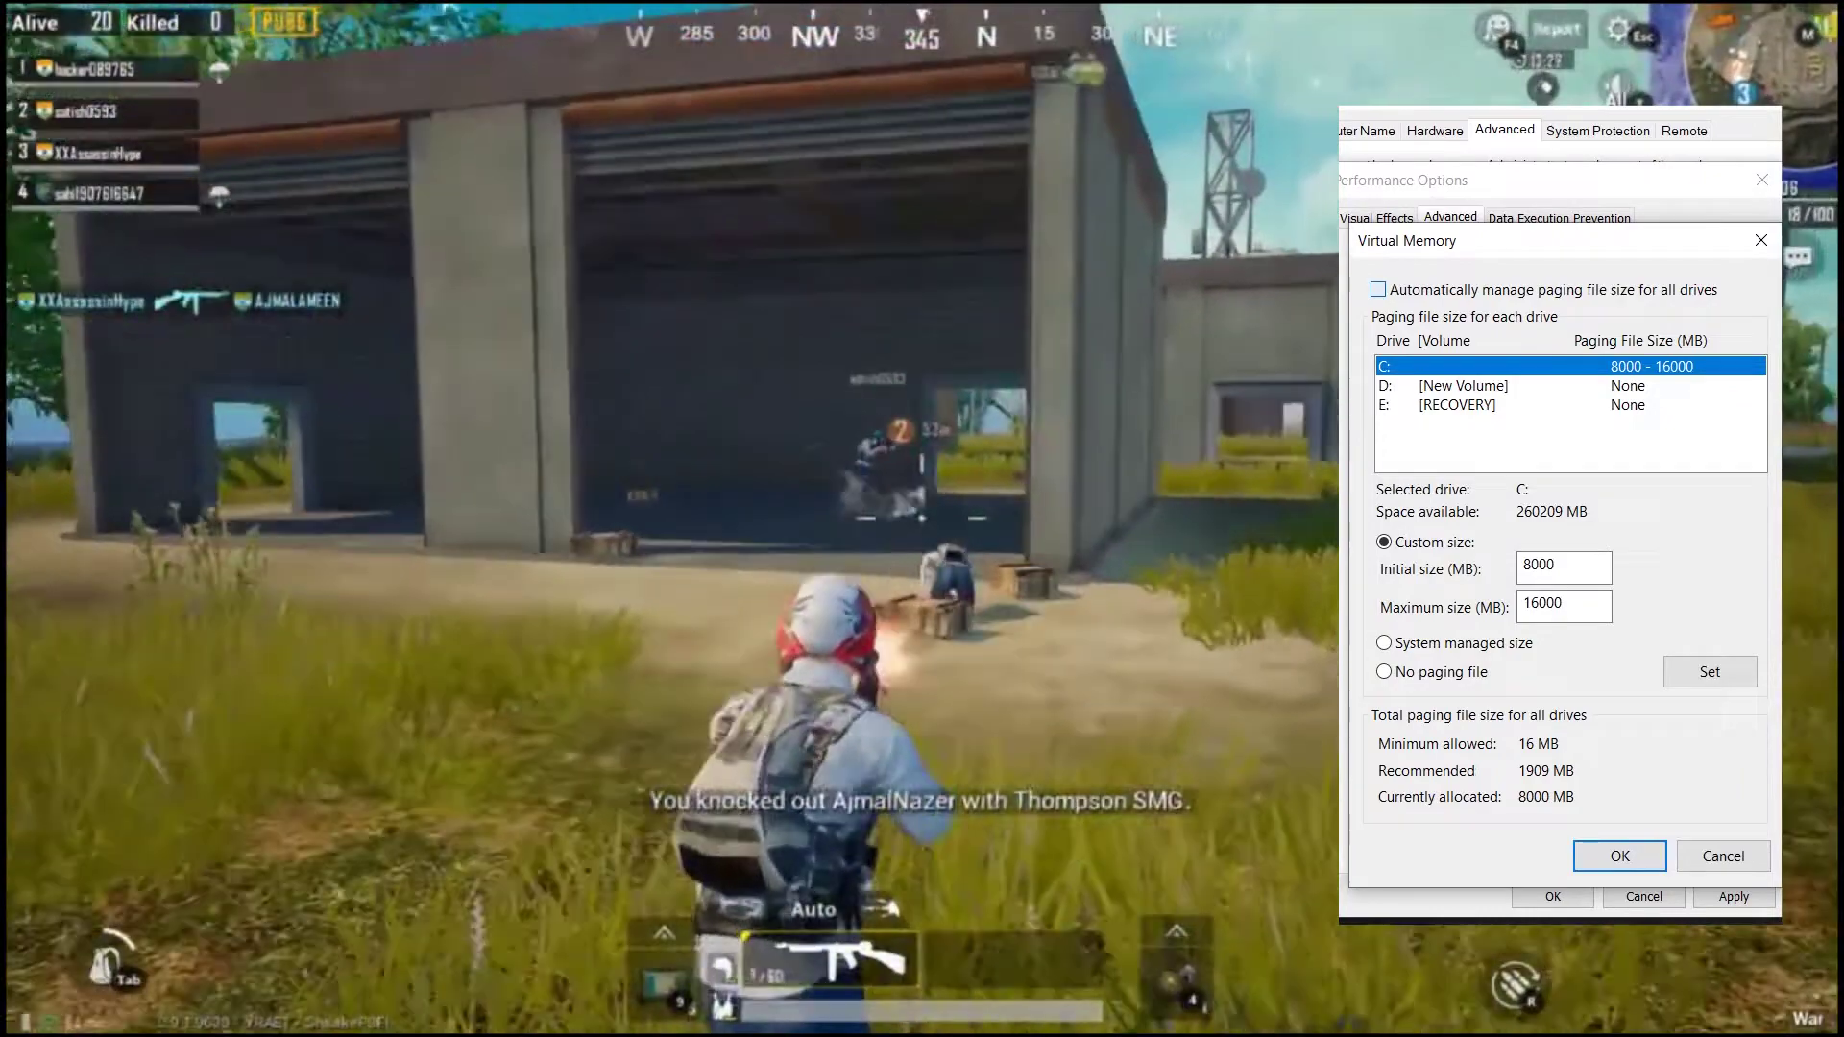
# Step: Toggle automatic paging file management on and back off in Virtual Memory, apply the performance options and close System Properties
pyautogui.click(1378, 289)
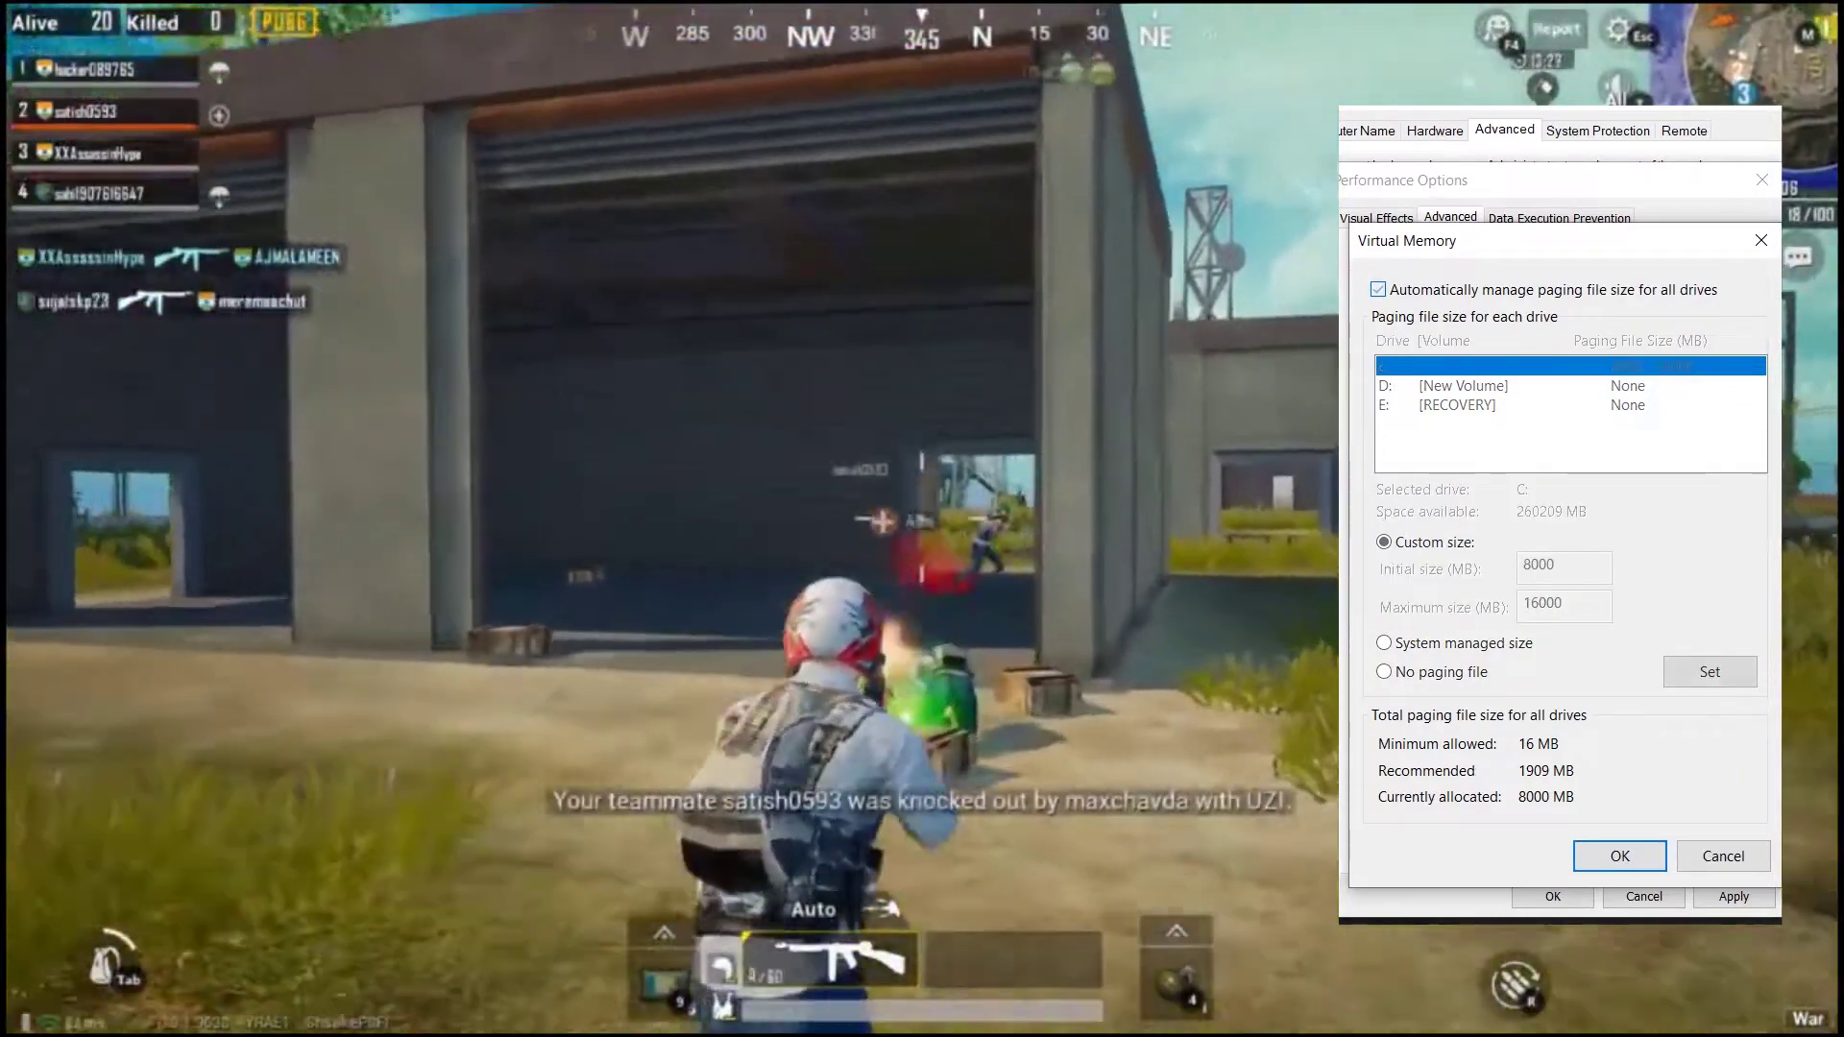
pyautogui.hotkey('alt', 'a')
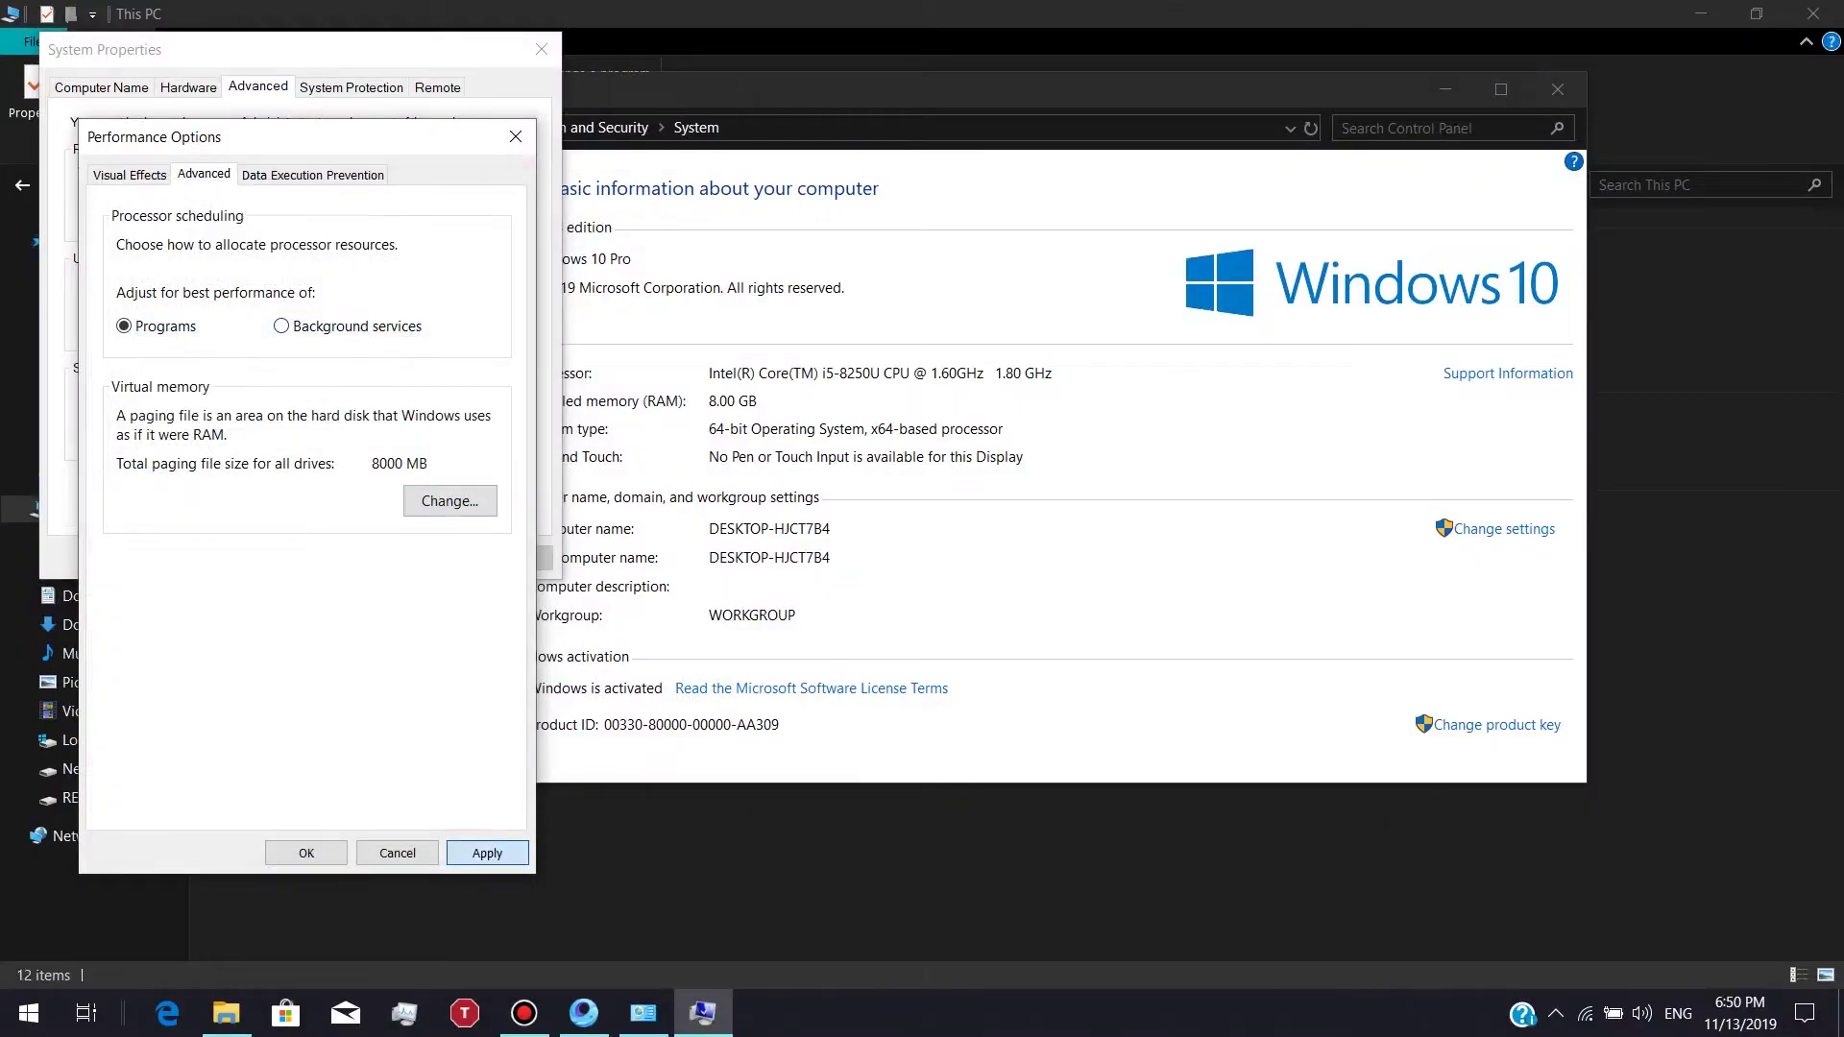
pyautogui.click(486, 853)
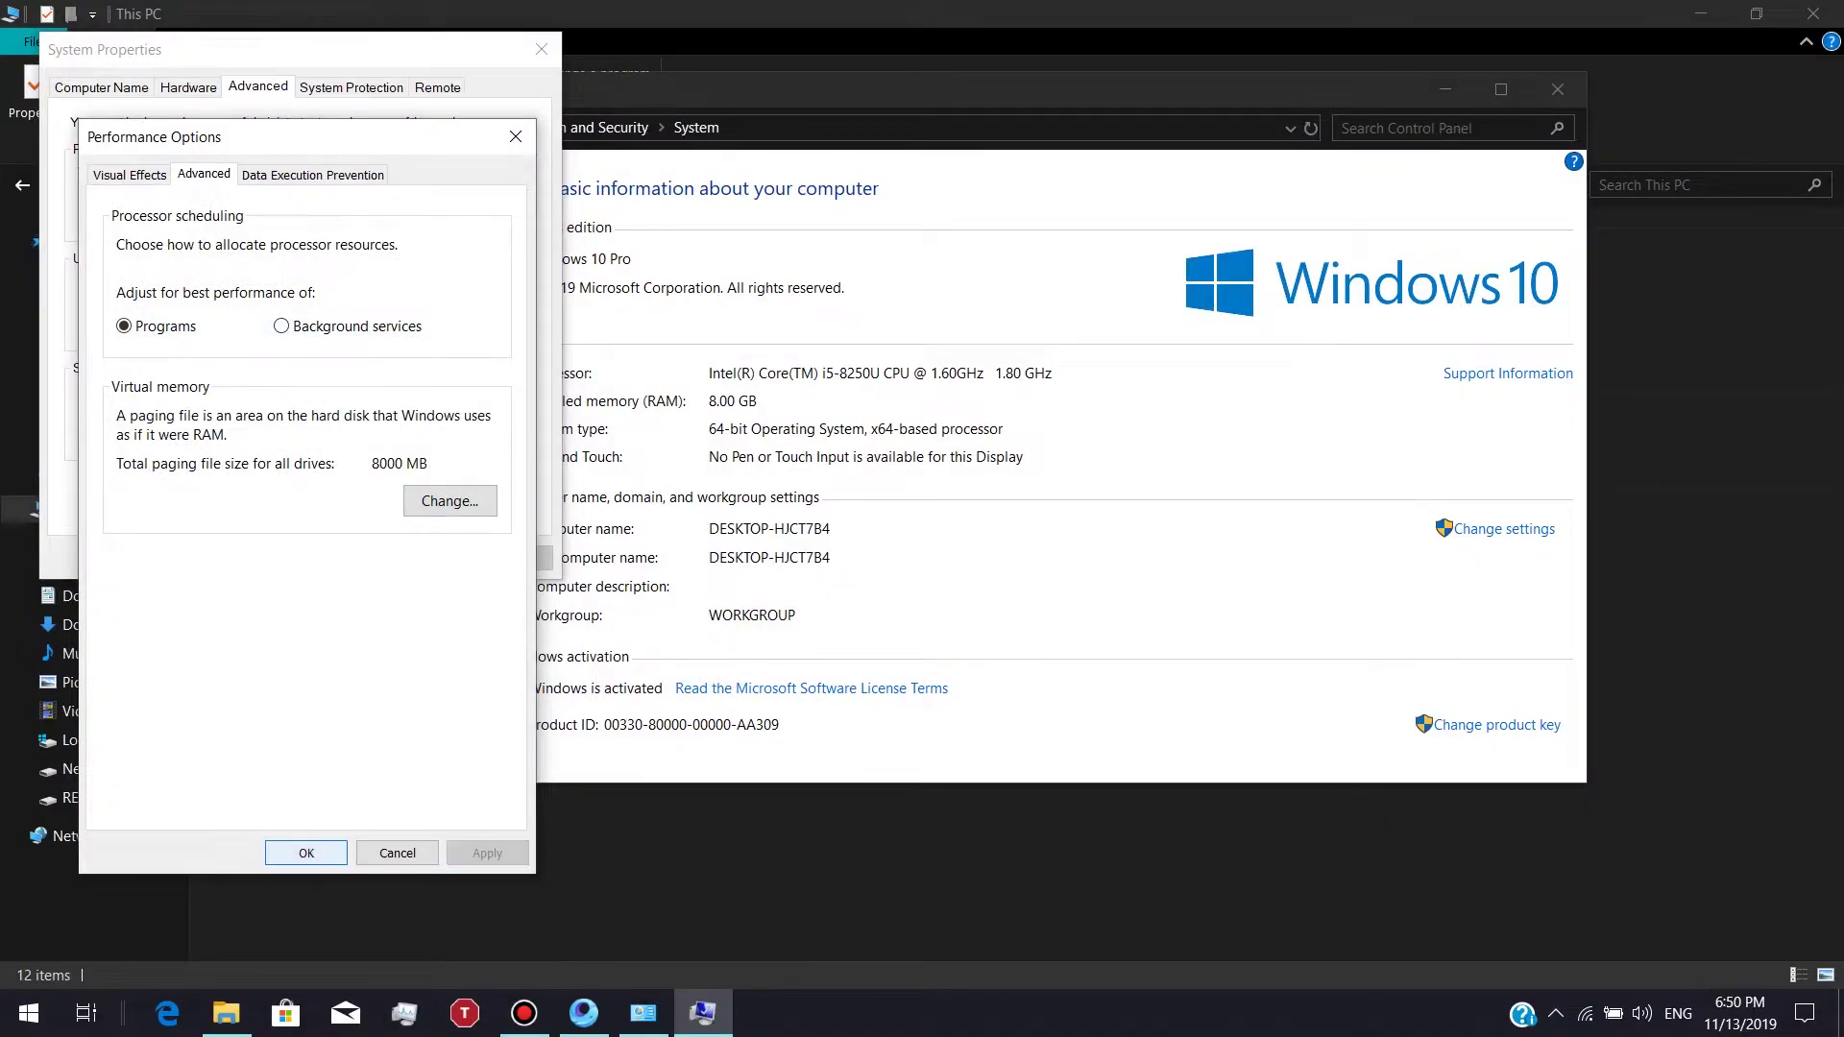
pyautogui.press('Return')
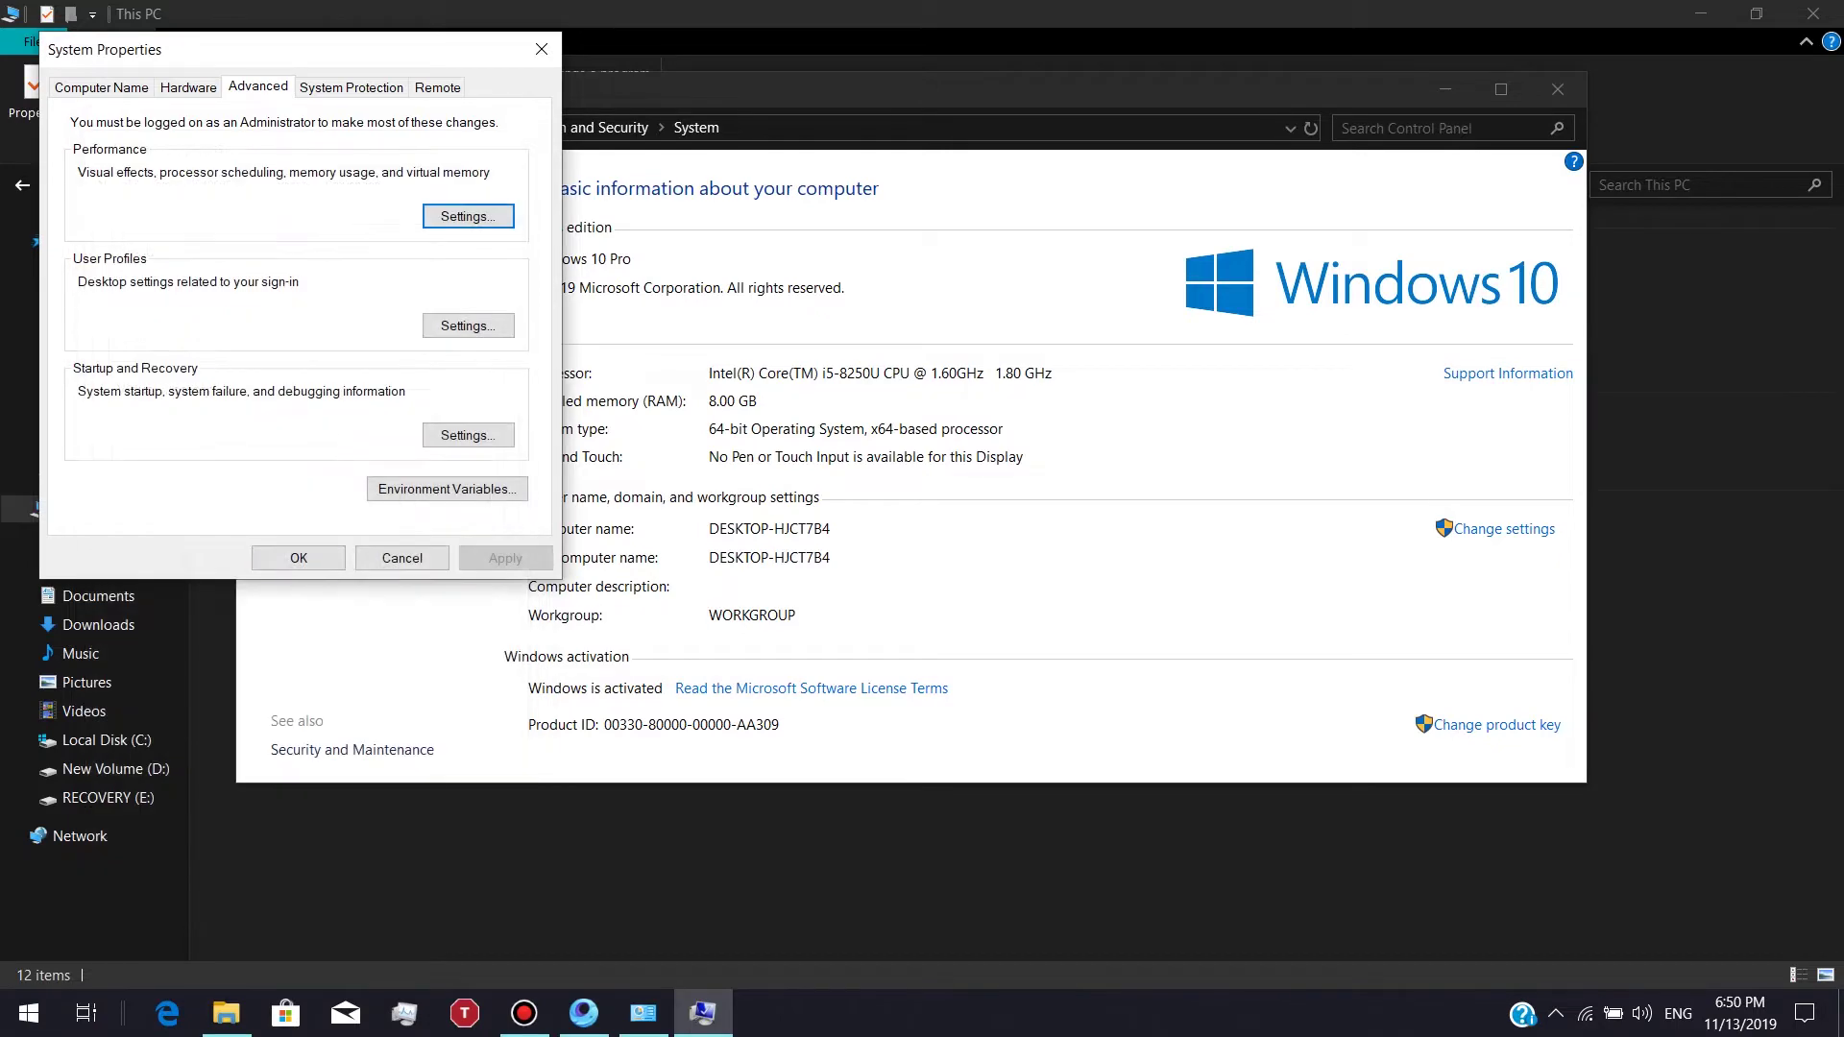
pyautogui.press('Return')
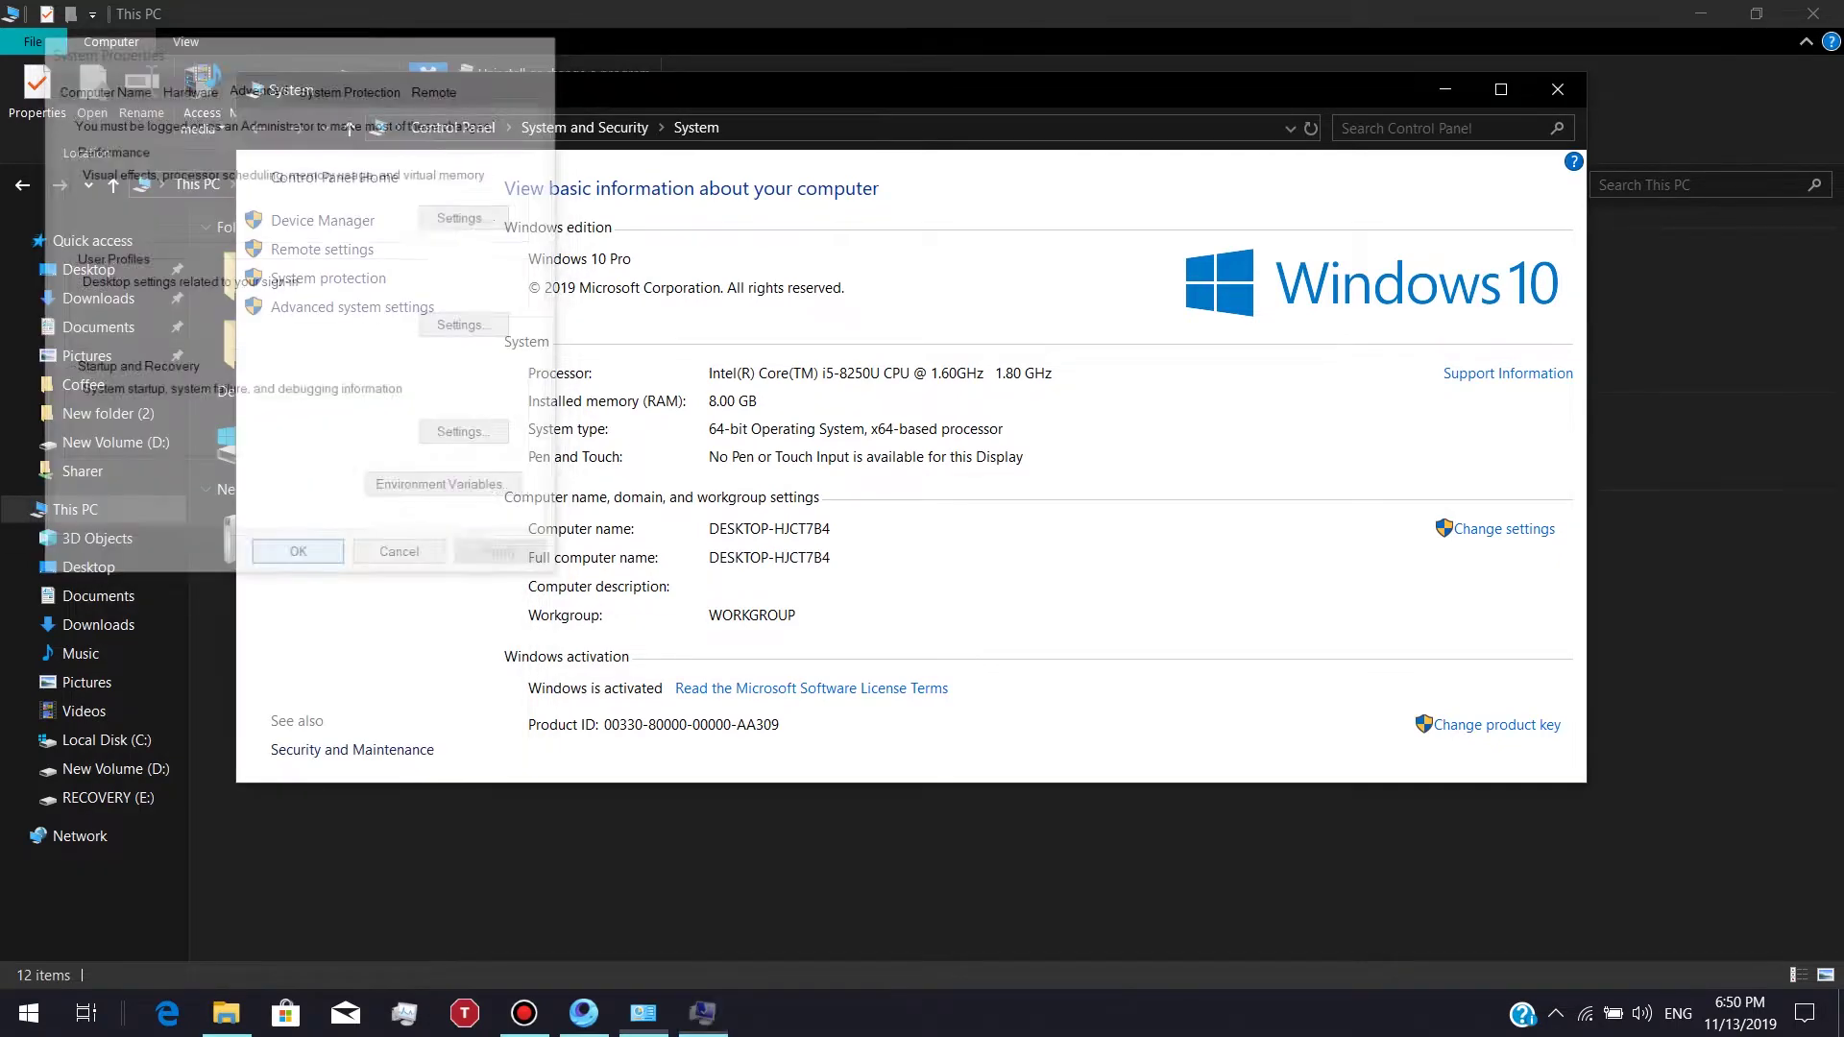
# Step: Permanently delete everything in the Windows Temp folder and close its window
pyautogui.press('super+r')
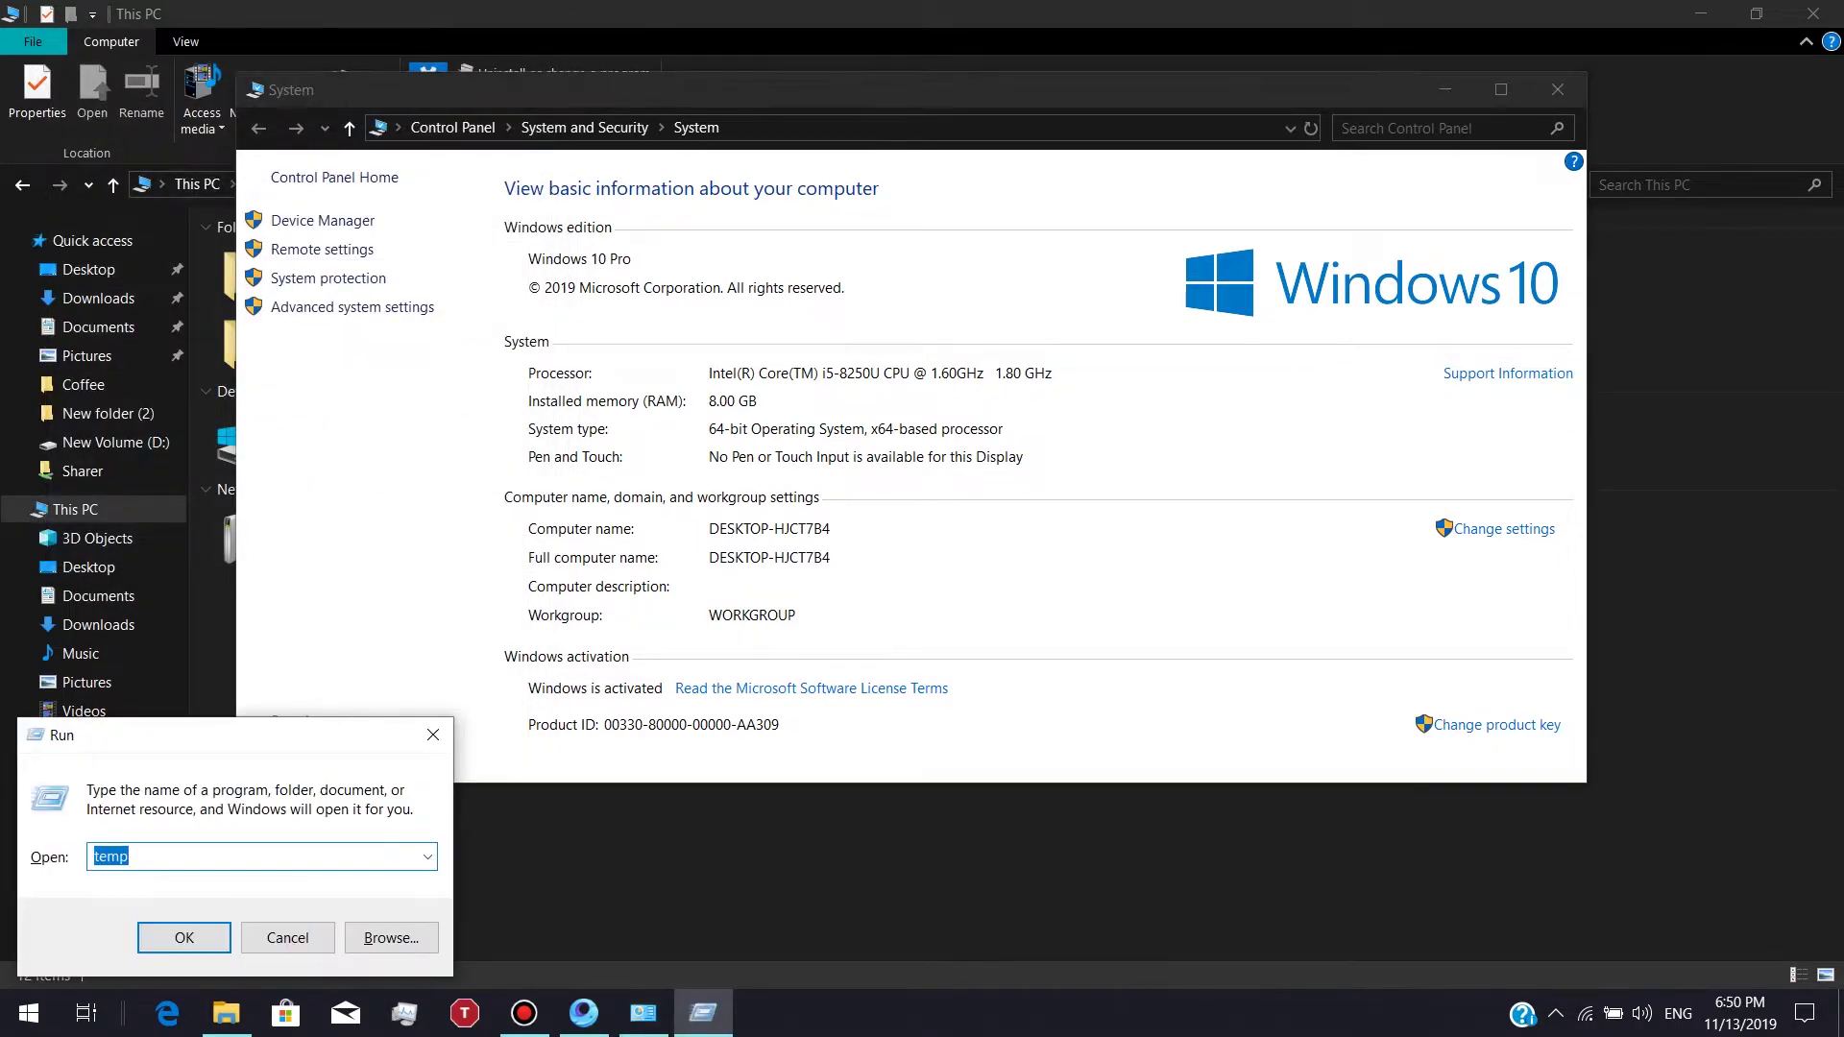
pyautogui.press('Return')
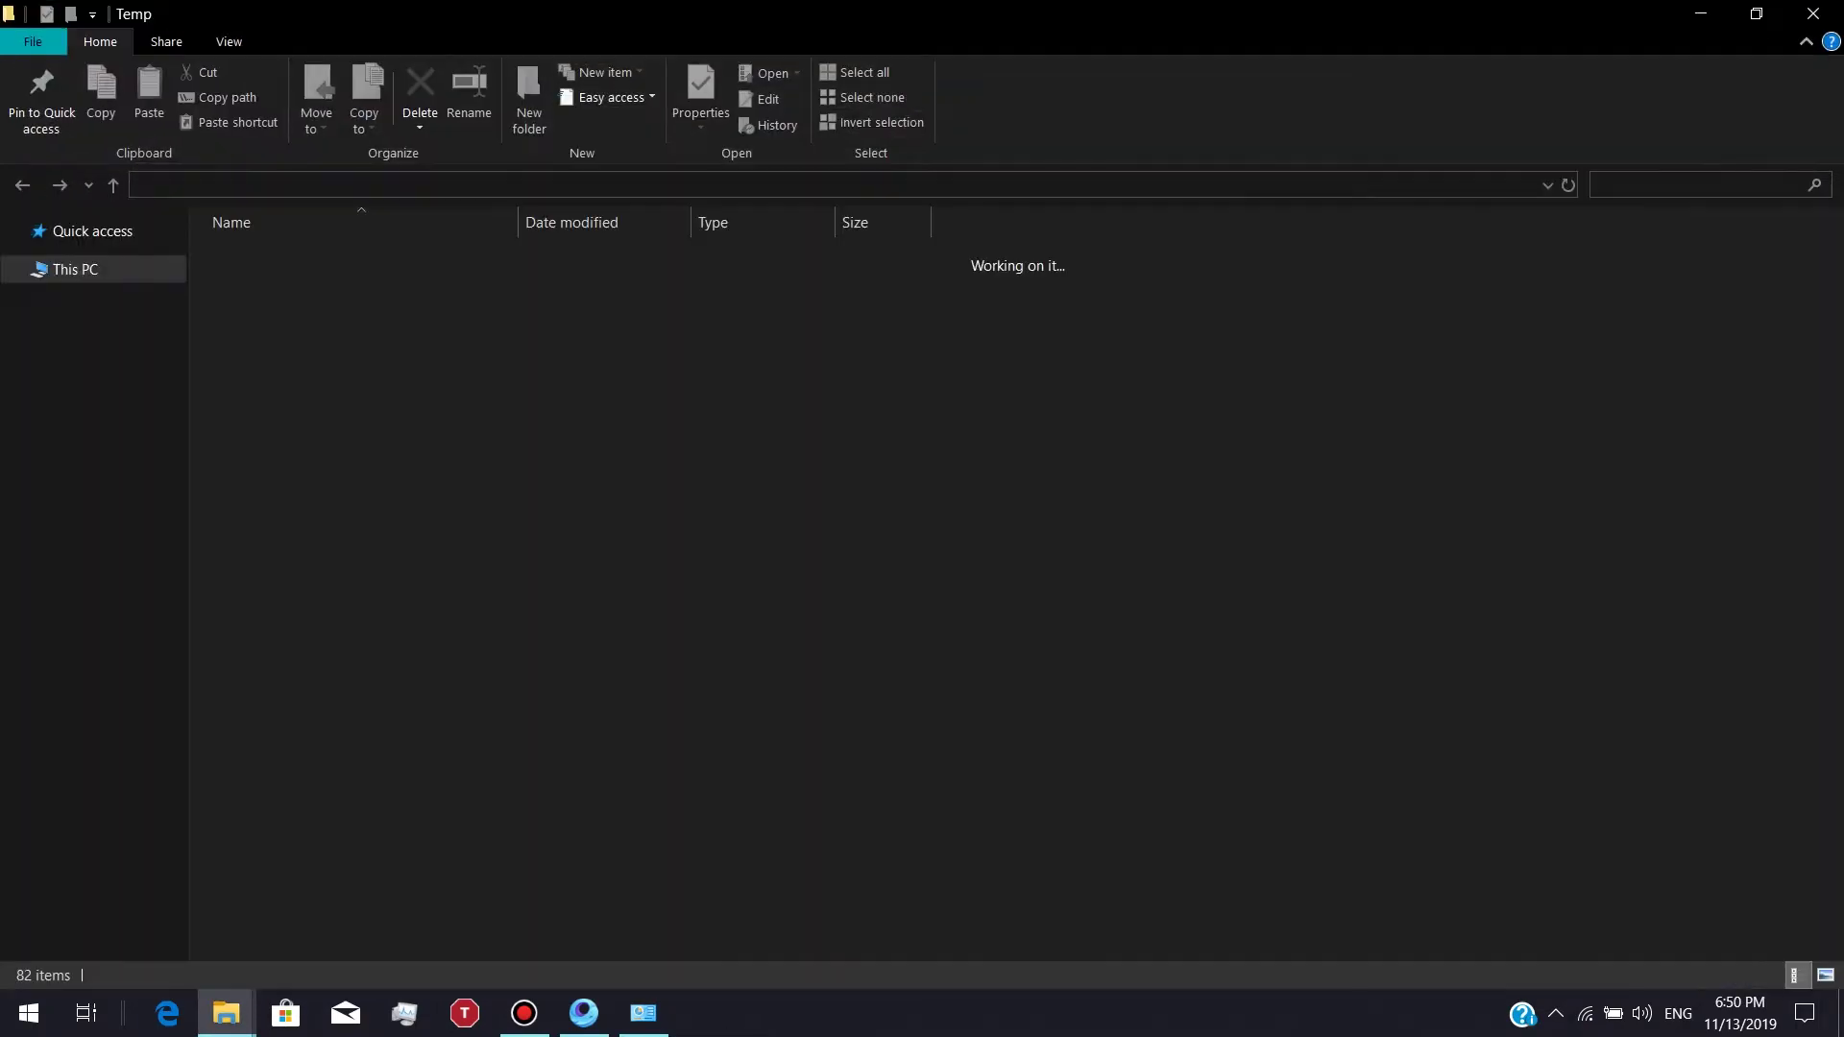
pyautogui.moveTo(1833, 351)
pyautogui.mouseDown()
pyautogui.moveTo(1833, 830)
pyautogui.moveTo(1833, 349)
pyautogui.mouseUp()
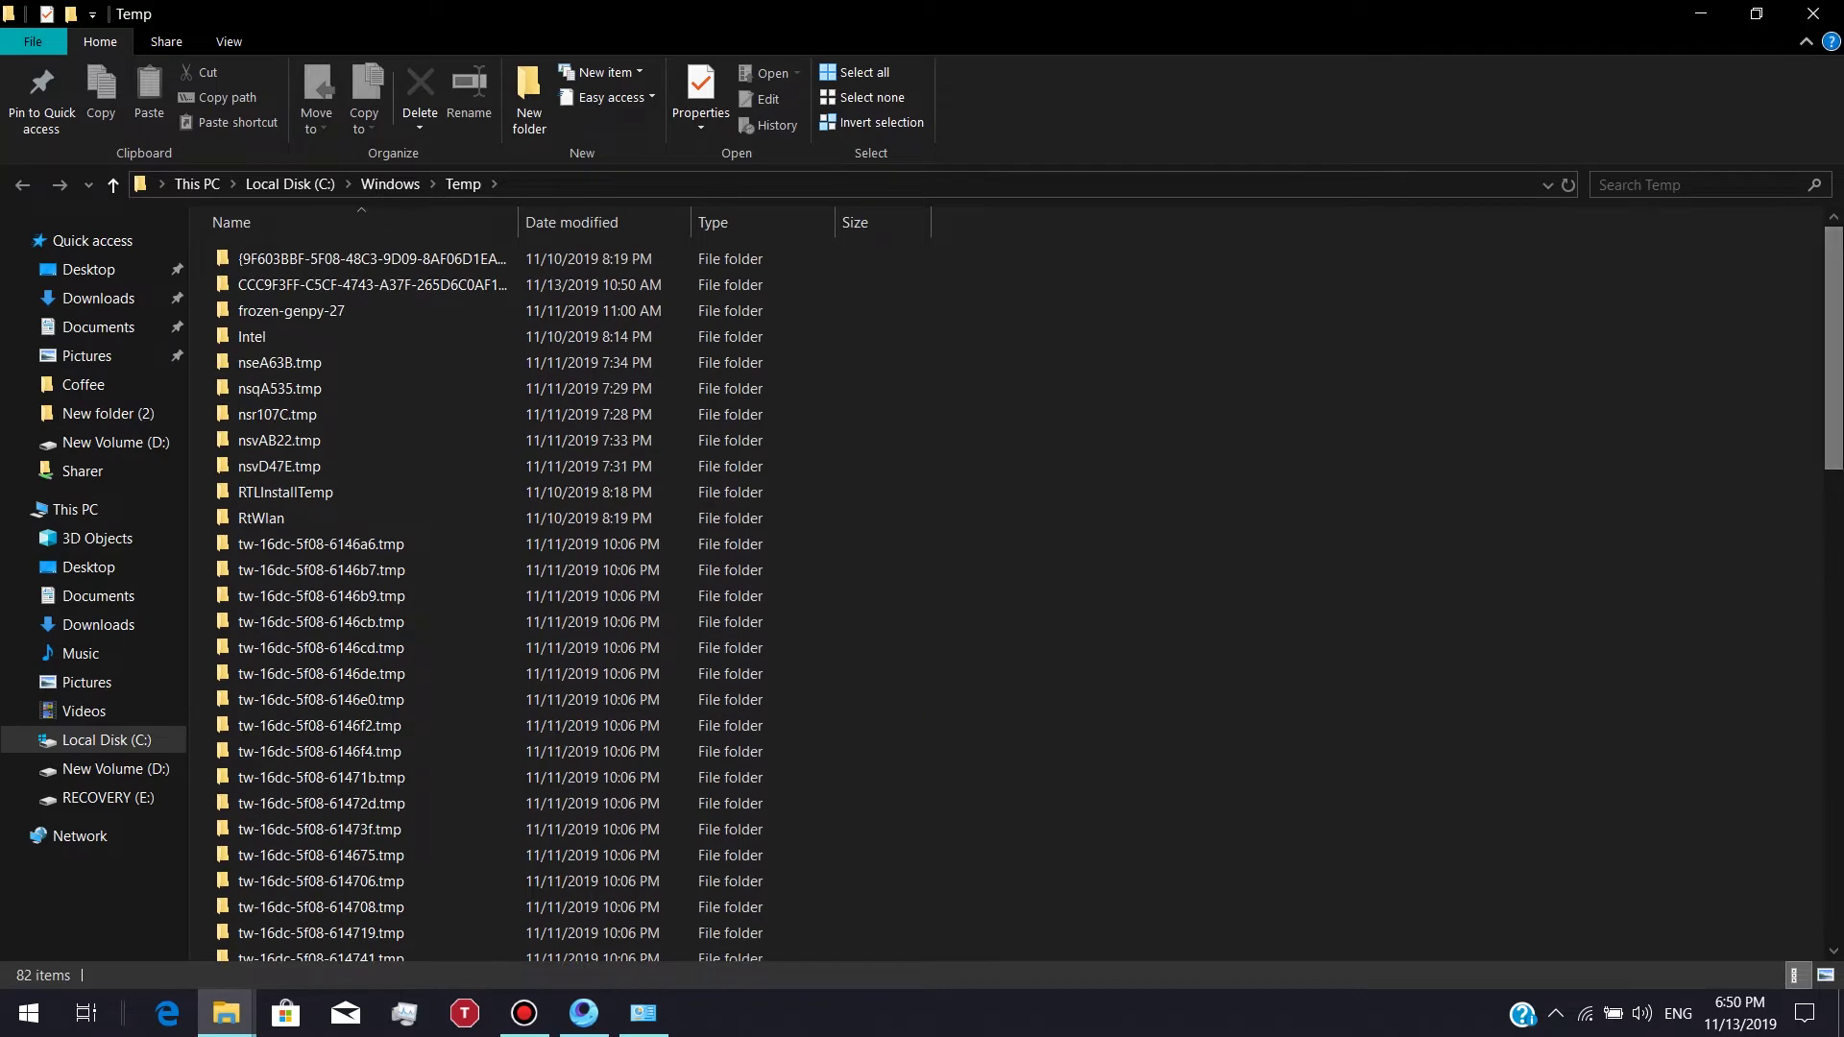
pyautogui.hotkey('ctrl', 'a')
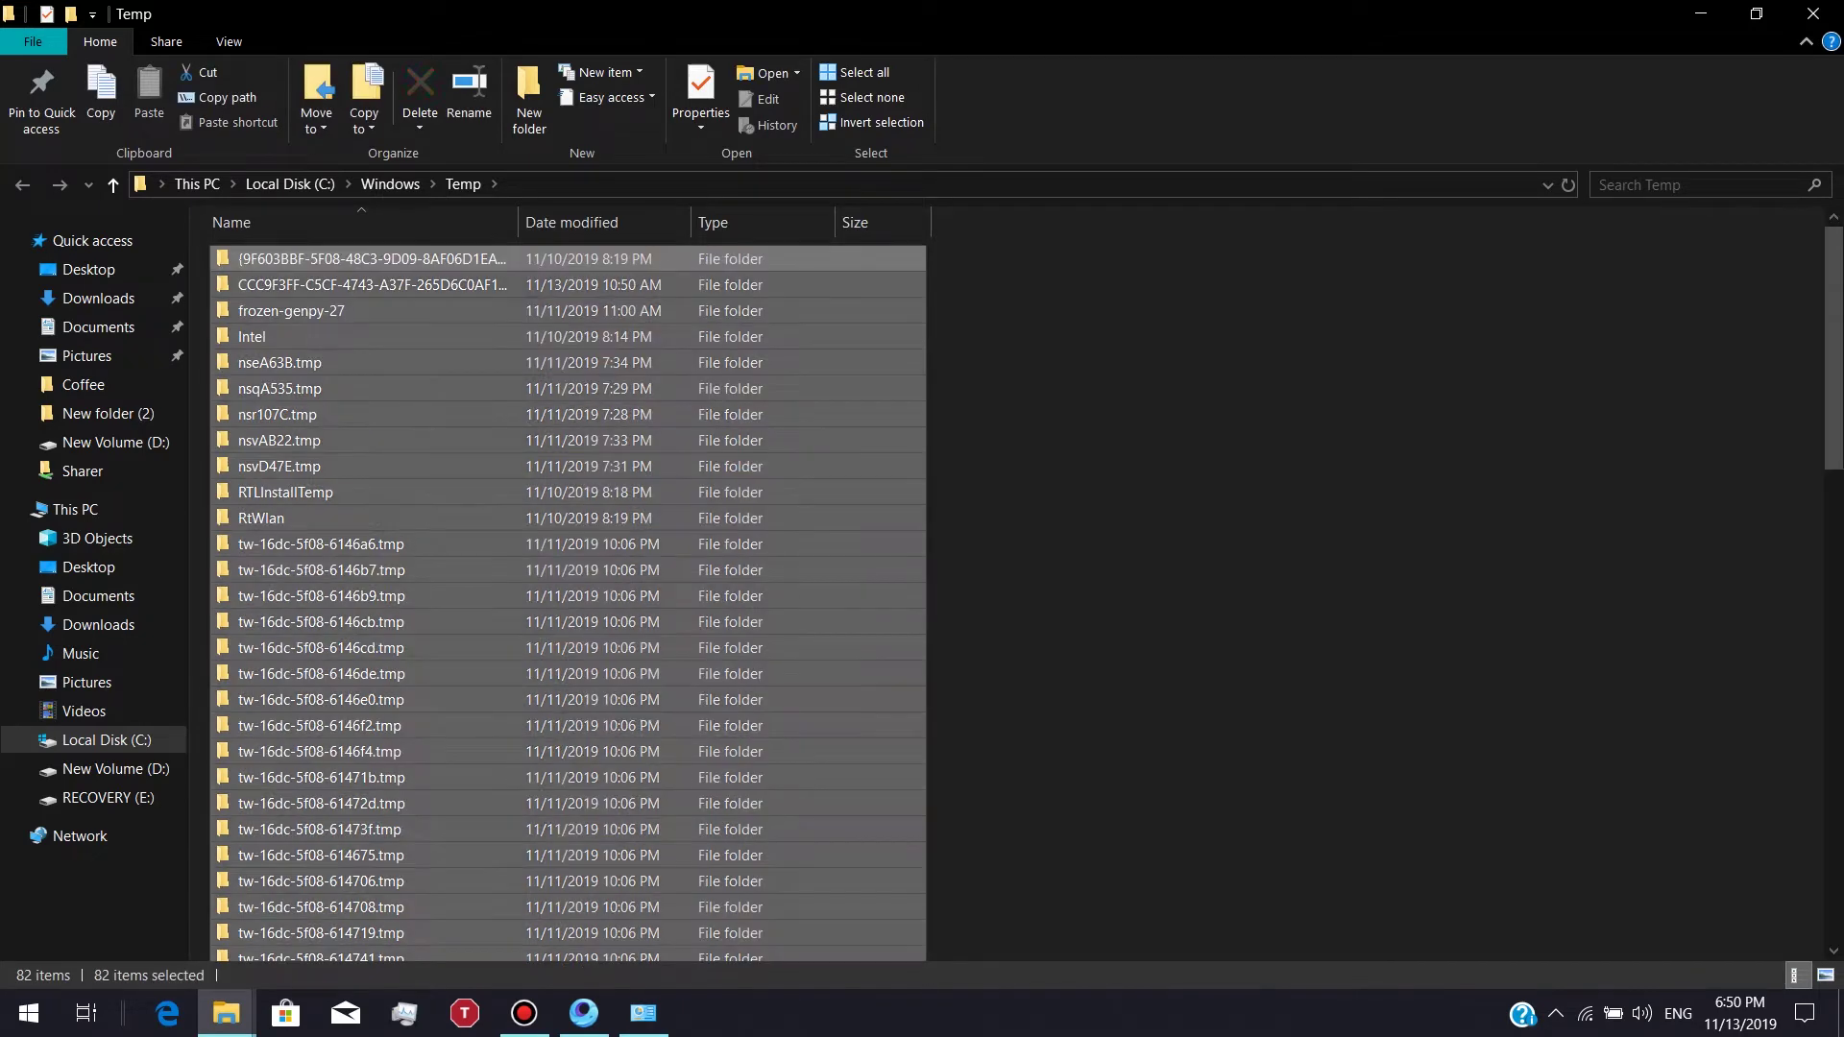
pyautogui.hotkey('shift', 'Delete')
pyautogui.press('Return')
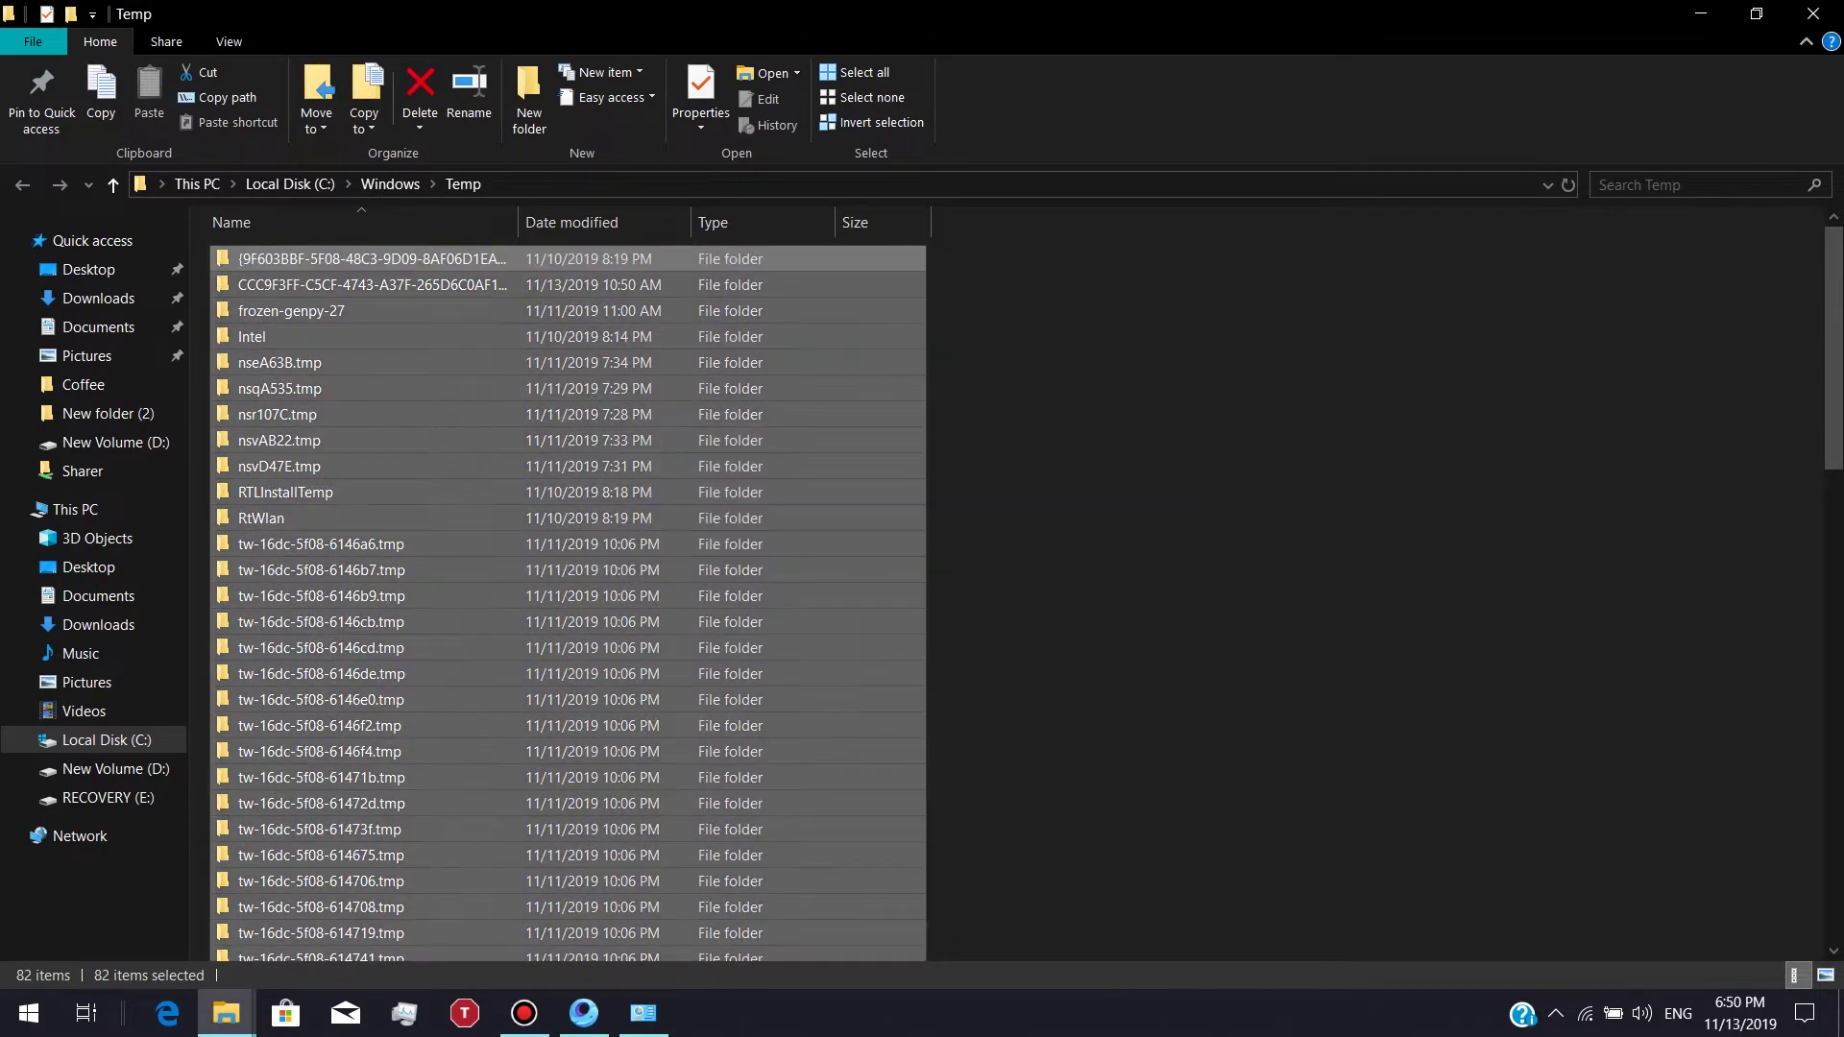
pyautogui.click(1555, 1014)
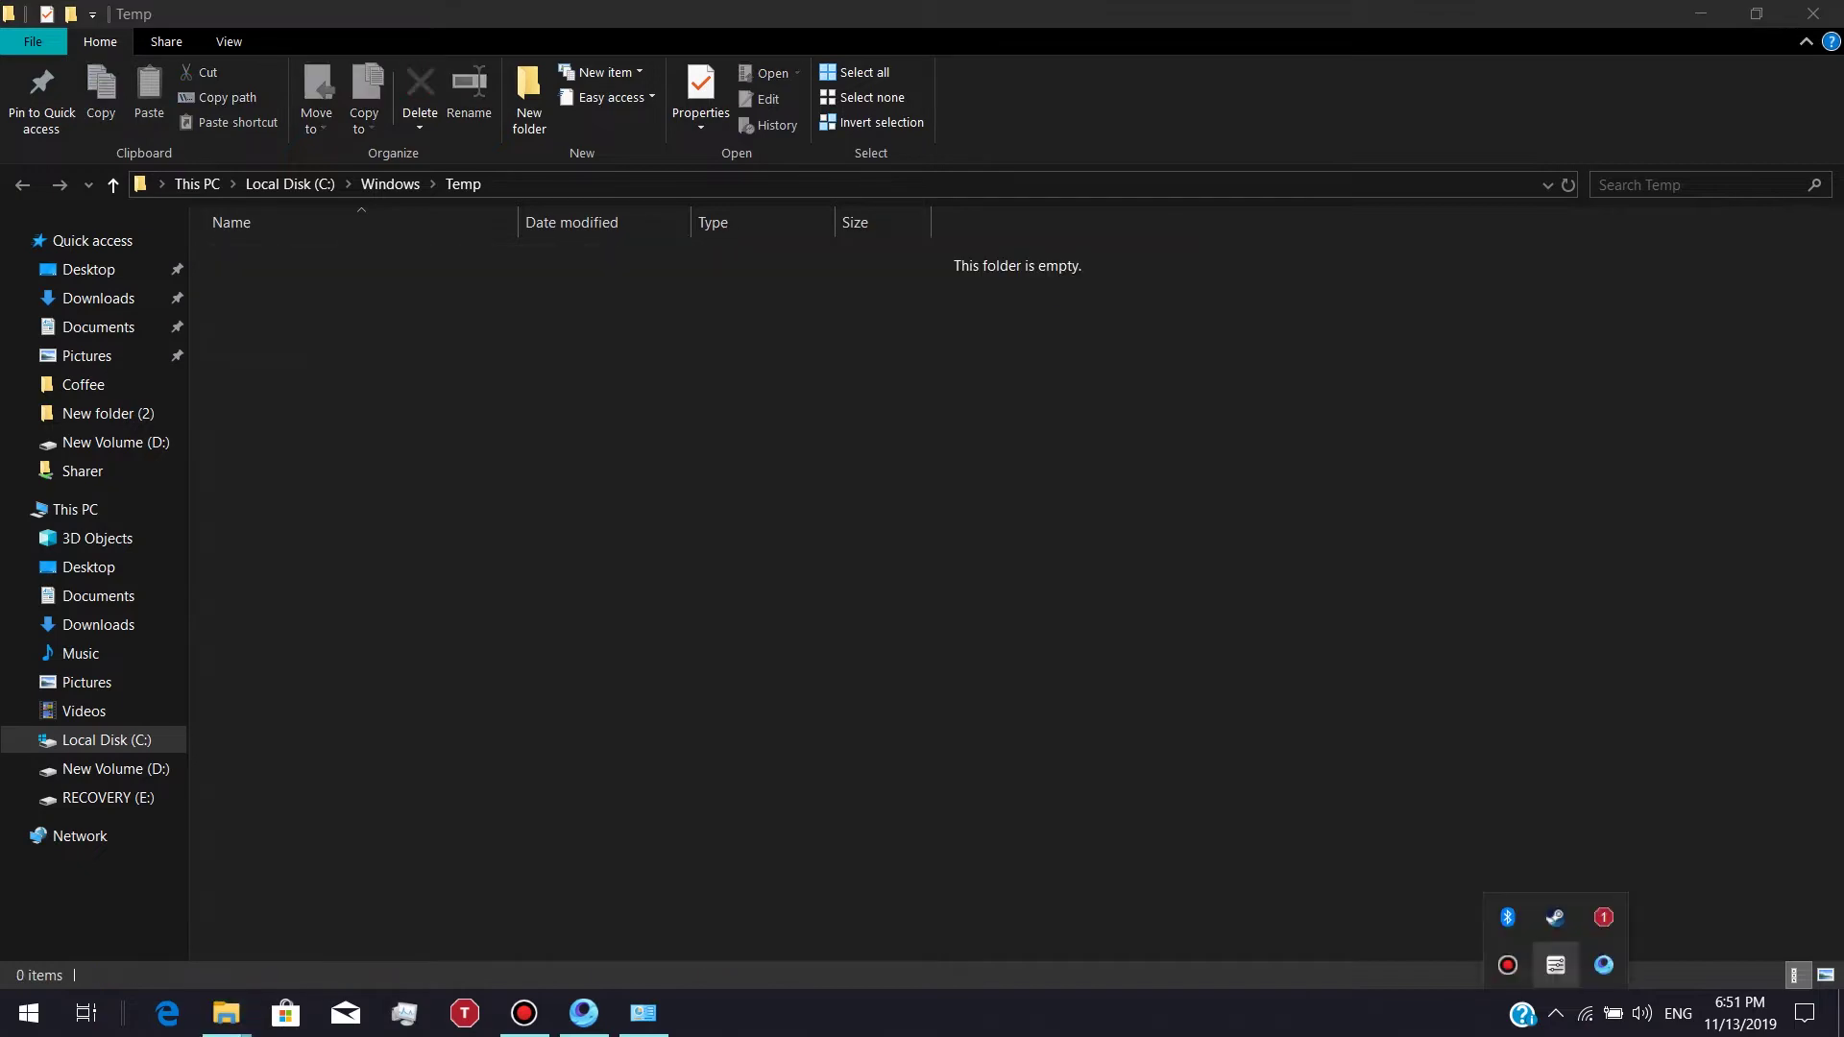
pyautogui.click(1556, 1014)
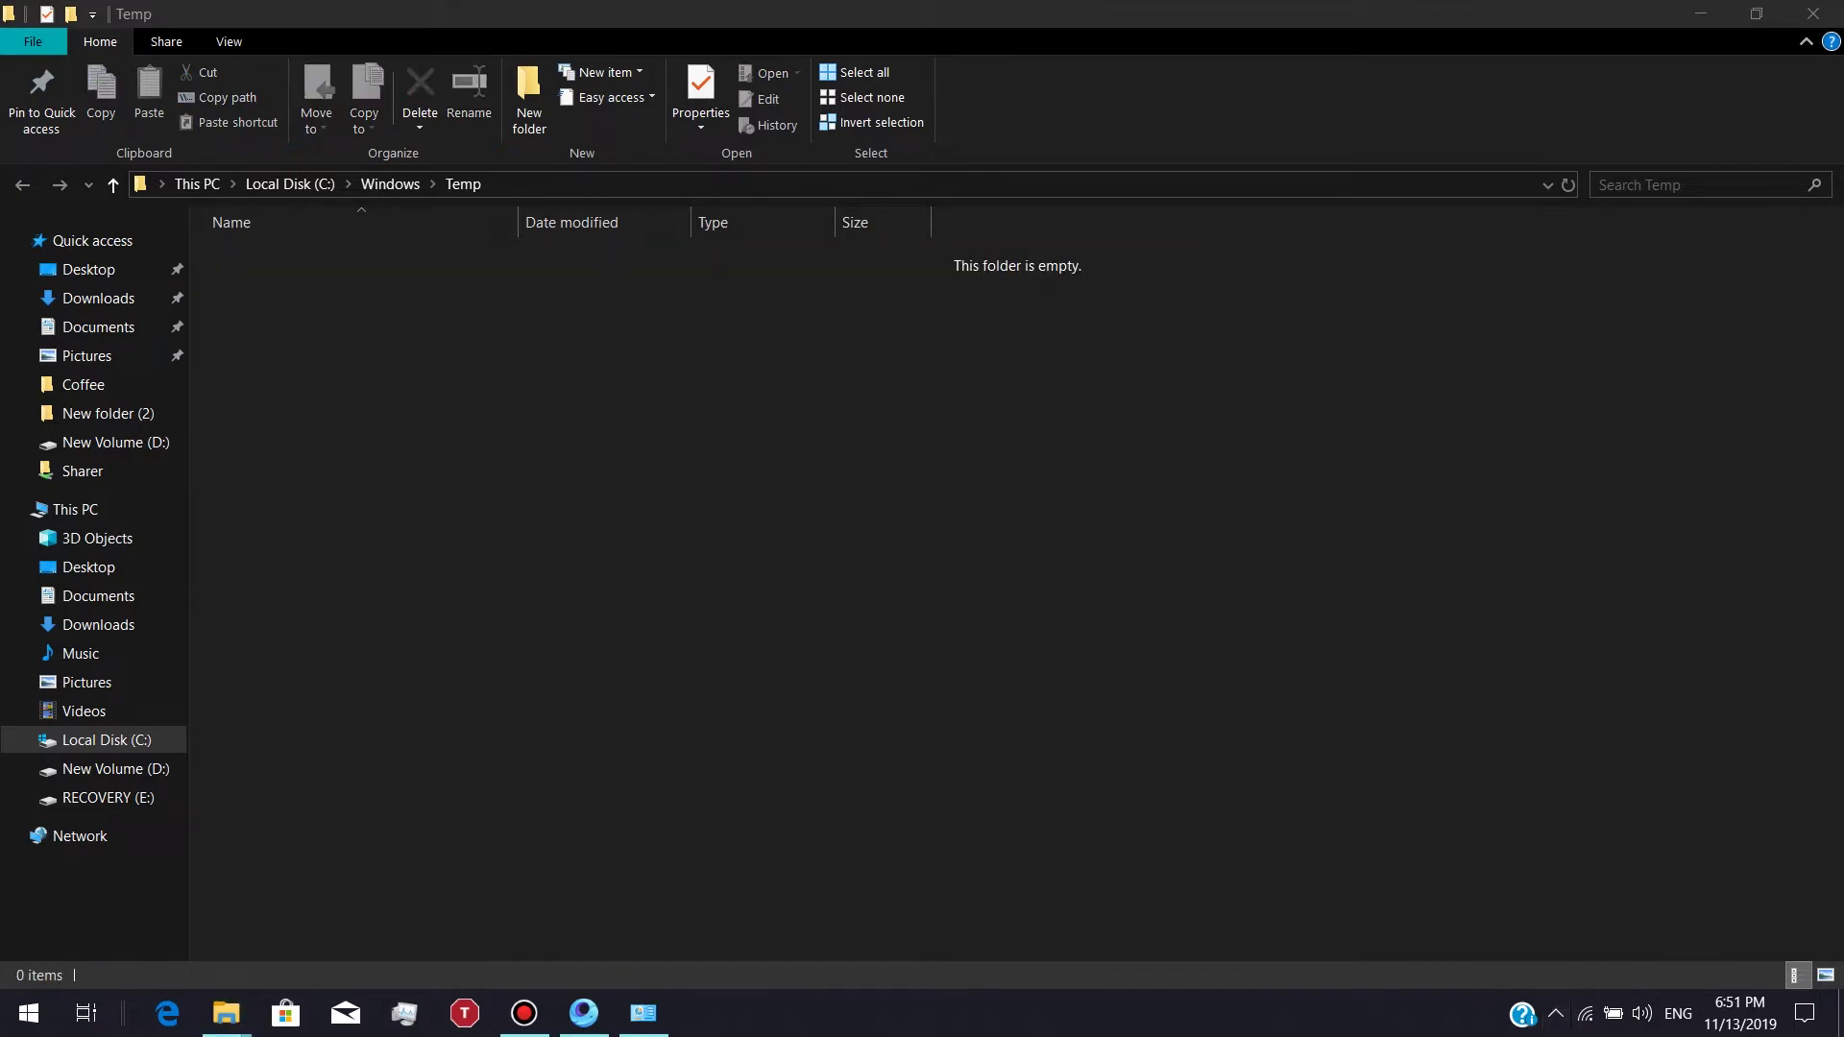
pyautogui.click(1812, 13)
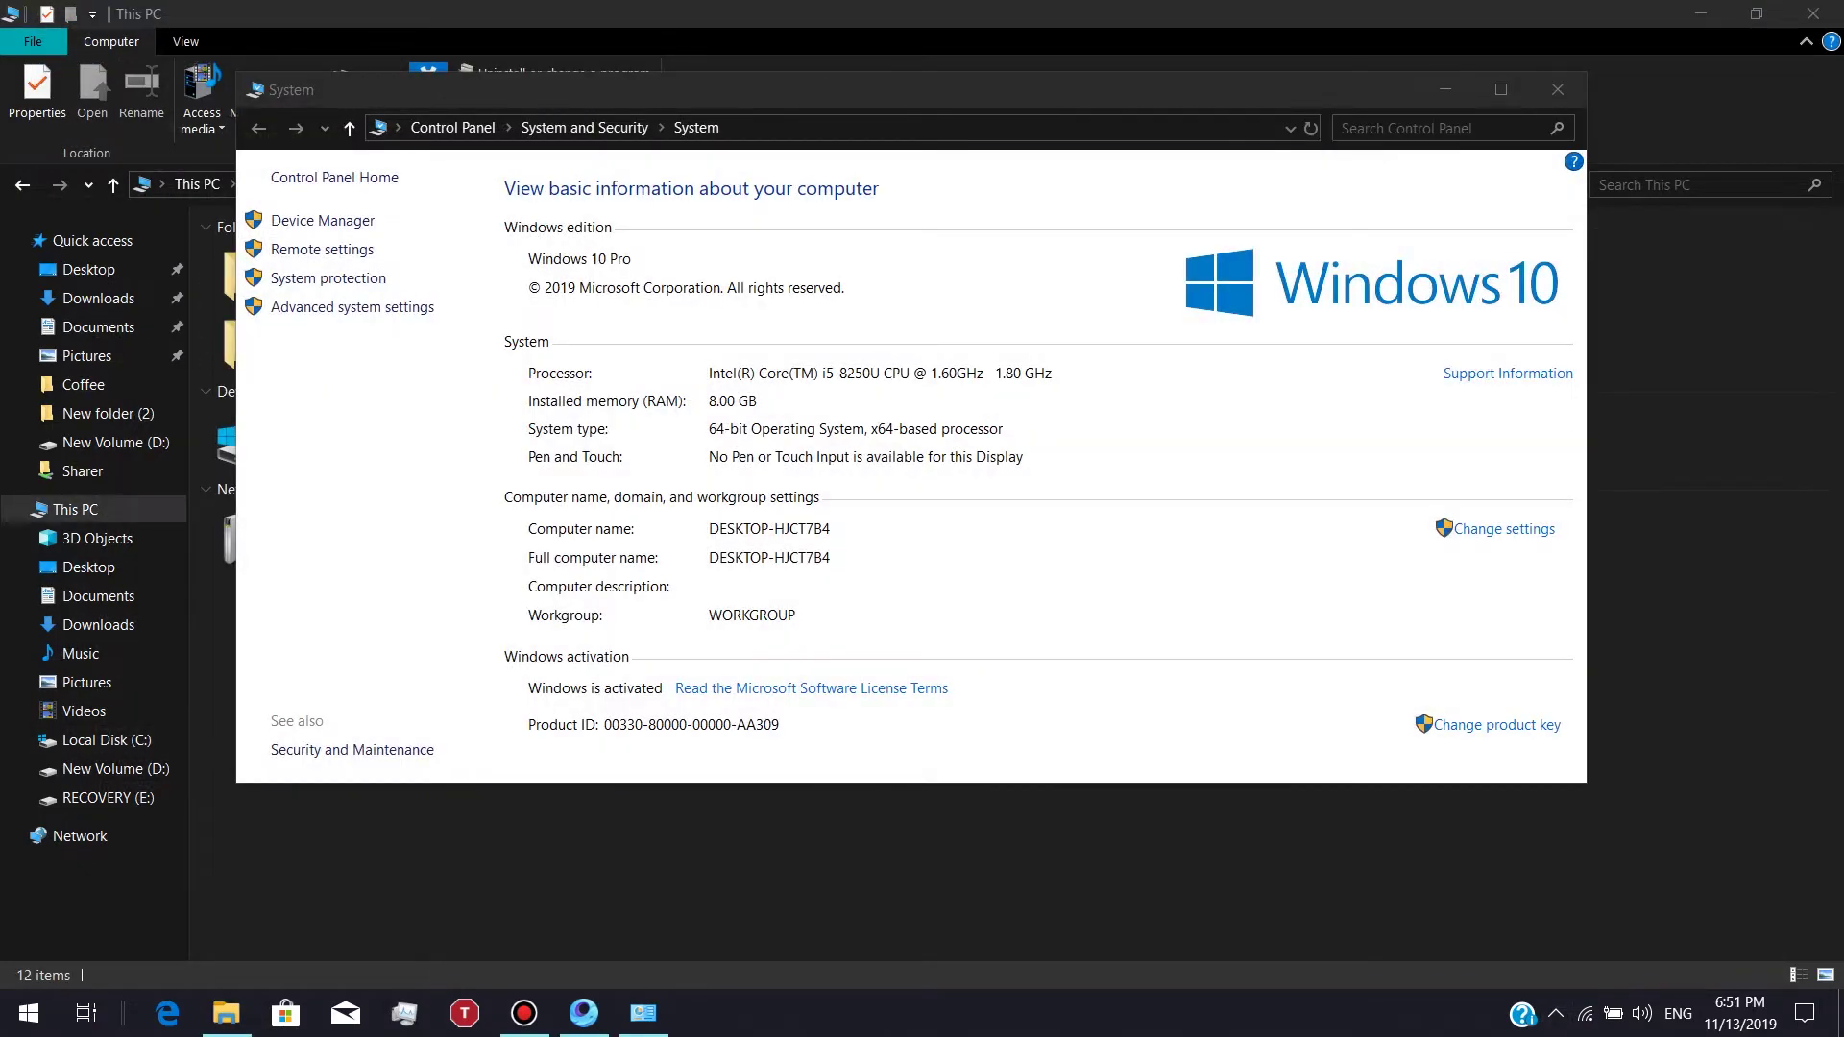
# Step: Run msconfig and open the advanced boot options for Windows 10
pyautogui.press('super+r')
pyautogui.write('msconfig')
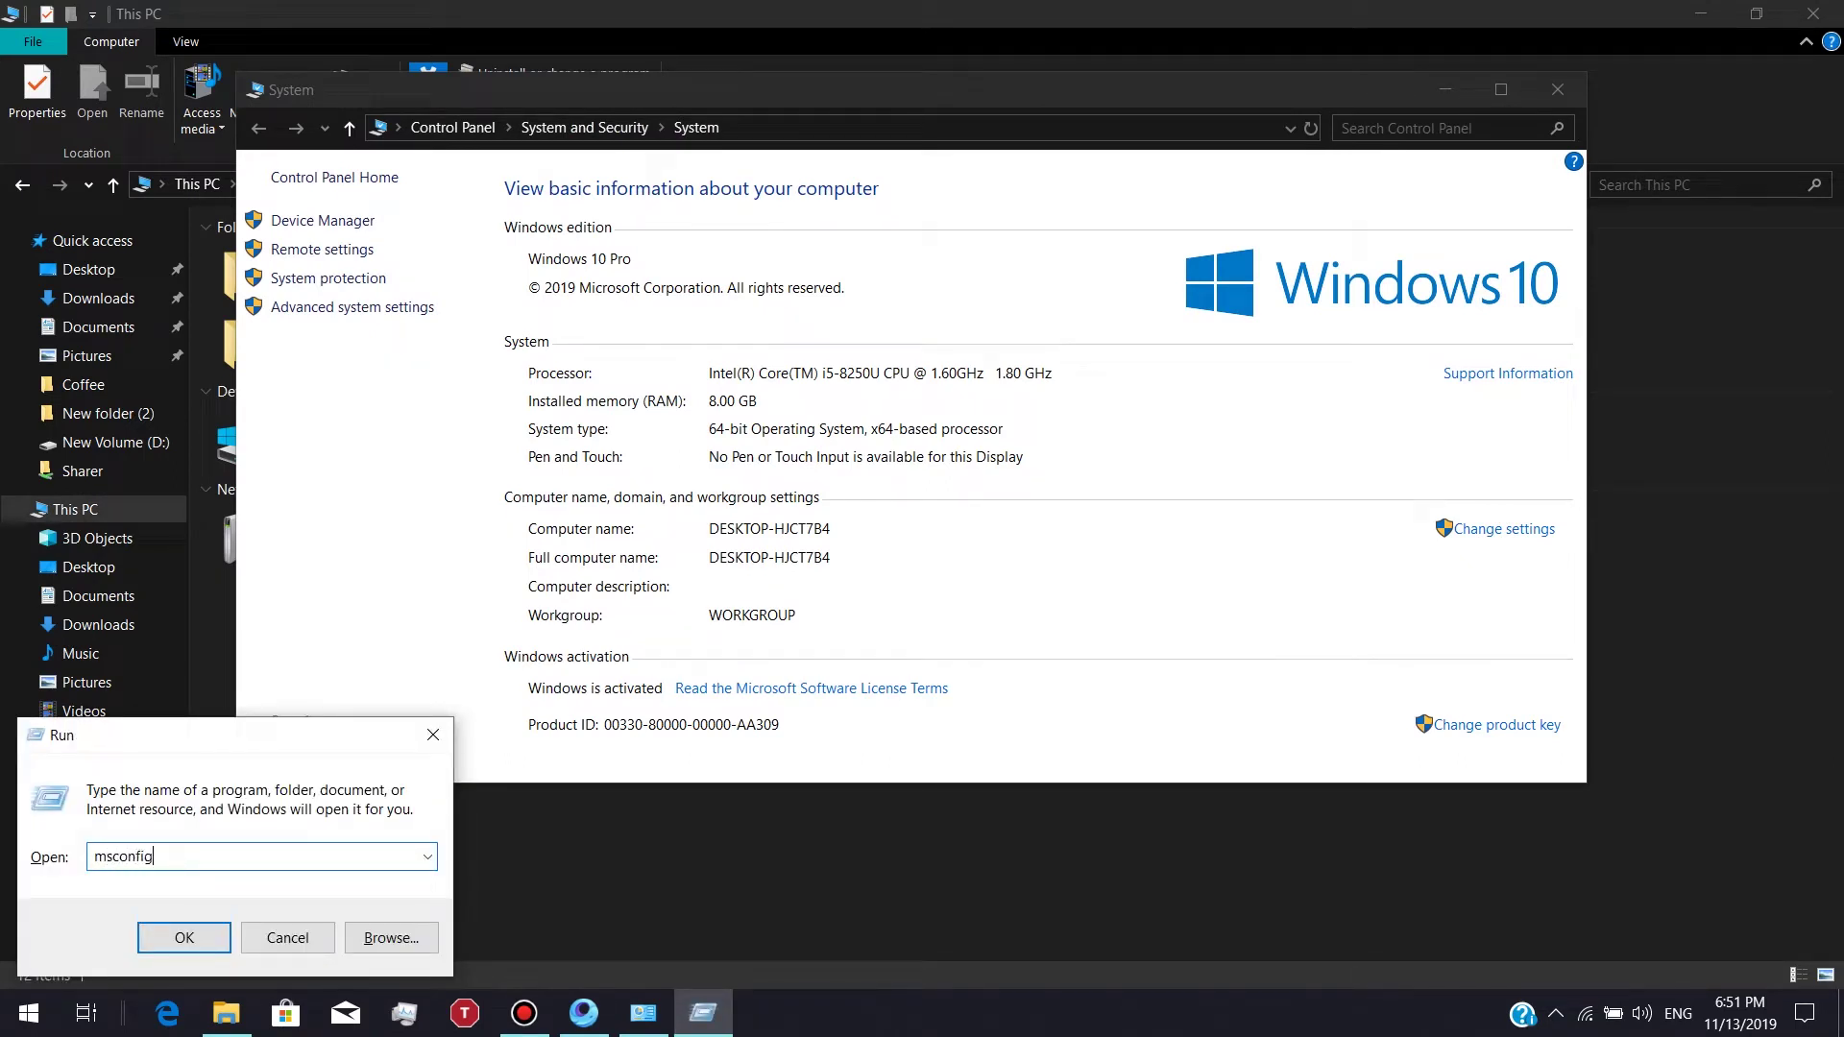
pyautogui.press('Return')
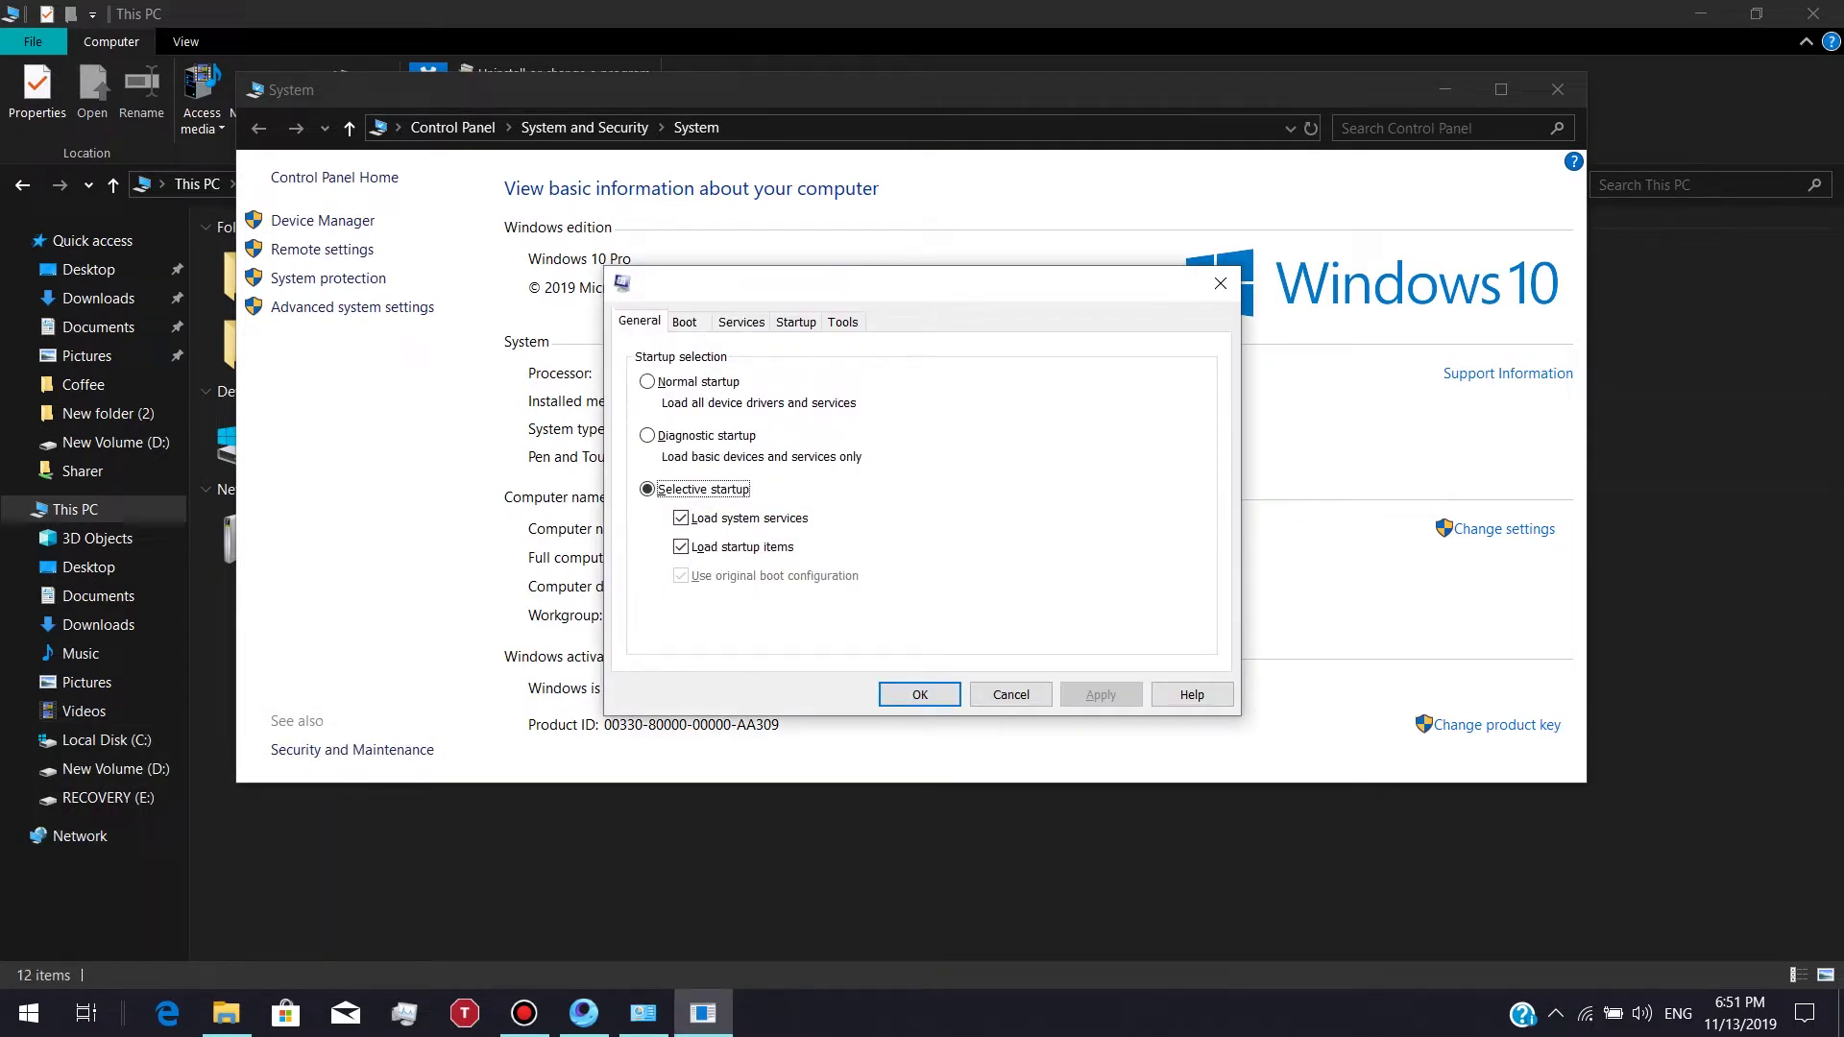
pyautogui.click(686, 322)
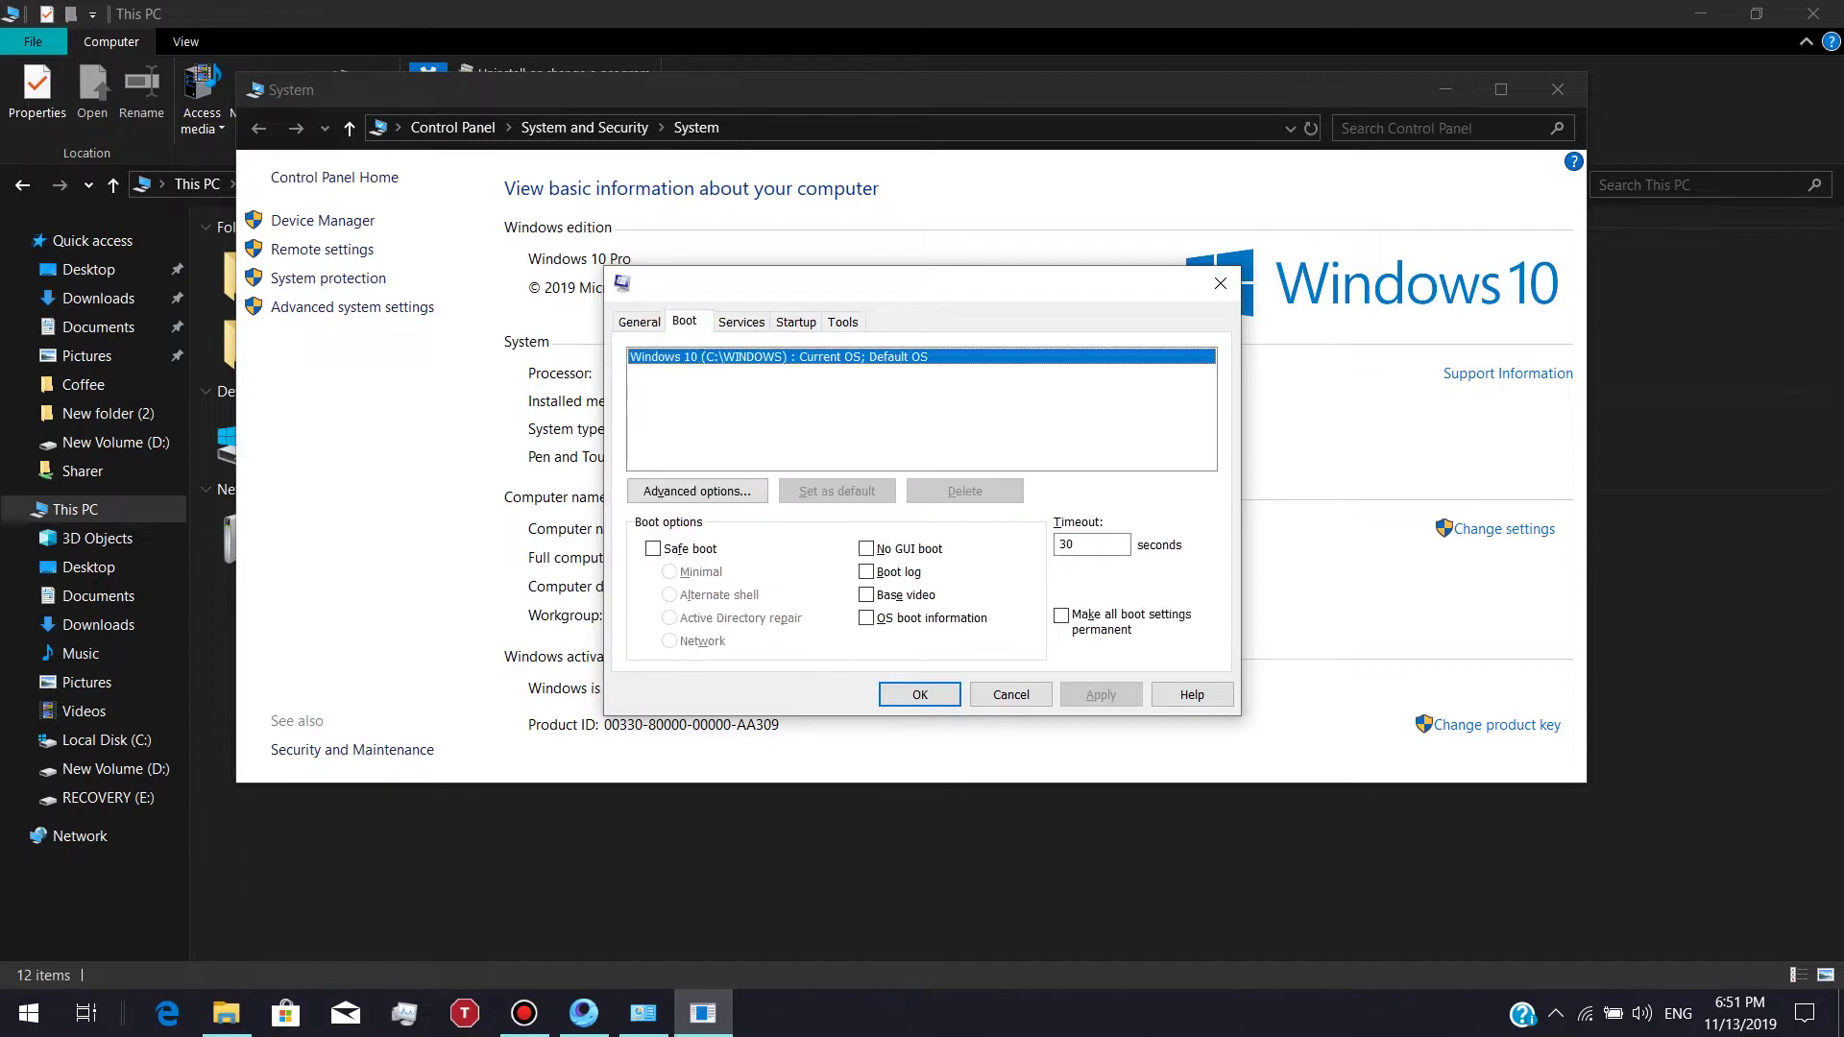
pyautogui.click(696, 491)
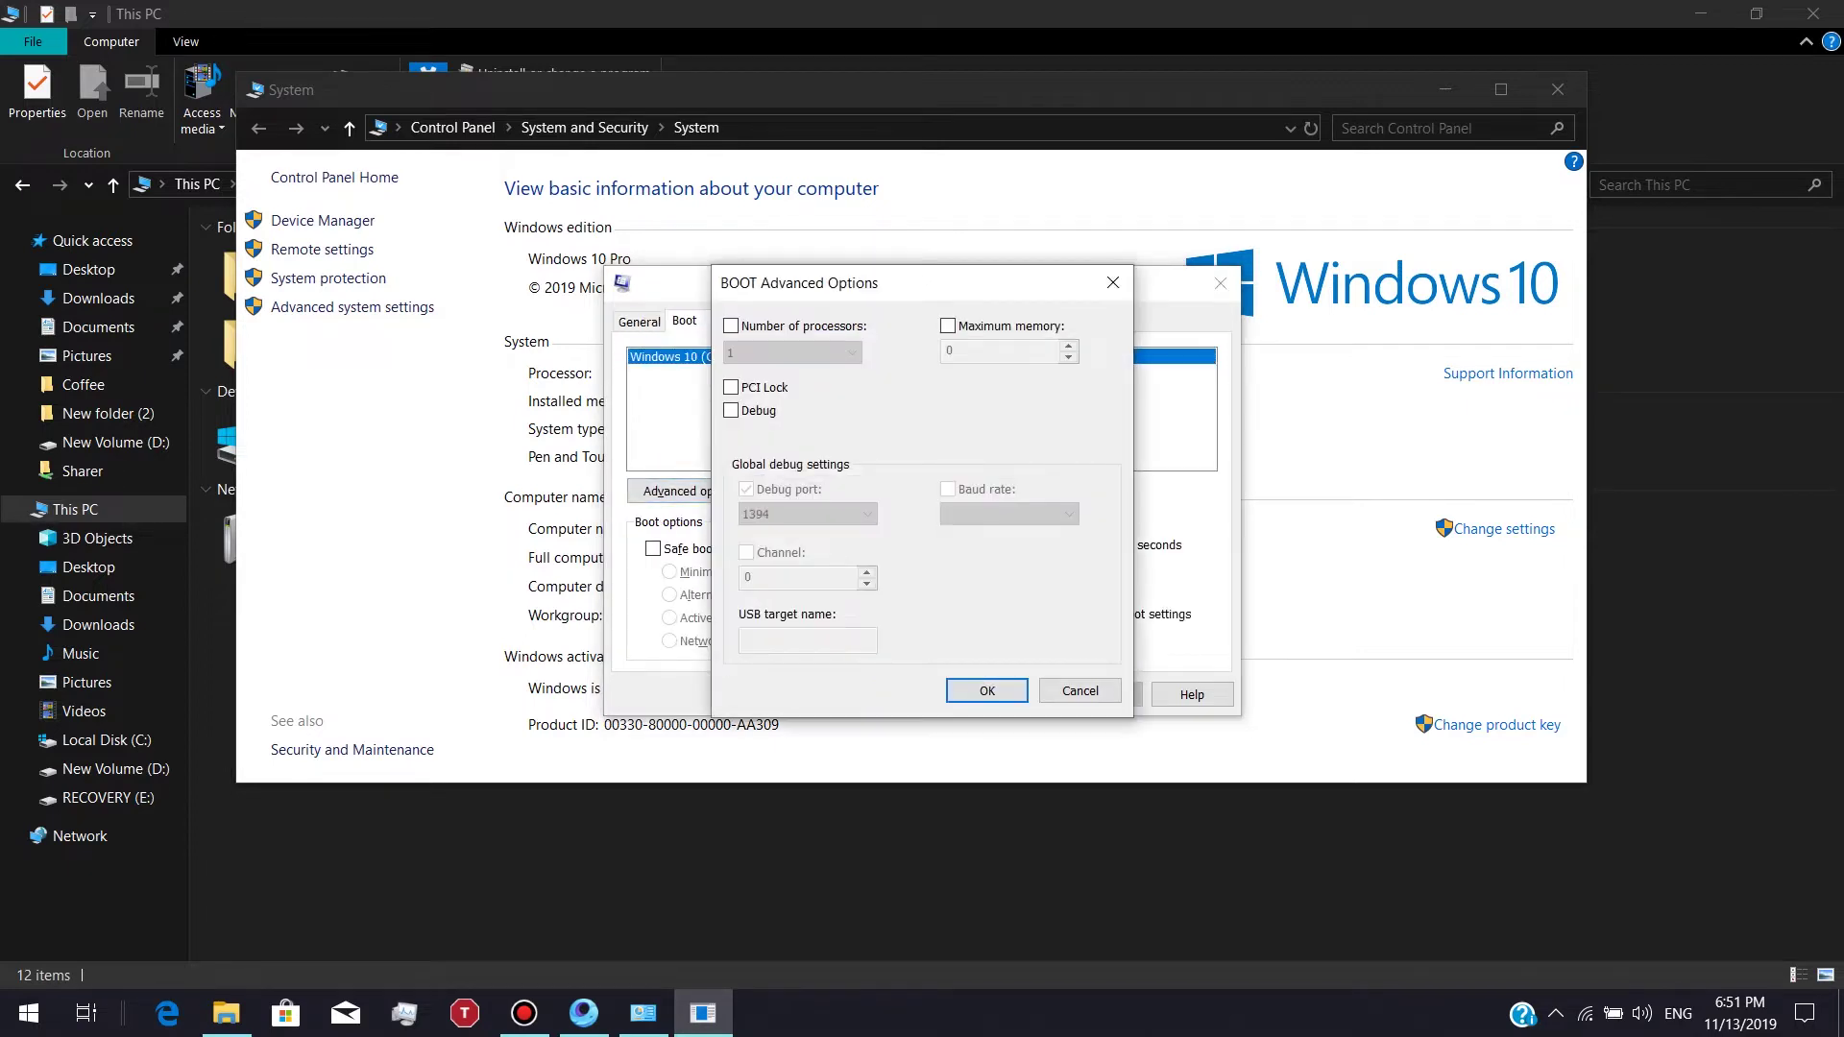
# Step: Enable Number of processors and choose a processor count for booting, apply the change and exit without restarting
pyautogui.click(730, 326)
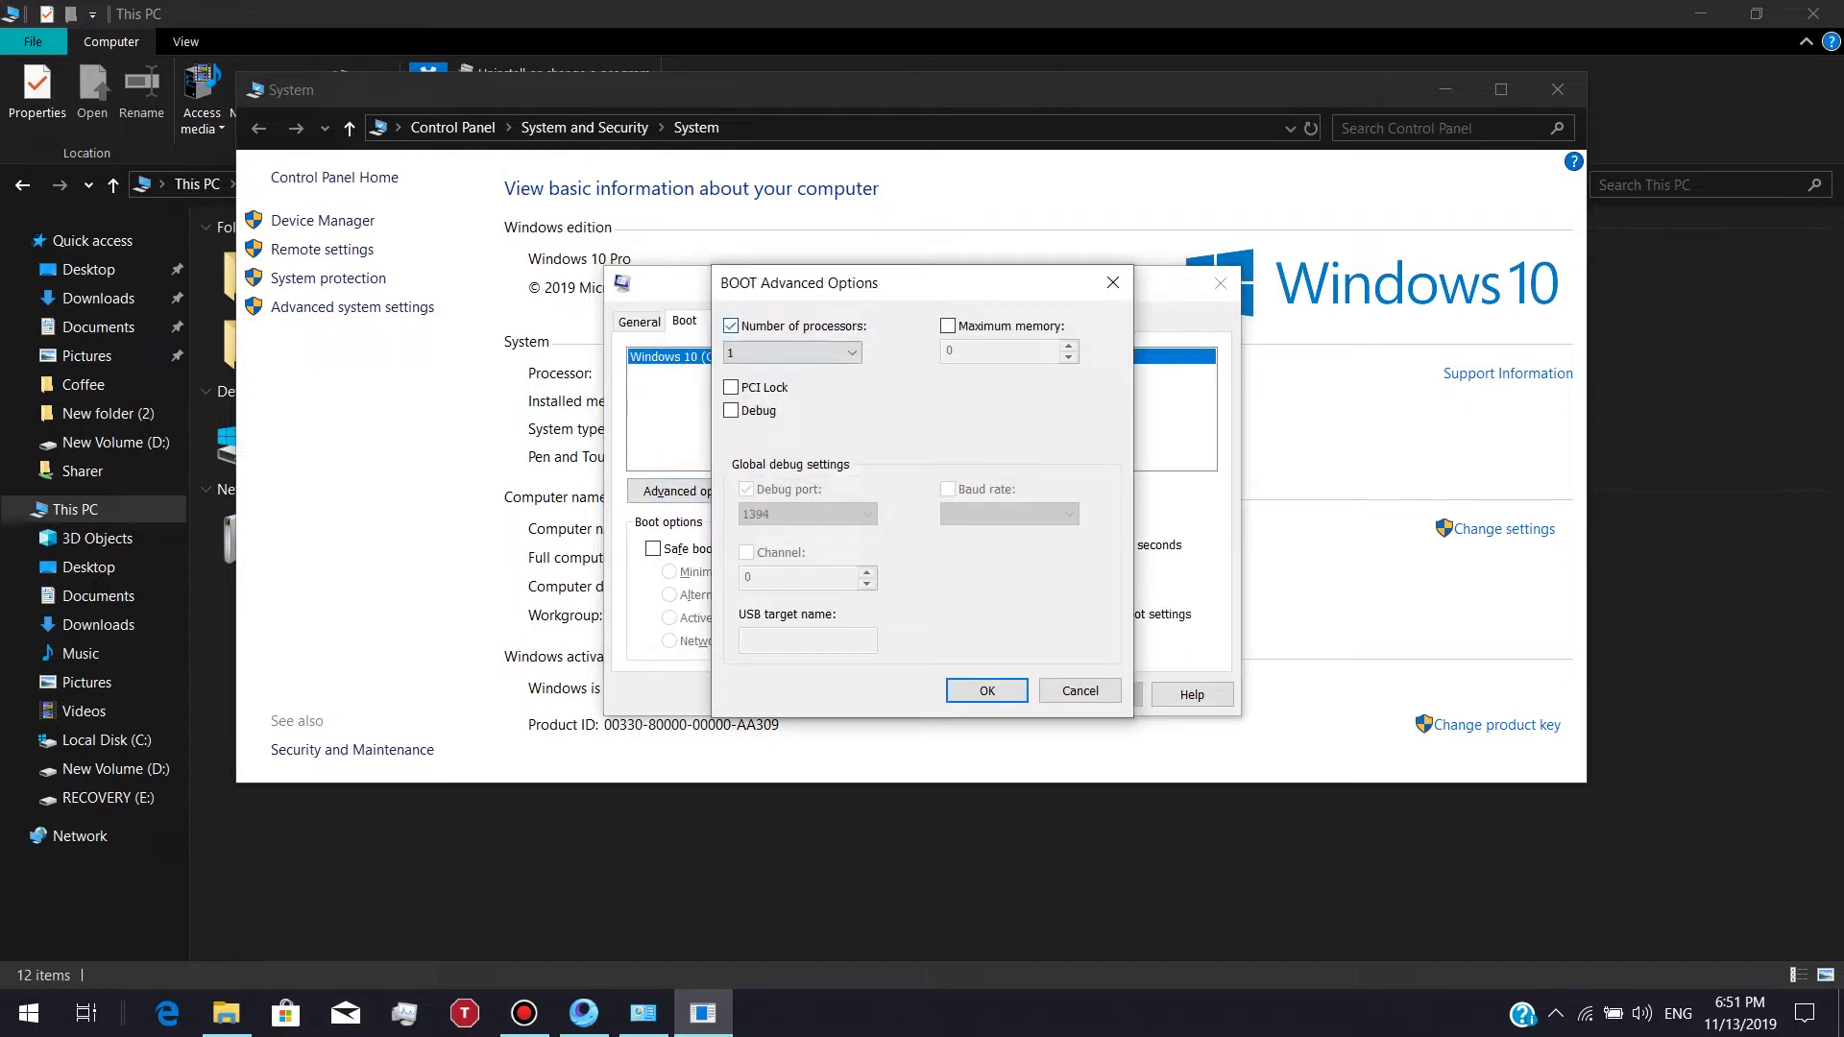
pyautogui.click(792, 352)
pyautogui.click(792, 481)
pyautogui.click(986, 690)
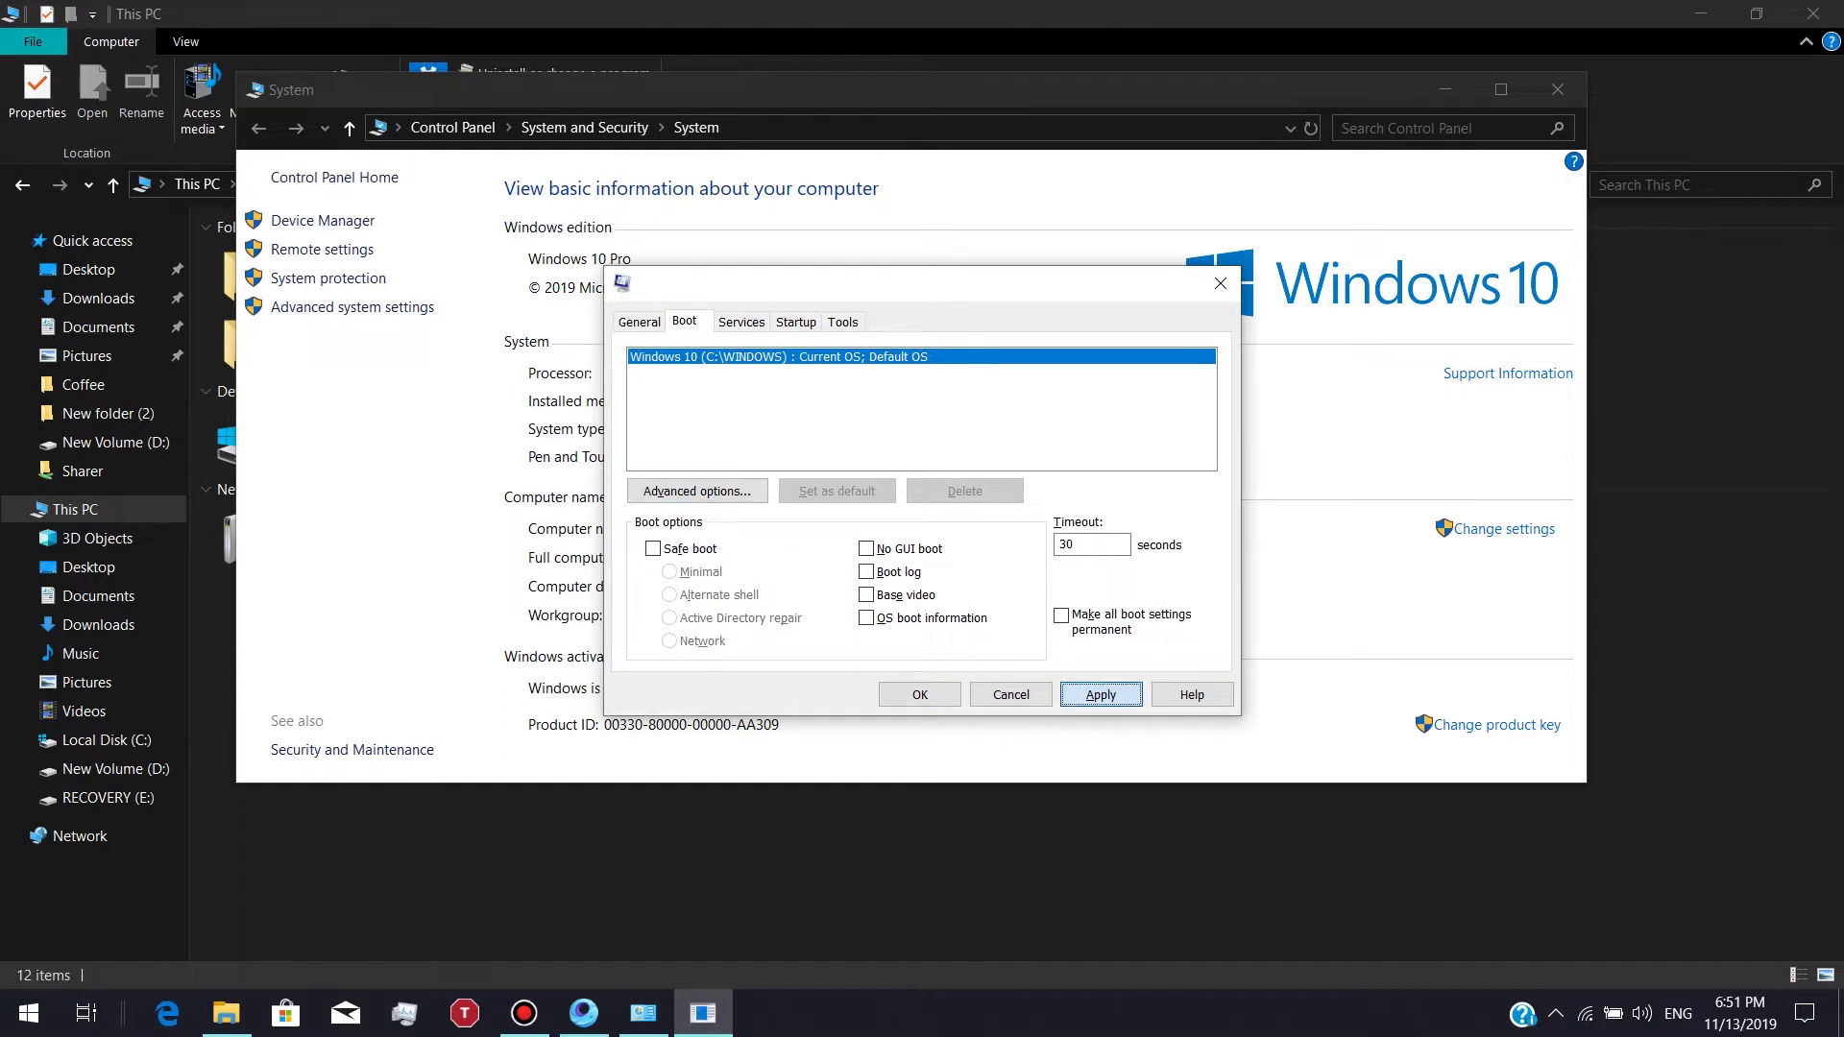
pyautogui.click(1100, 694)
pyautogui.click(920, 694)
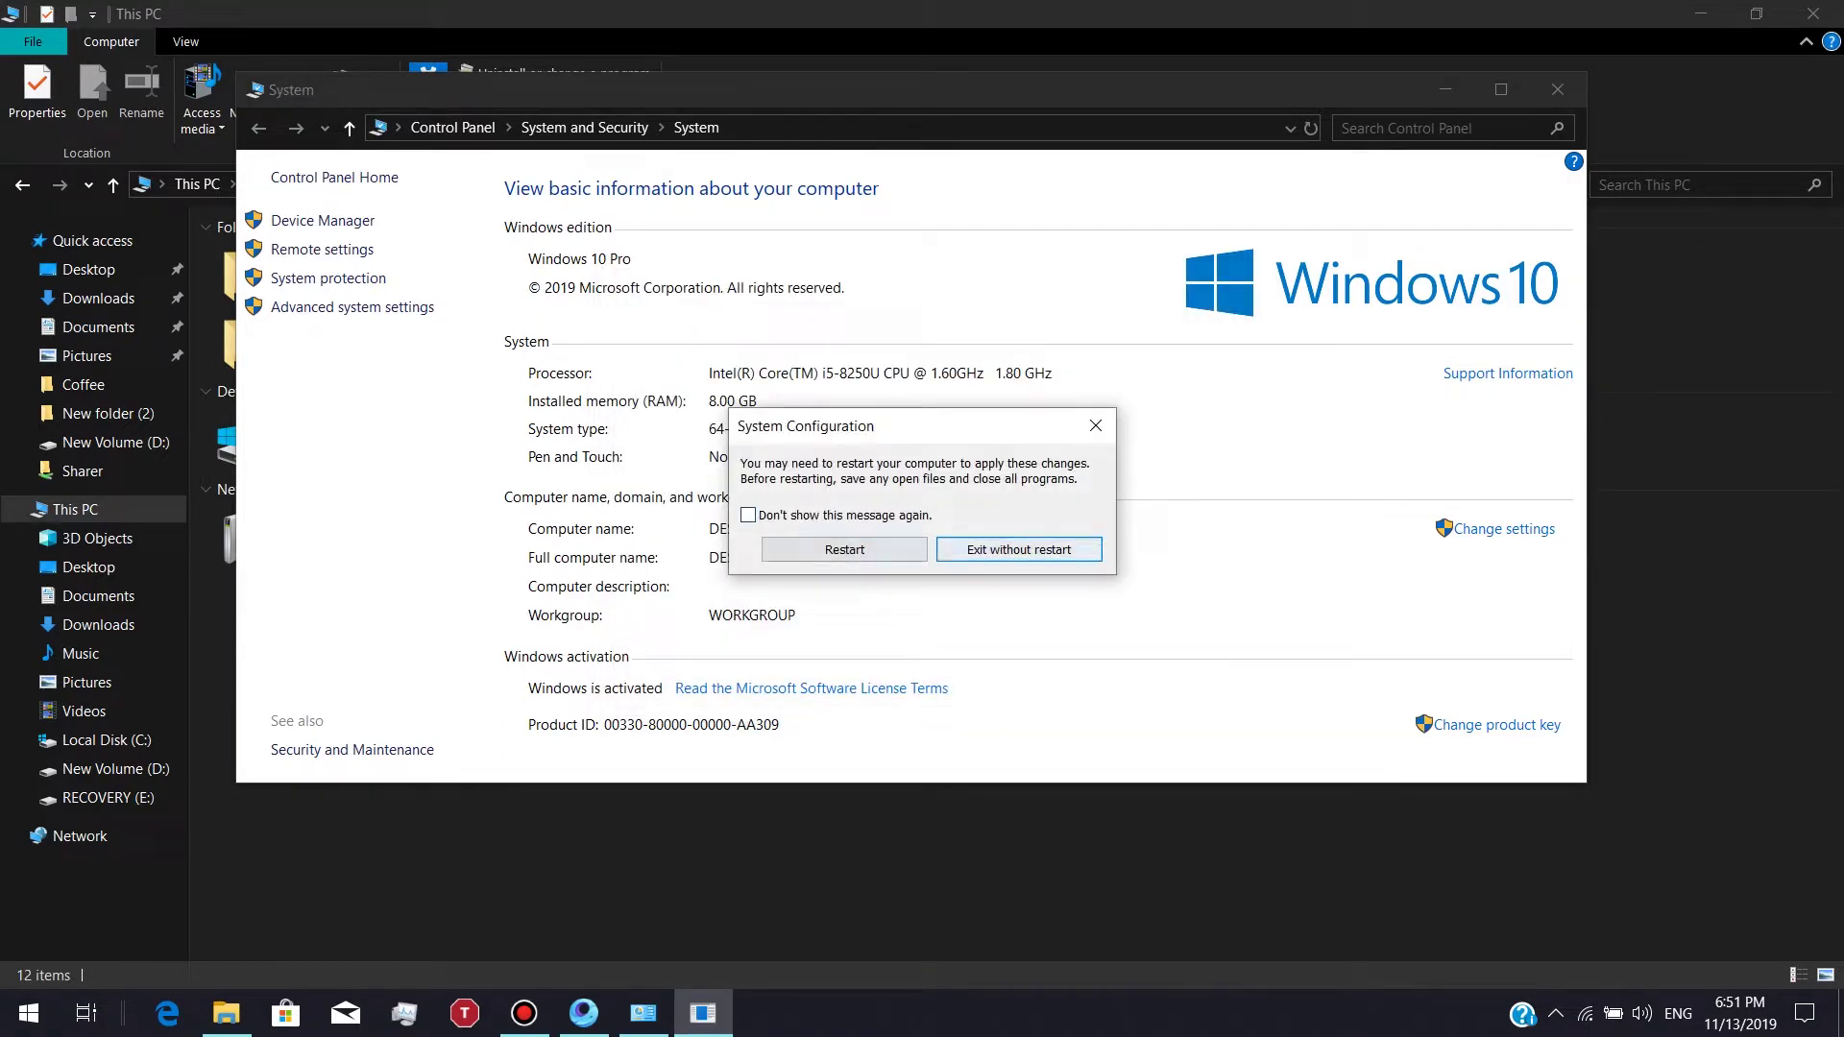
pyautogui.click(1019, 550)
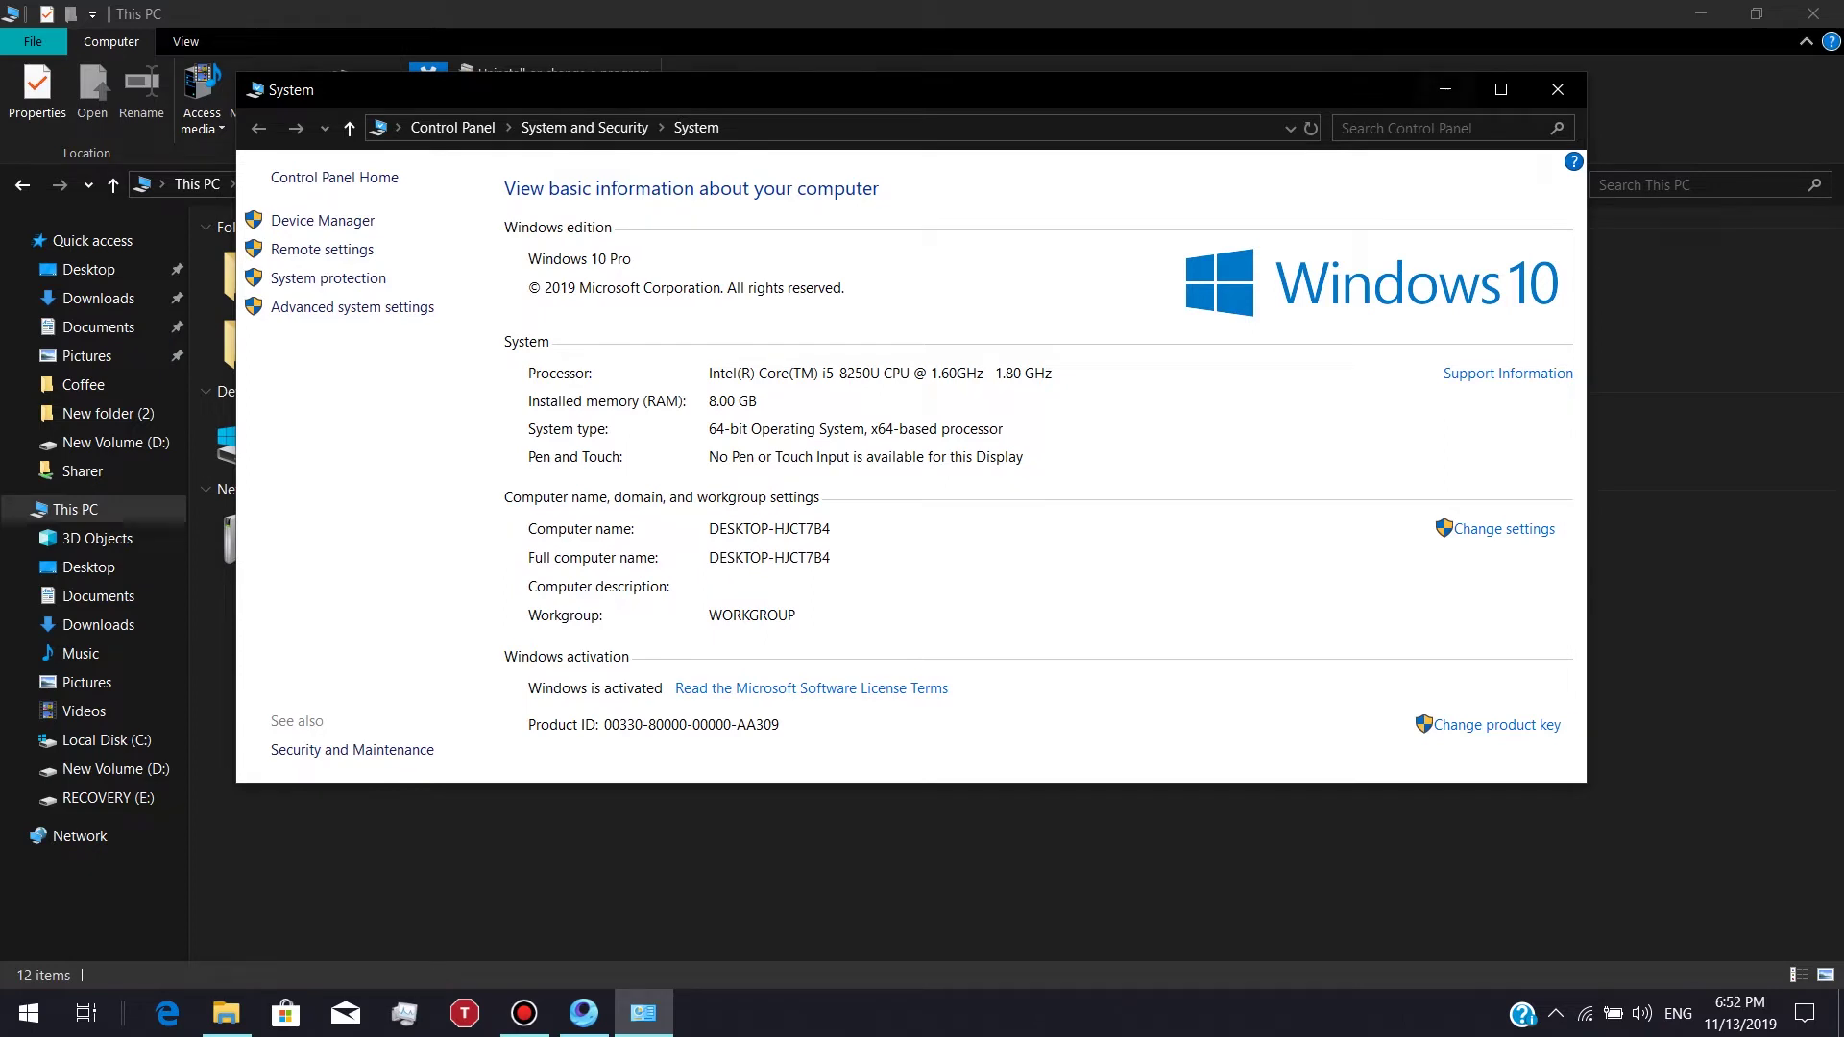
# Step: Minimize the System window, close This PC and launch PUBG MOBILE from My Games in Gameloop
pyautogui.click(1444, 89)
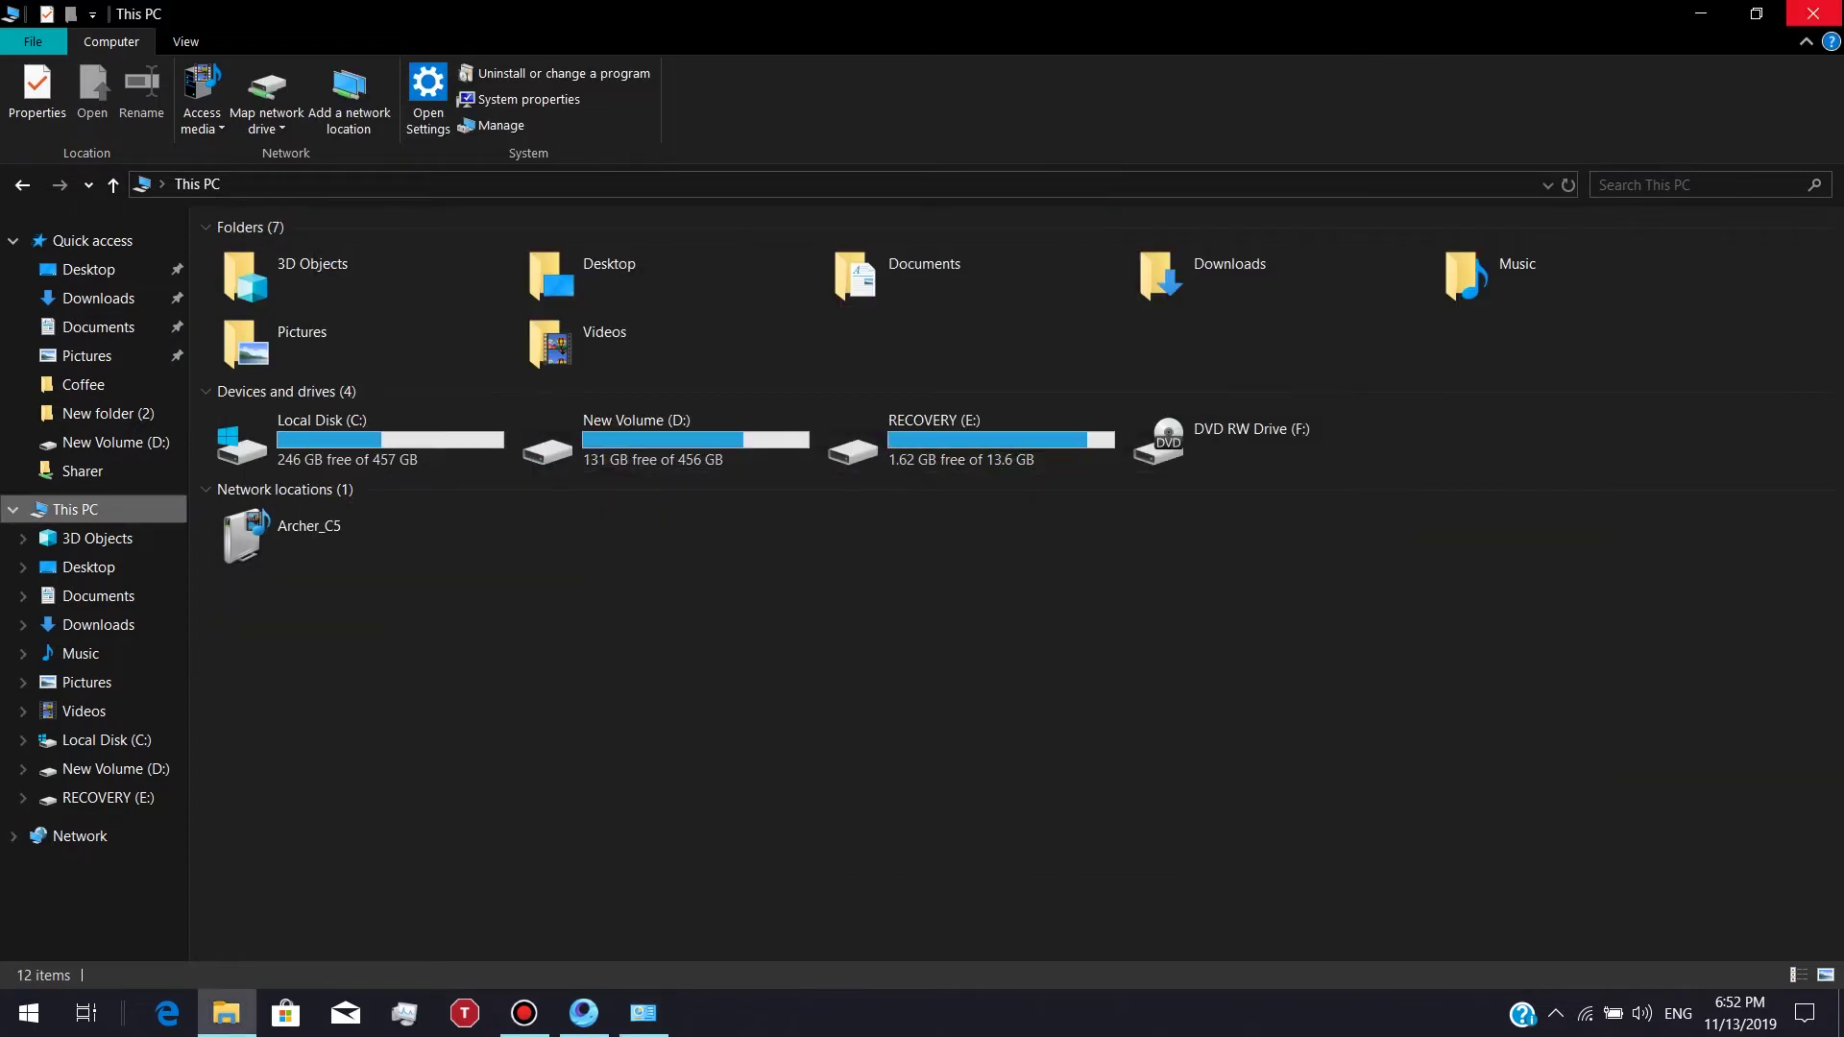
pyautogui.click(1812, 14)
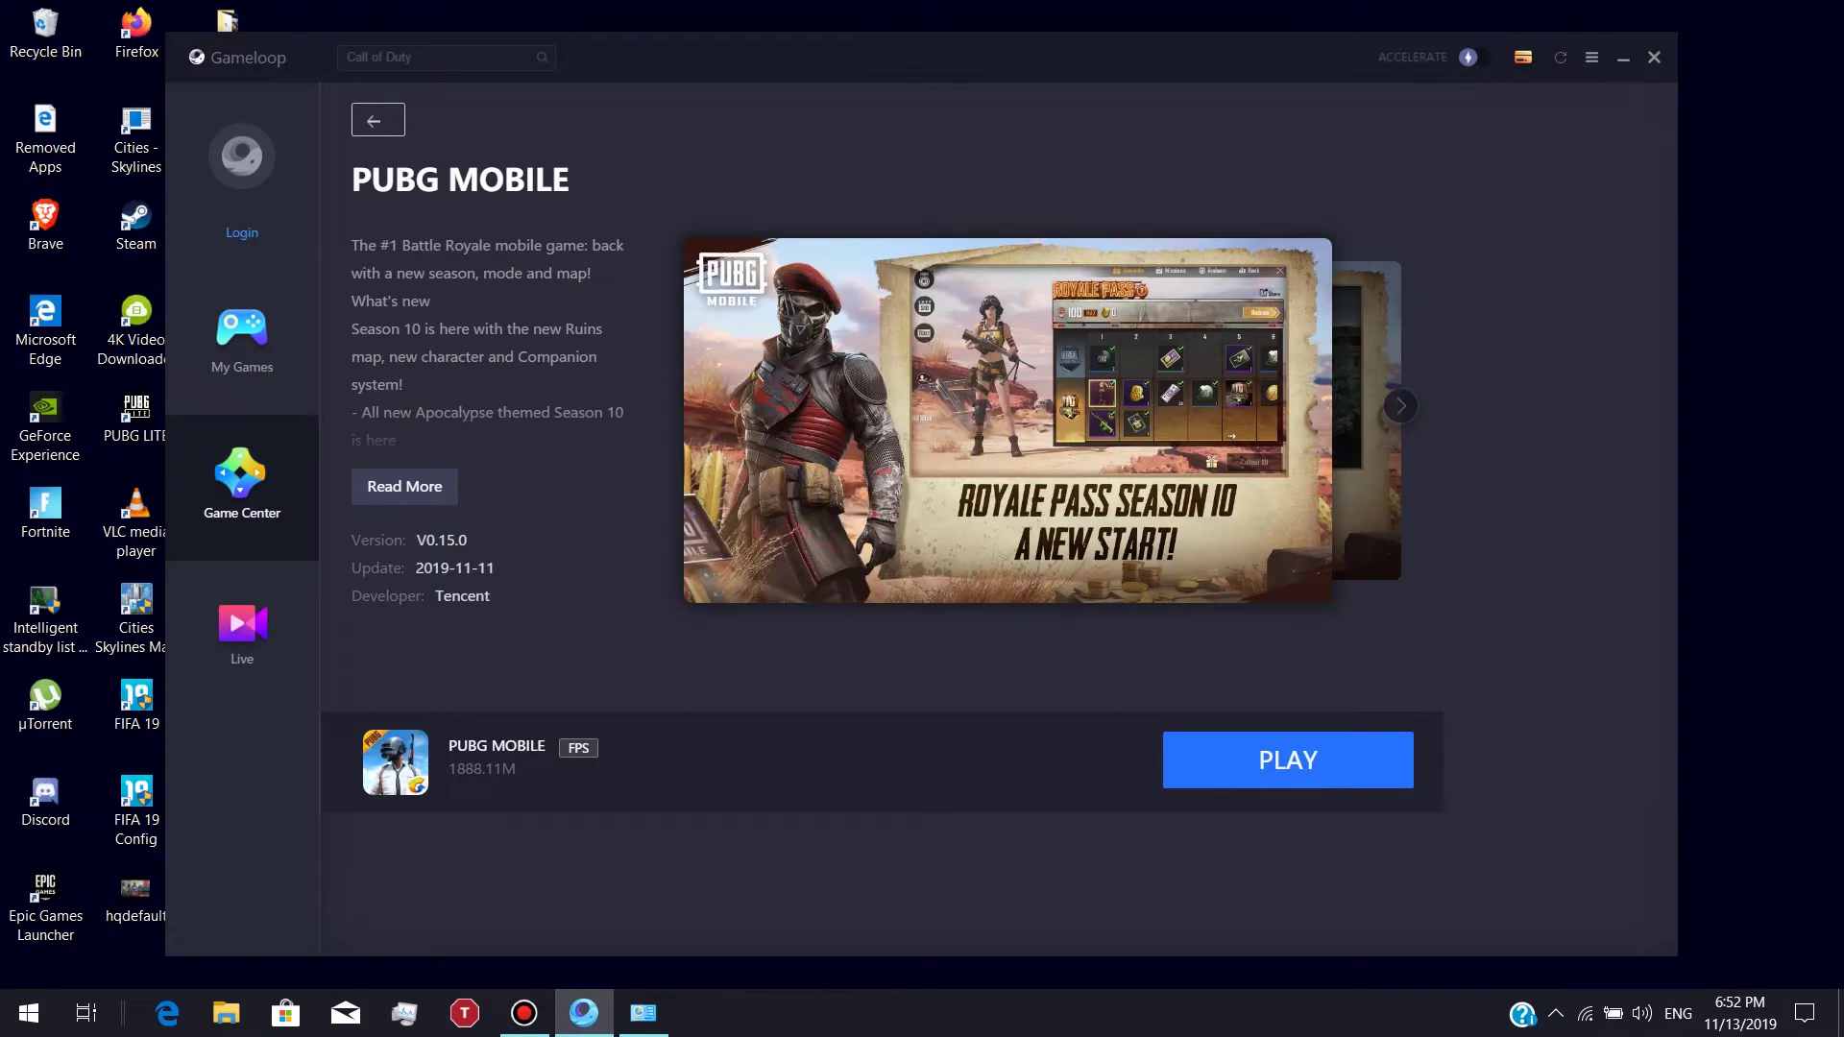
pyautogui.click(242, 340)
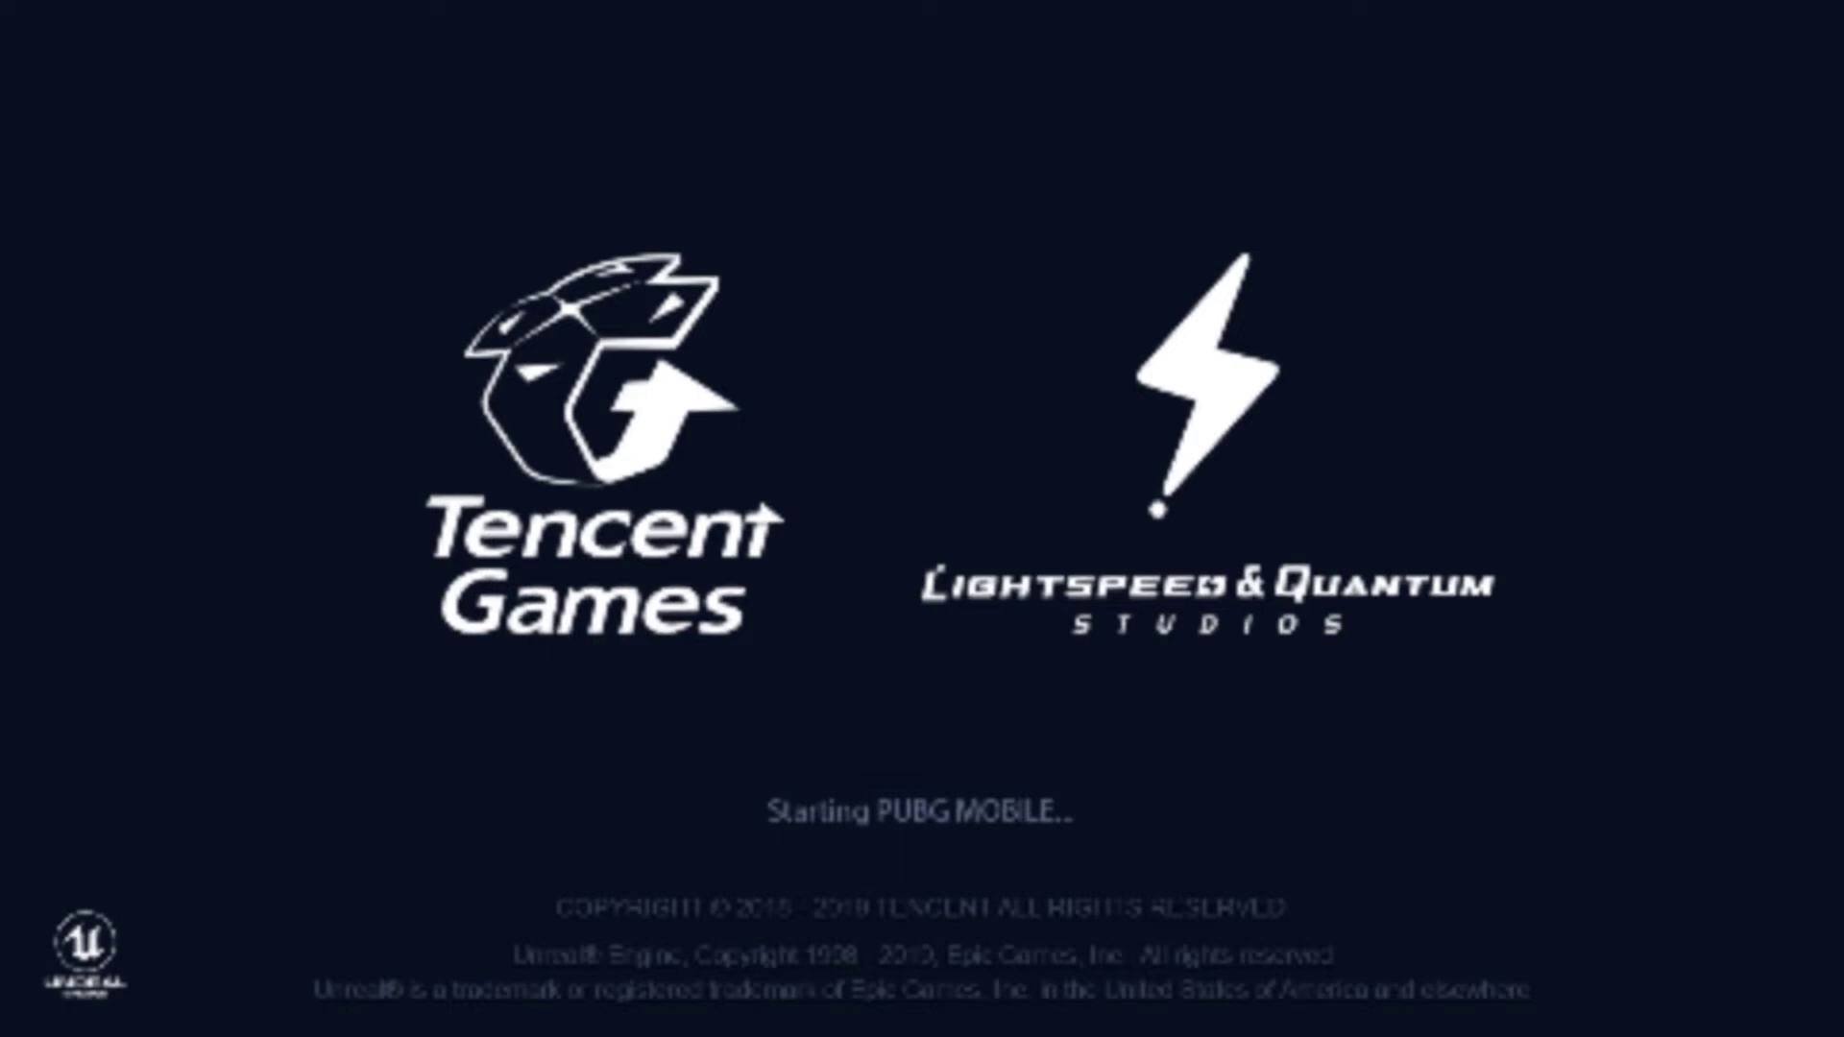
# Step: Exit the full-screen game to the emulator's home screen and open the emulator's Android settings
pyautogui.press('F11')
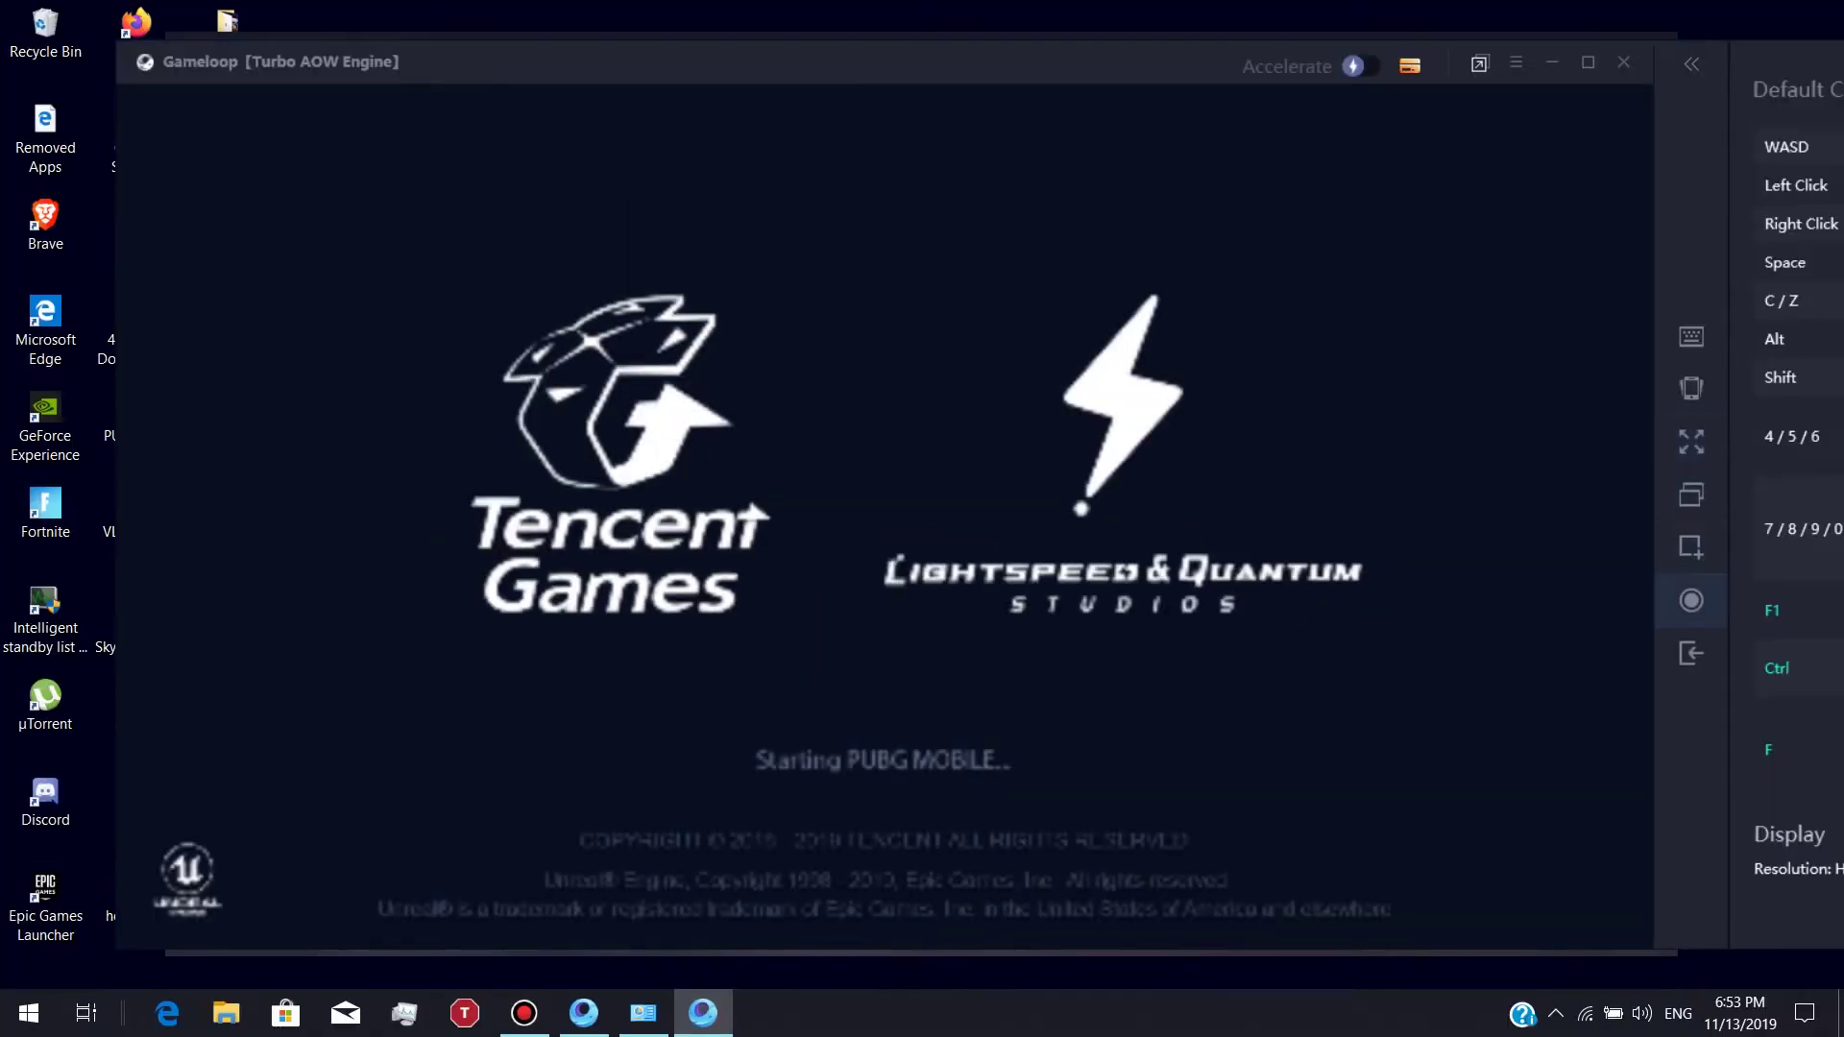
pyautogui.click(1691, 653)
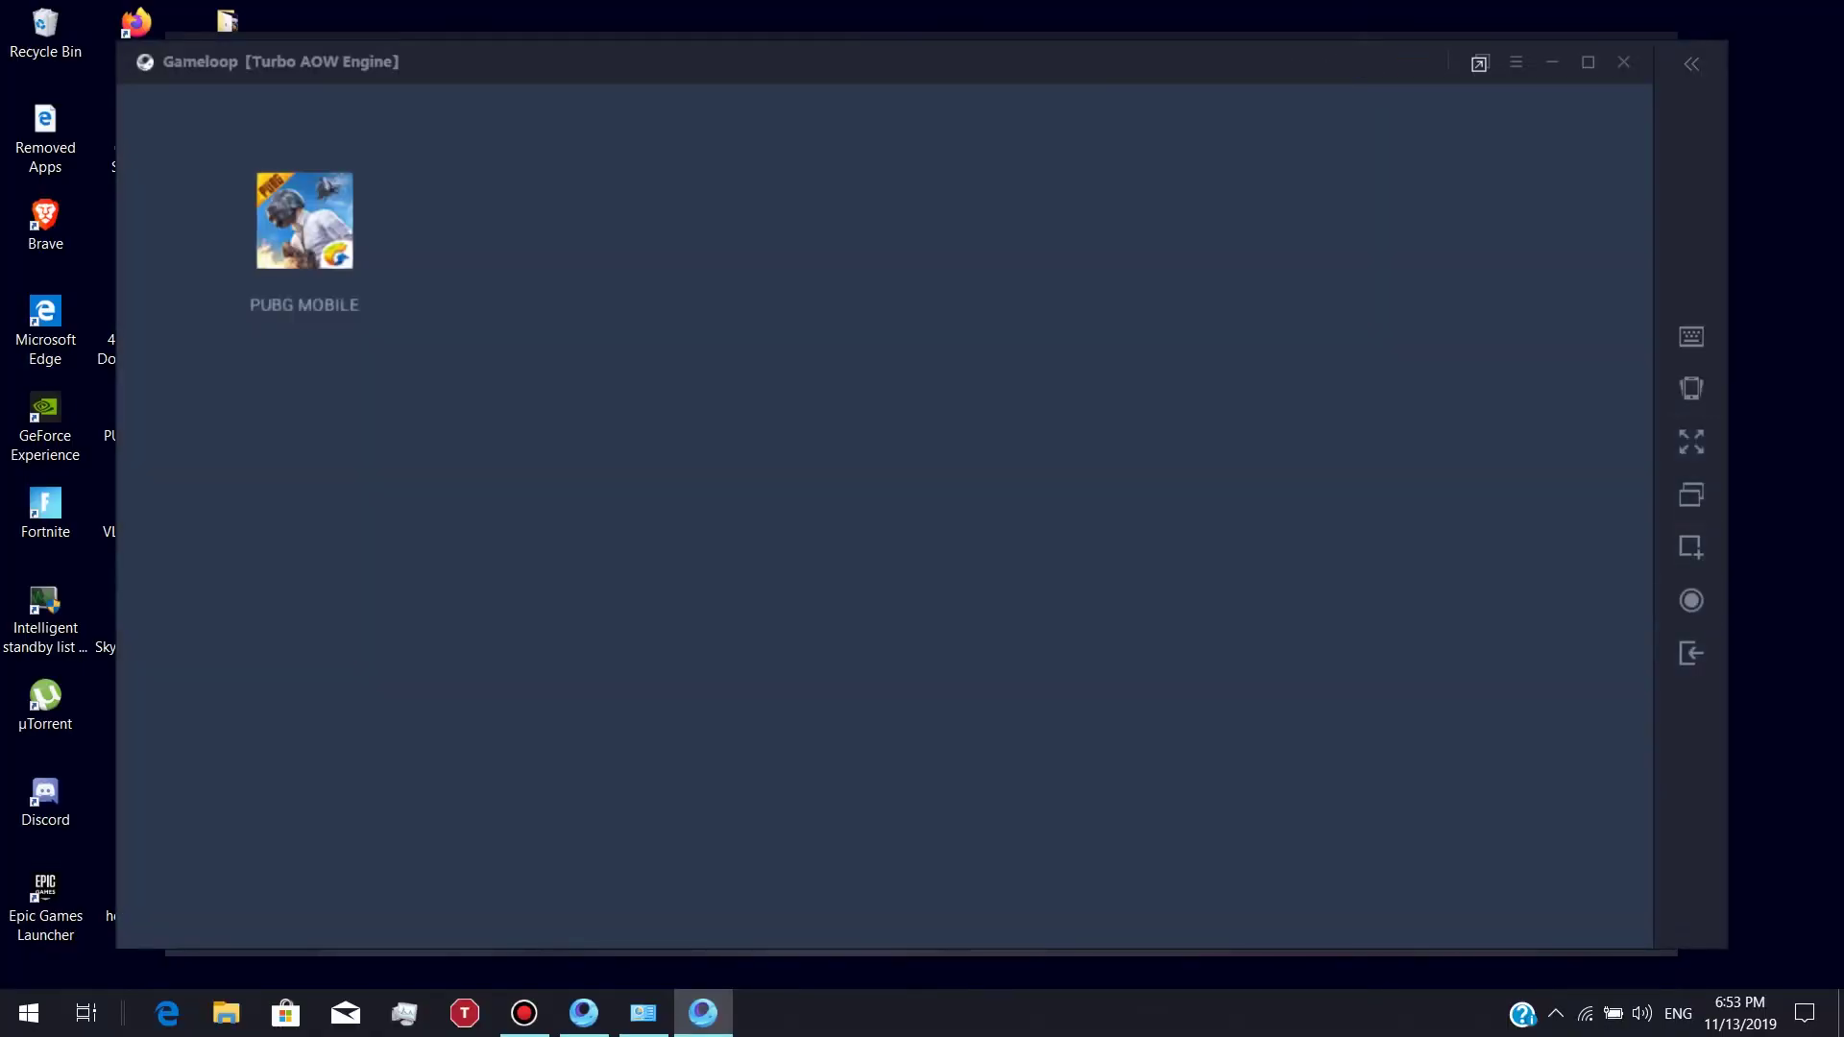
pyautogui.moveTo(1056, 104); pyautogui.dragTo(1056, 672)
pyautogui.click(1608, 129)
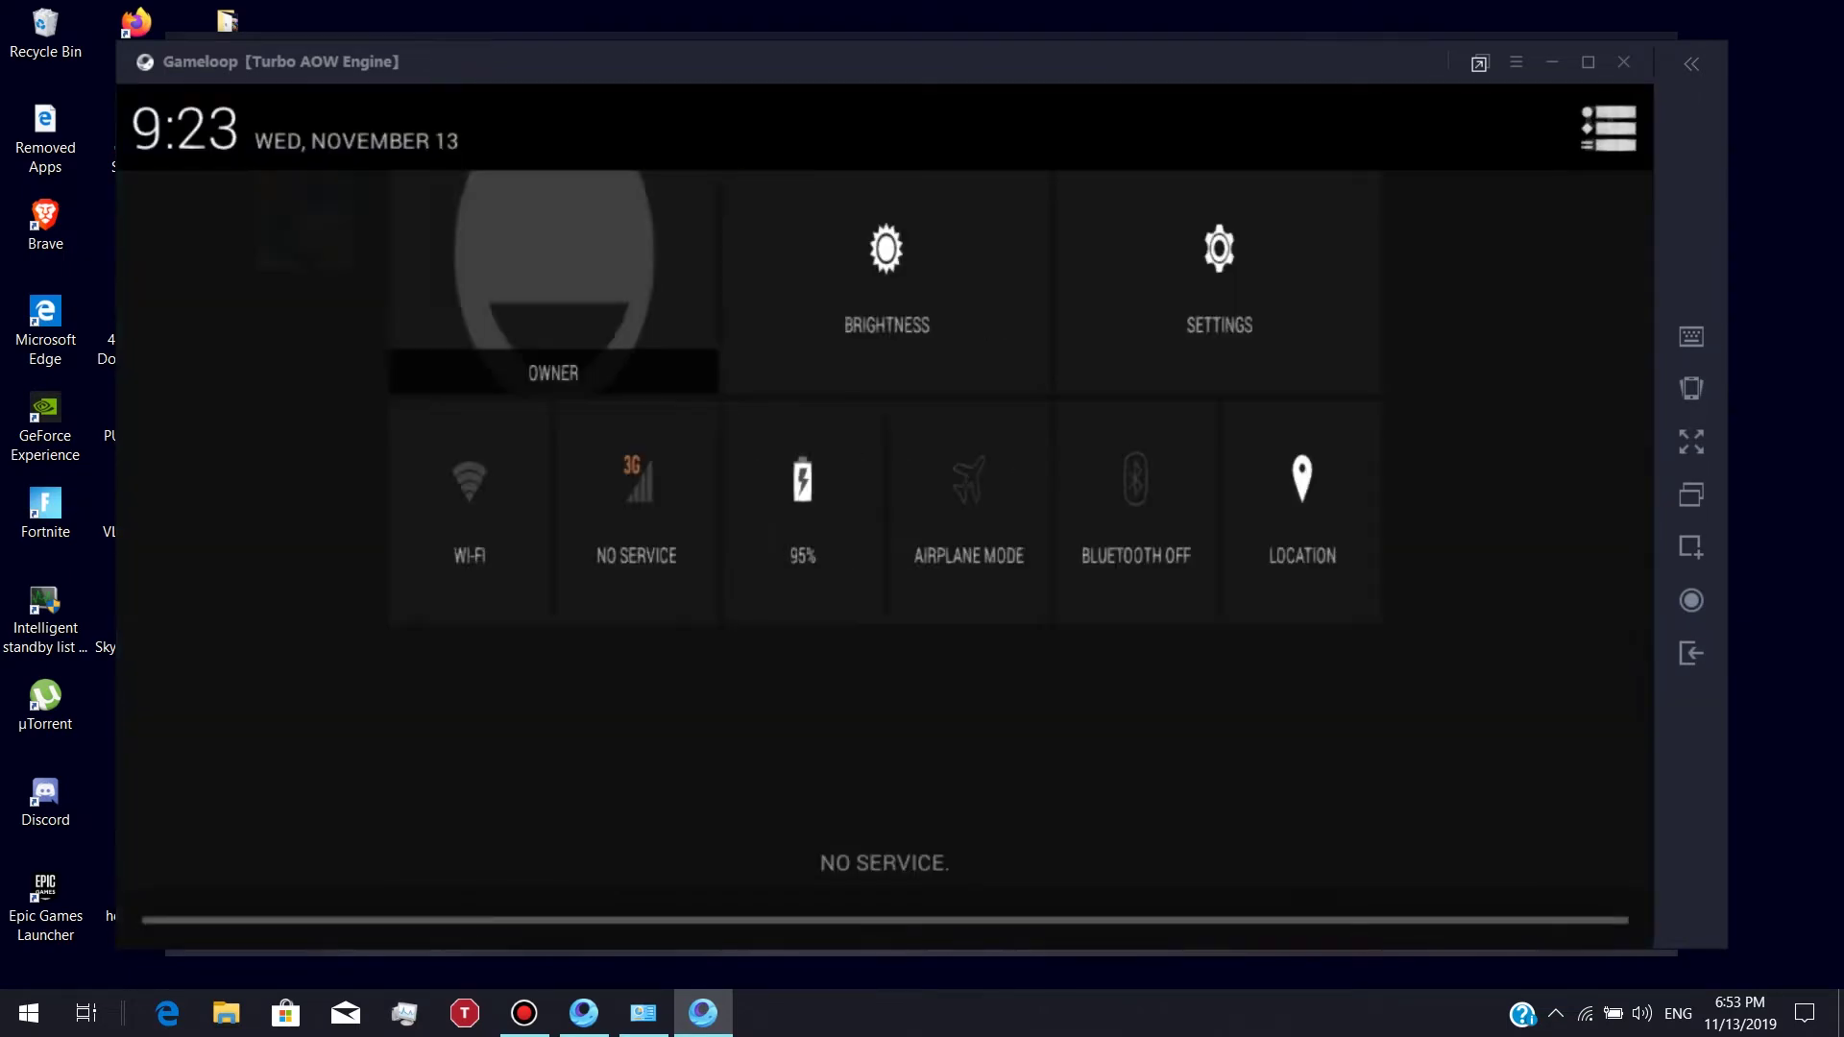
pyautogui.click(1403, 279)
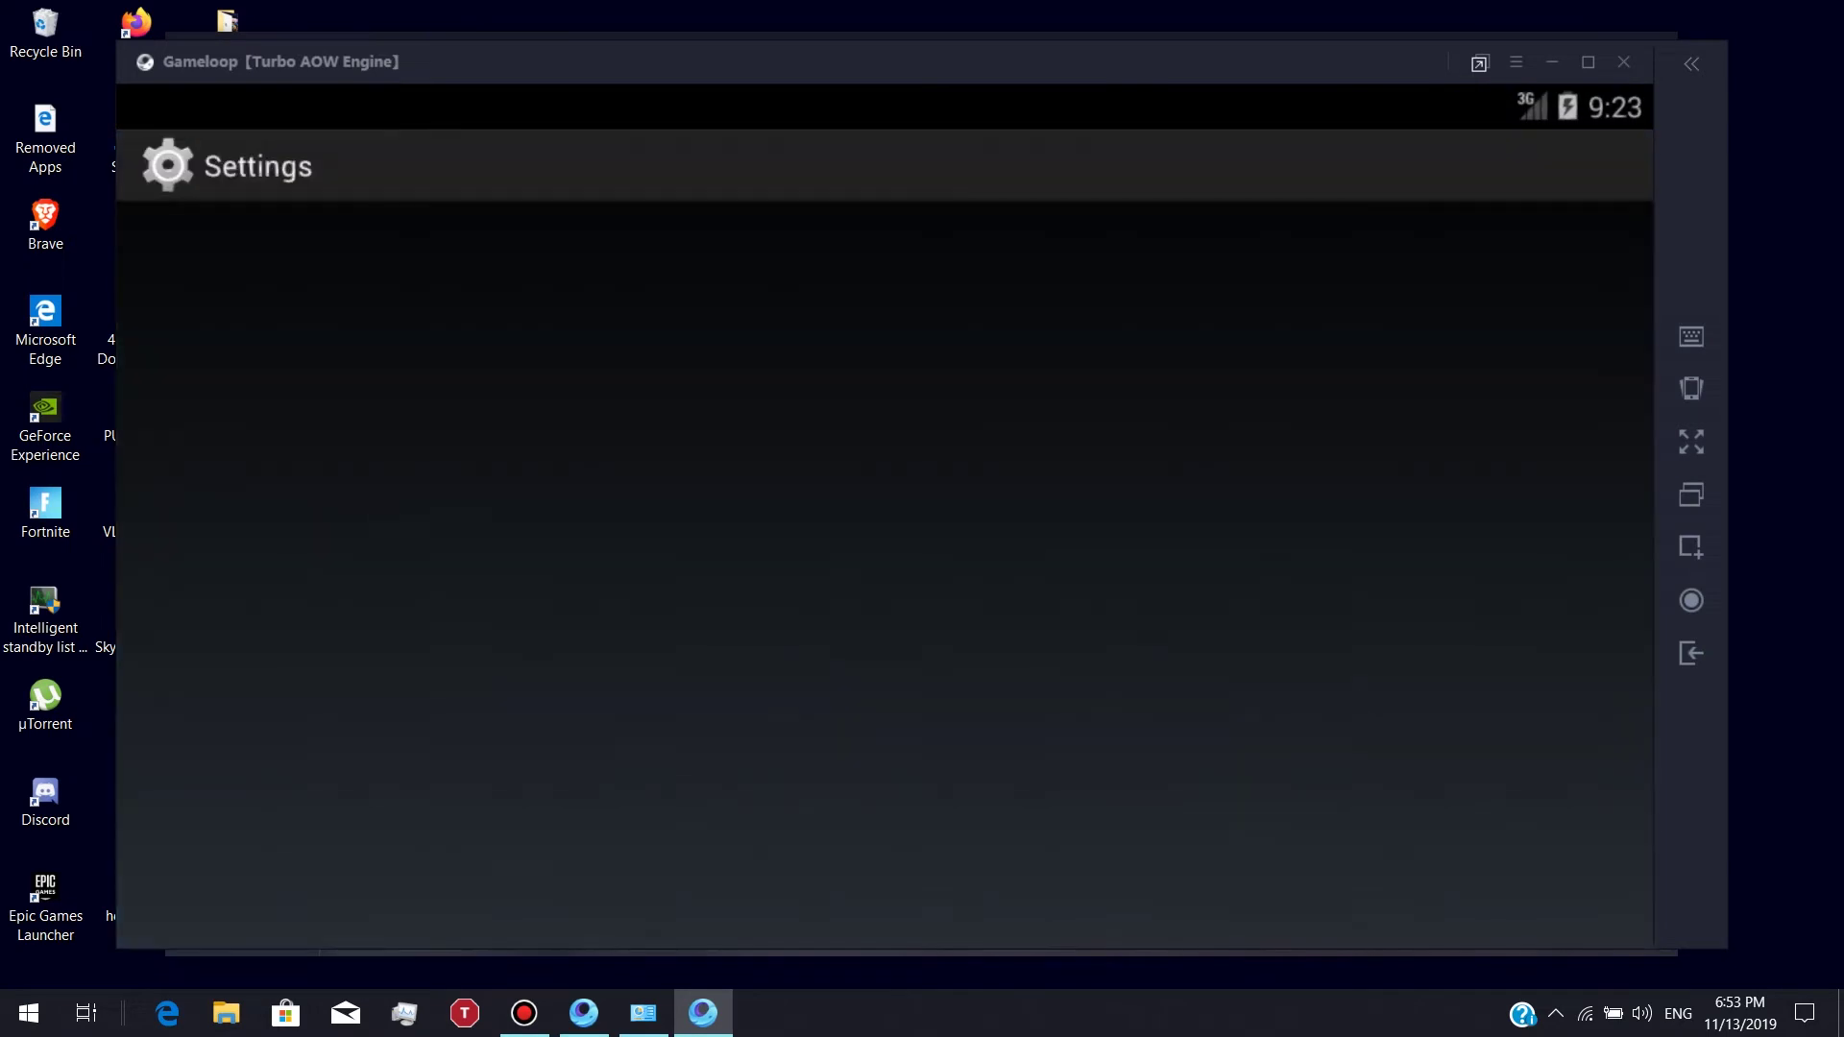
# Step: Unlock developer mode through the build number in the About tablet information
pyautogui.scroll(-5, 883, 576)
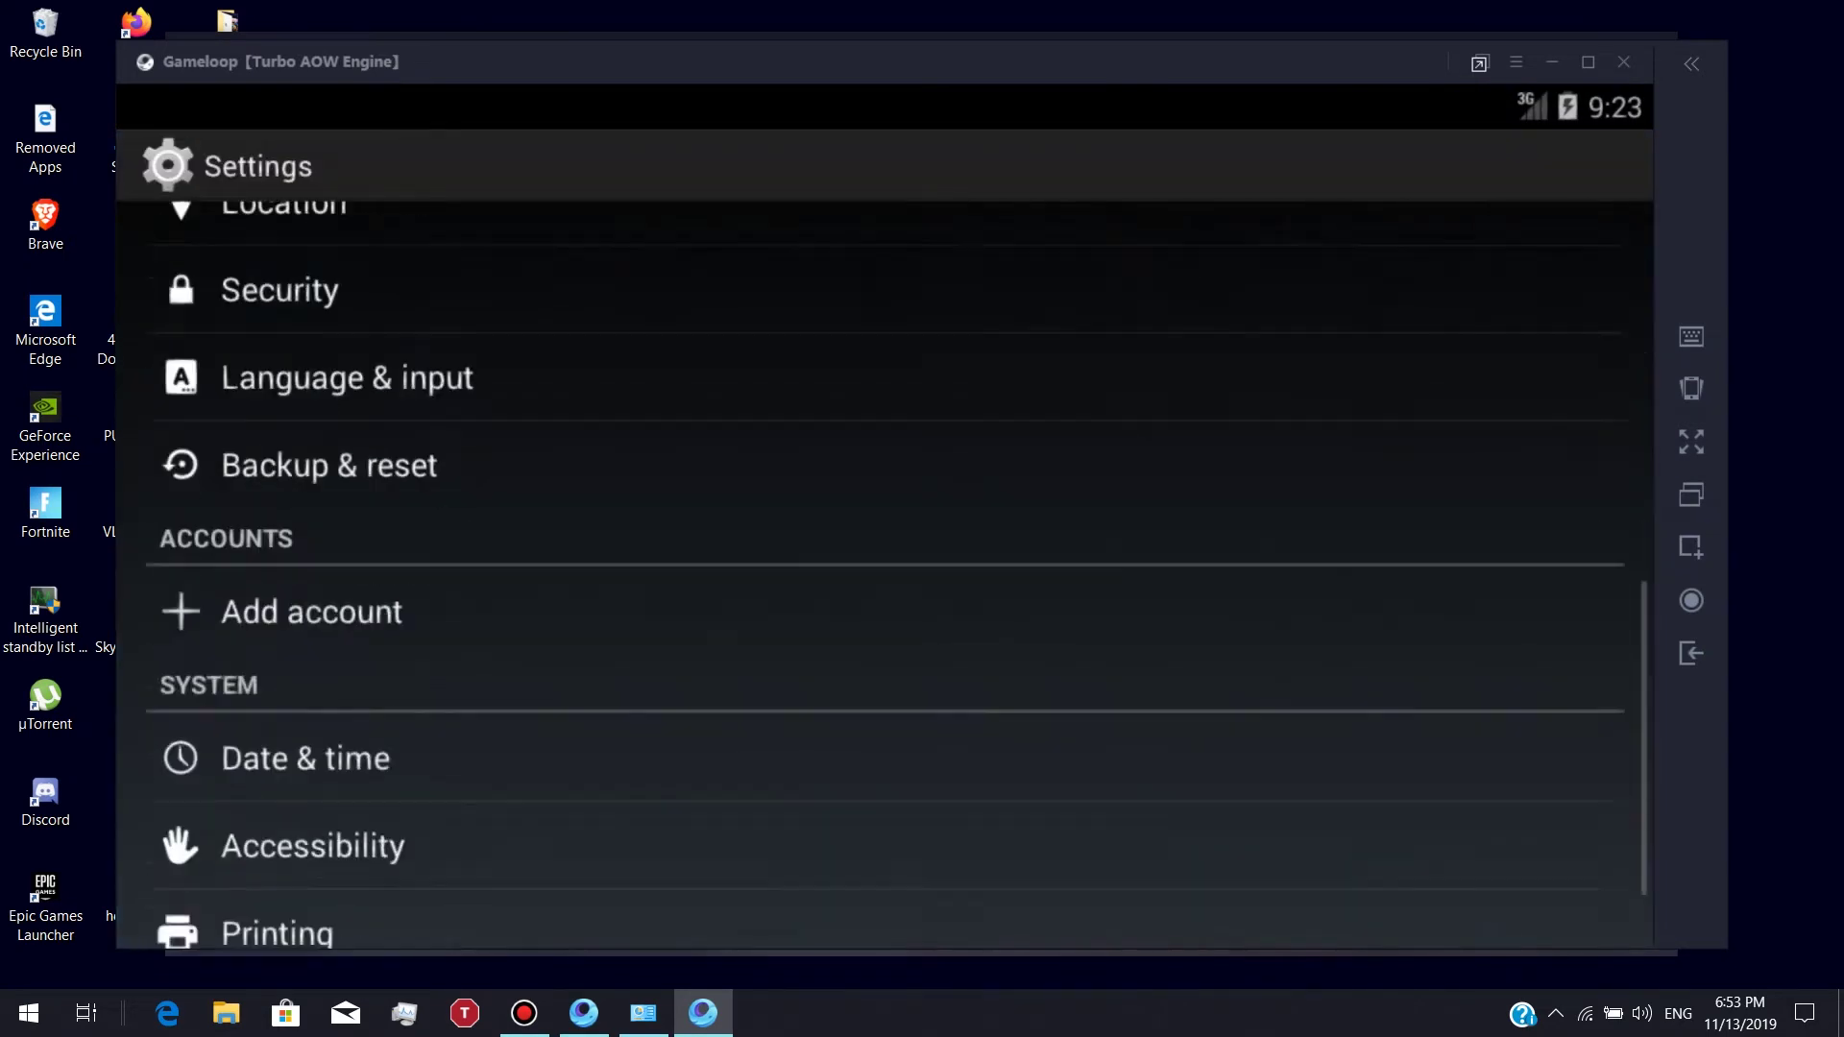
pyautogui.click(309, 905)
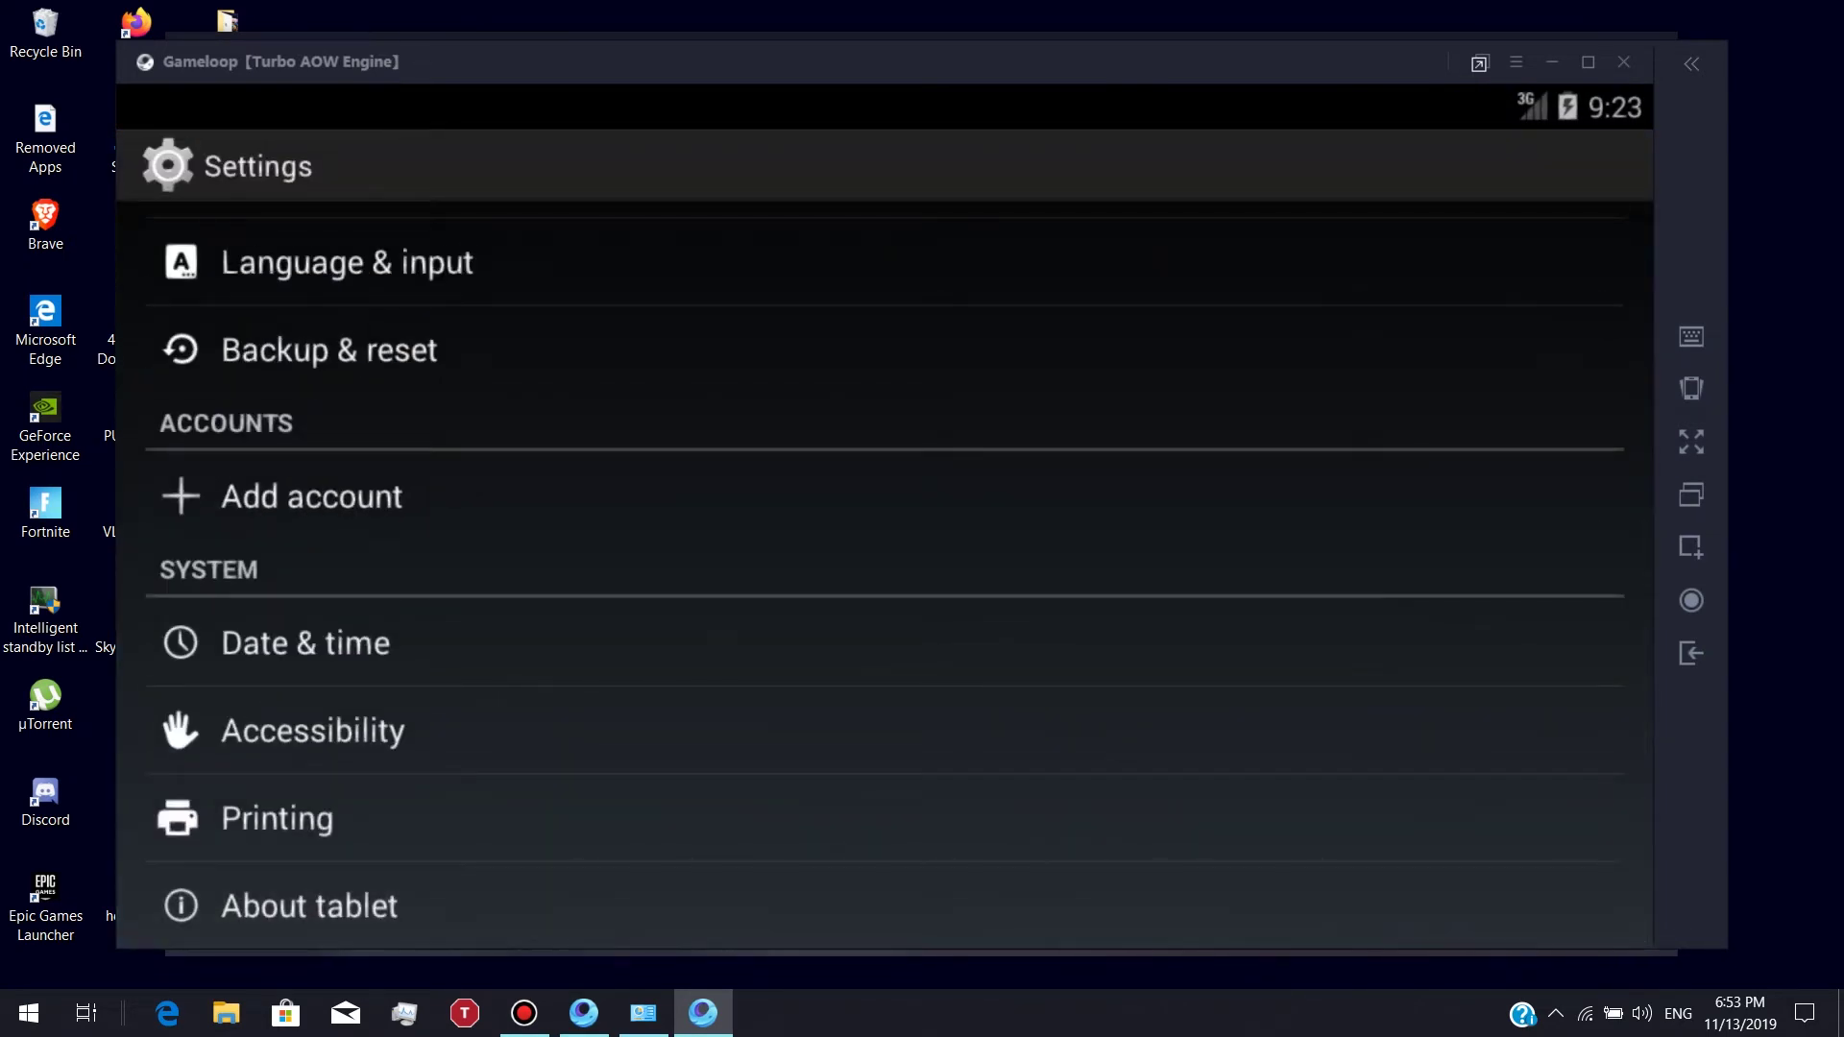
pyautogui.scroll(-3, 884, 576)
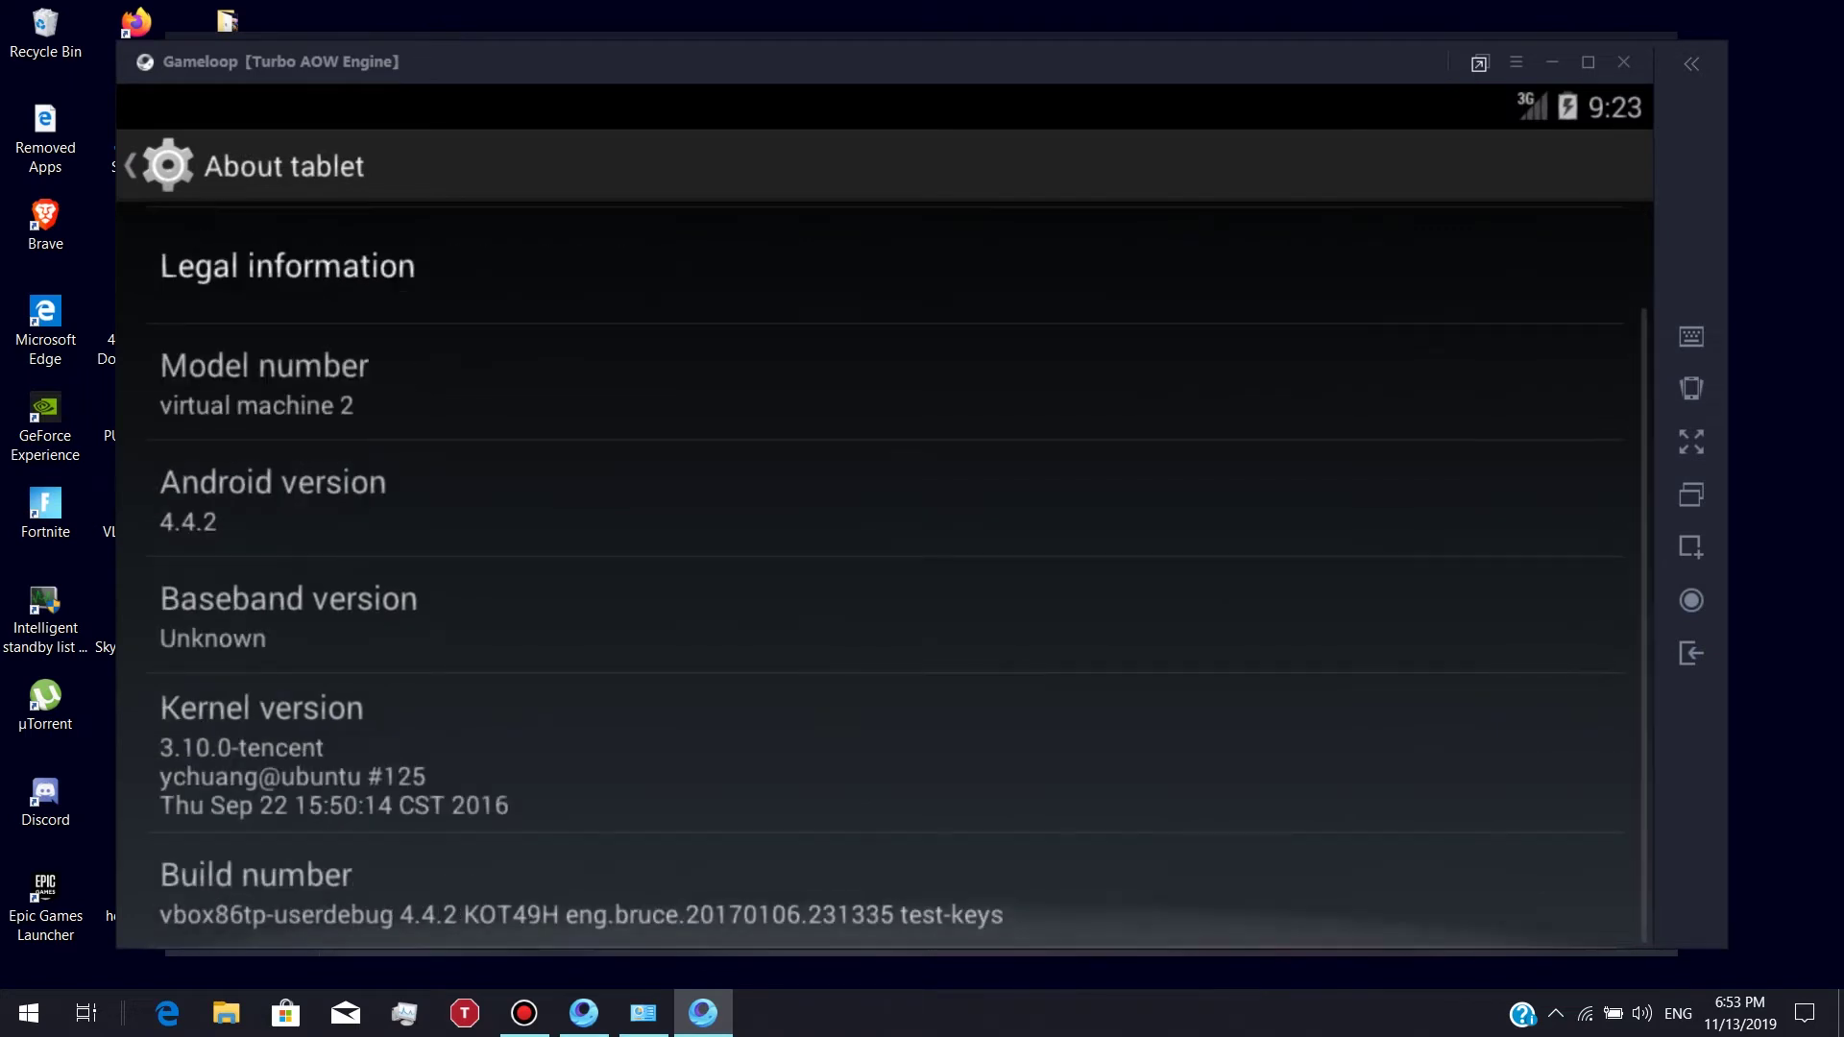
pyautogui.click(883, 614)
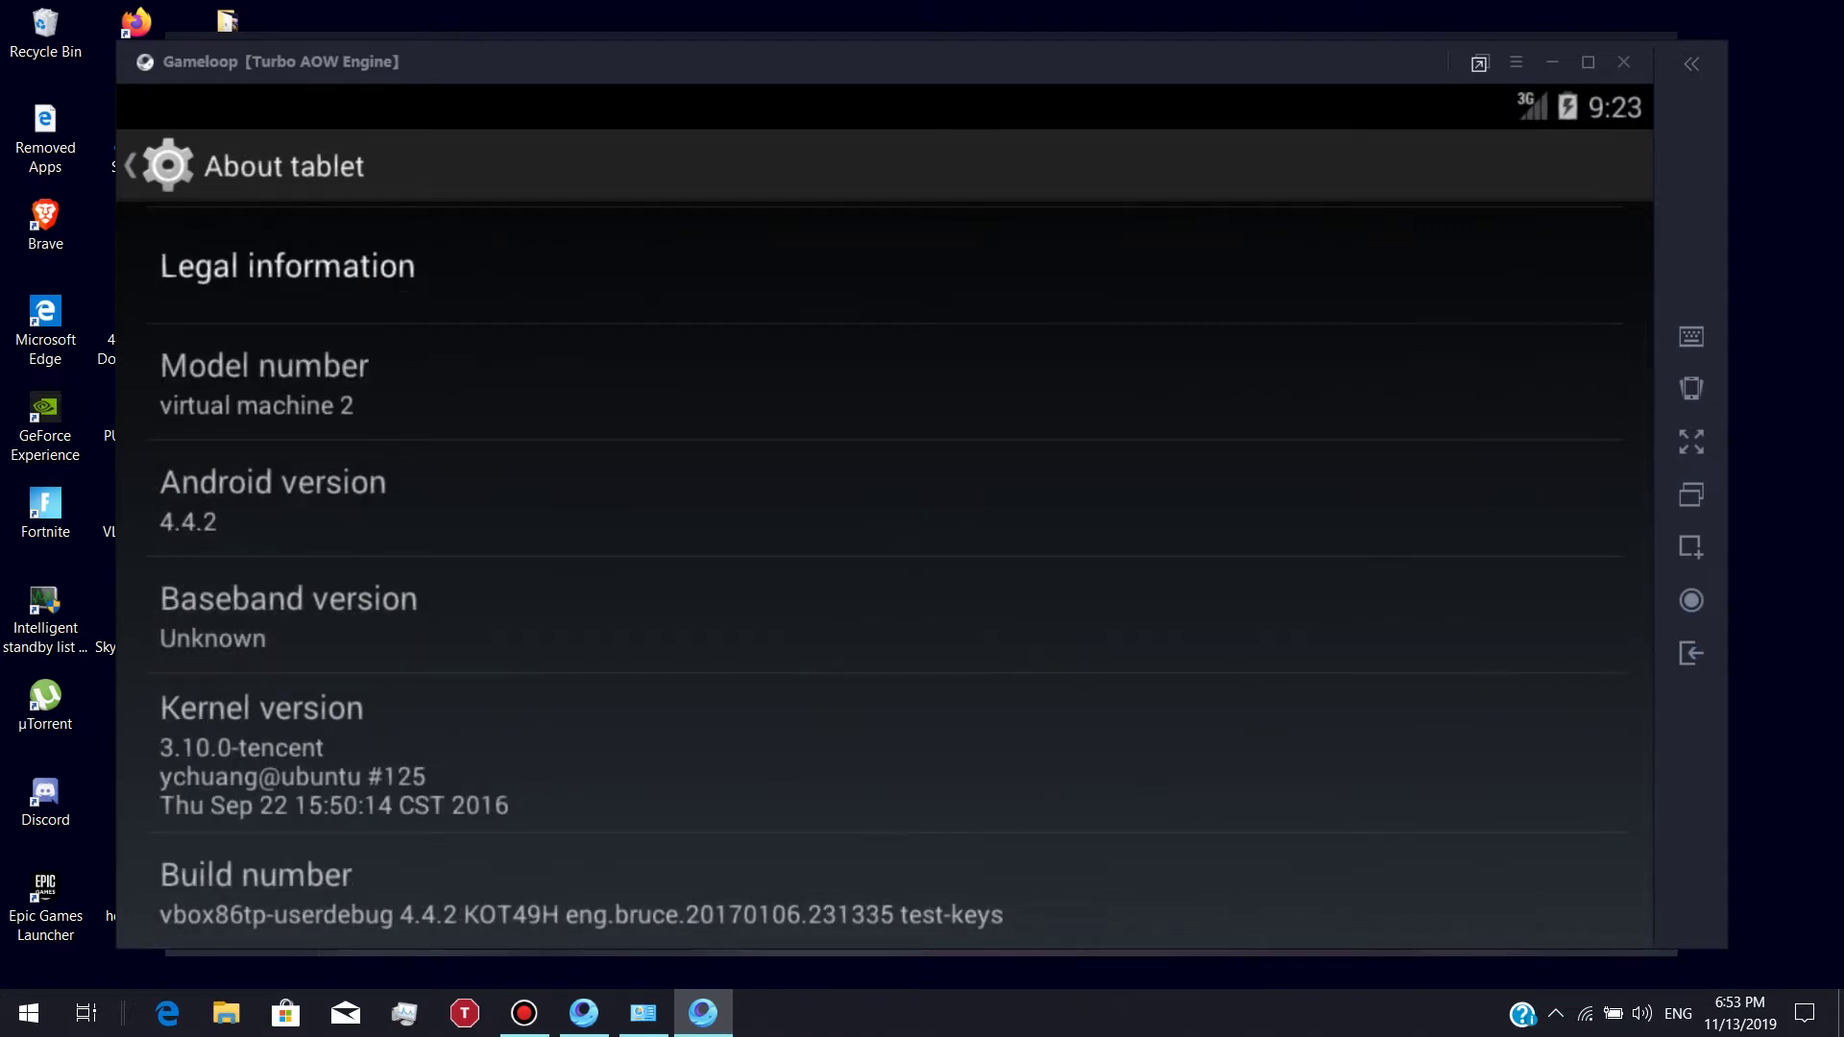
pyautogui.click(883, 893)
pyautogui.click(883, 893)
pyautogui.click(883, 893)
pyautogui.click(883, 893)
pyautogui.click(884, 893)
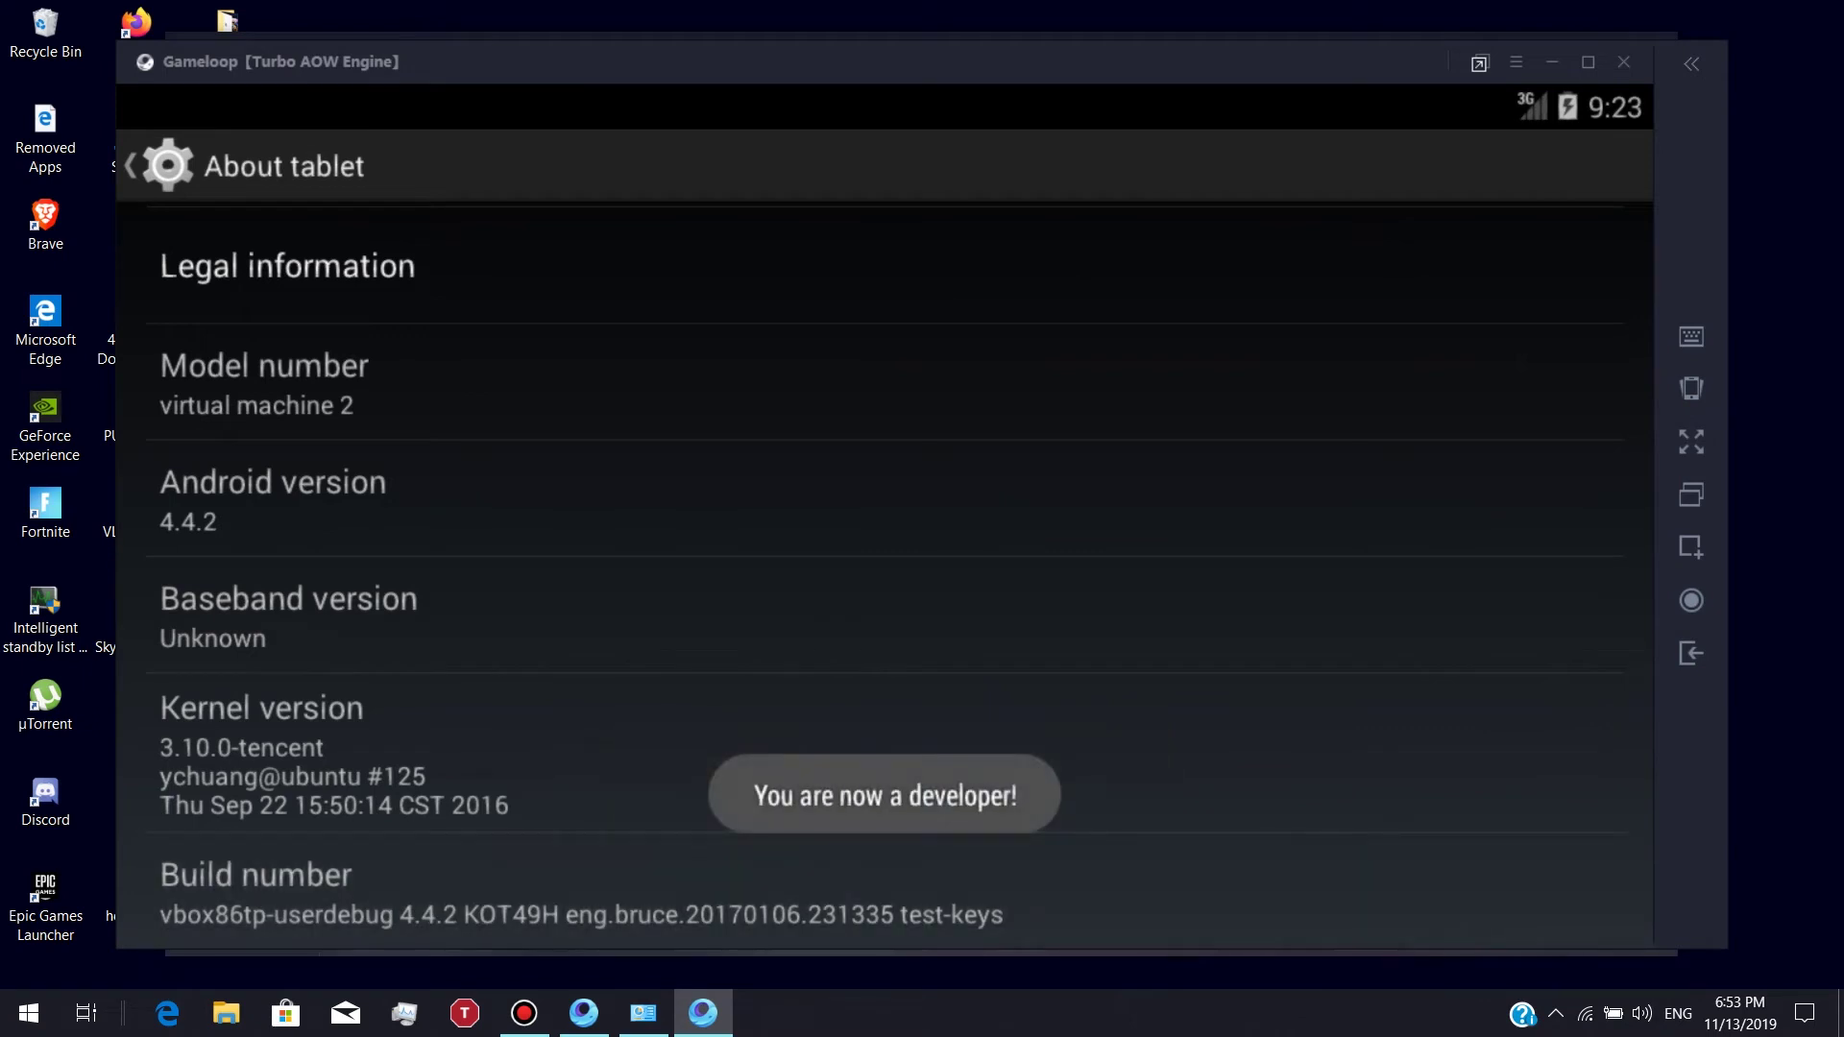
# Step: Return to the main settings list, open Developer options and locate the GPU rendering settings near Force 4x MSAA
pyautogui.click(168, 165)
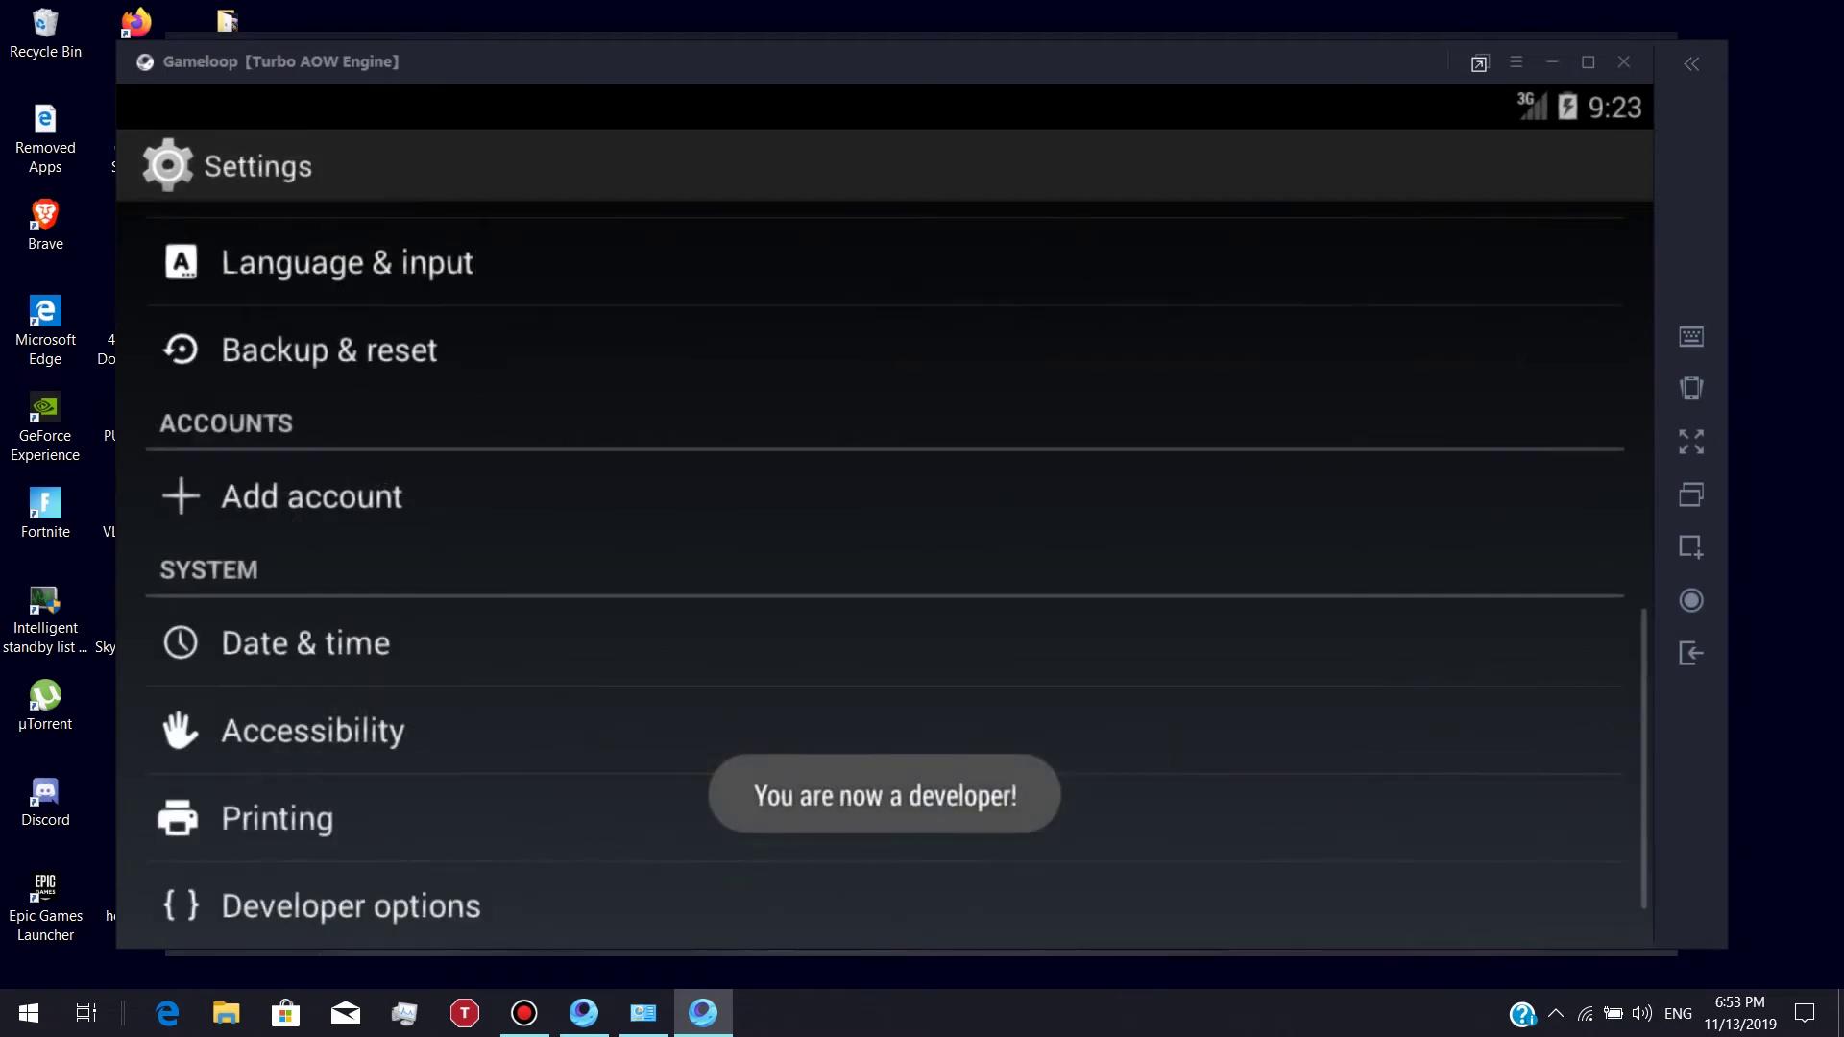
pyautogui.scroll(-2, 883, 576)
pyautogui.click(352, 818)
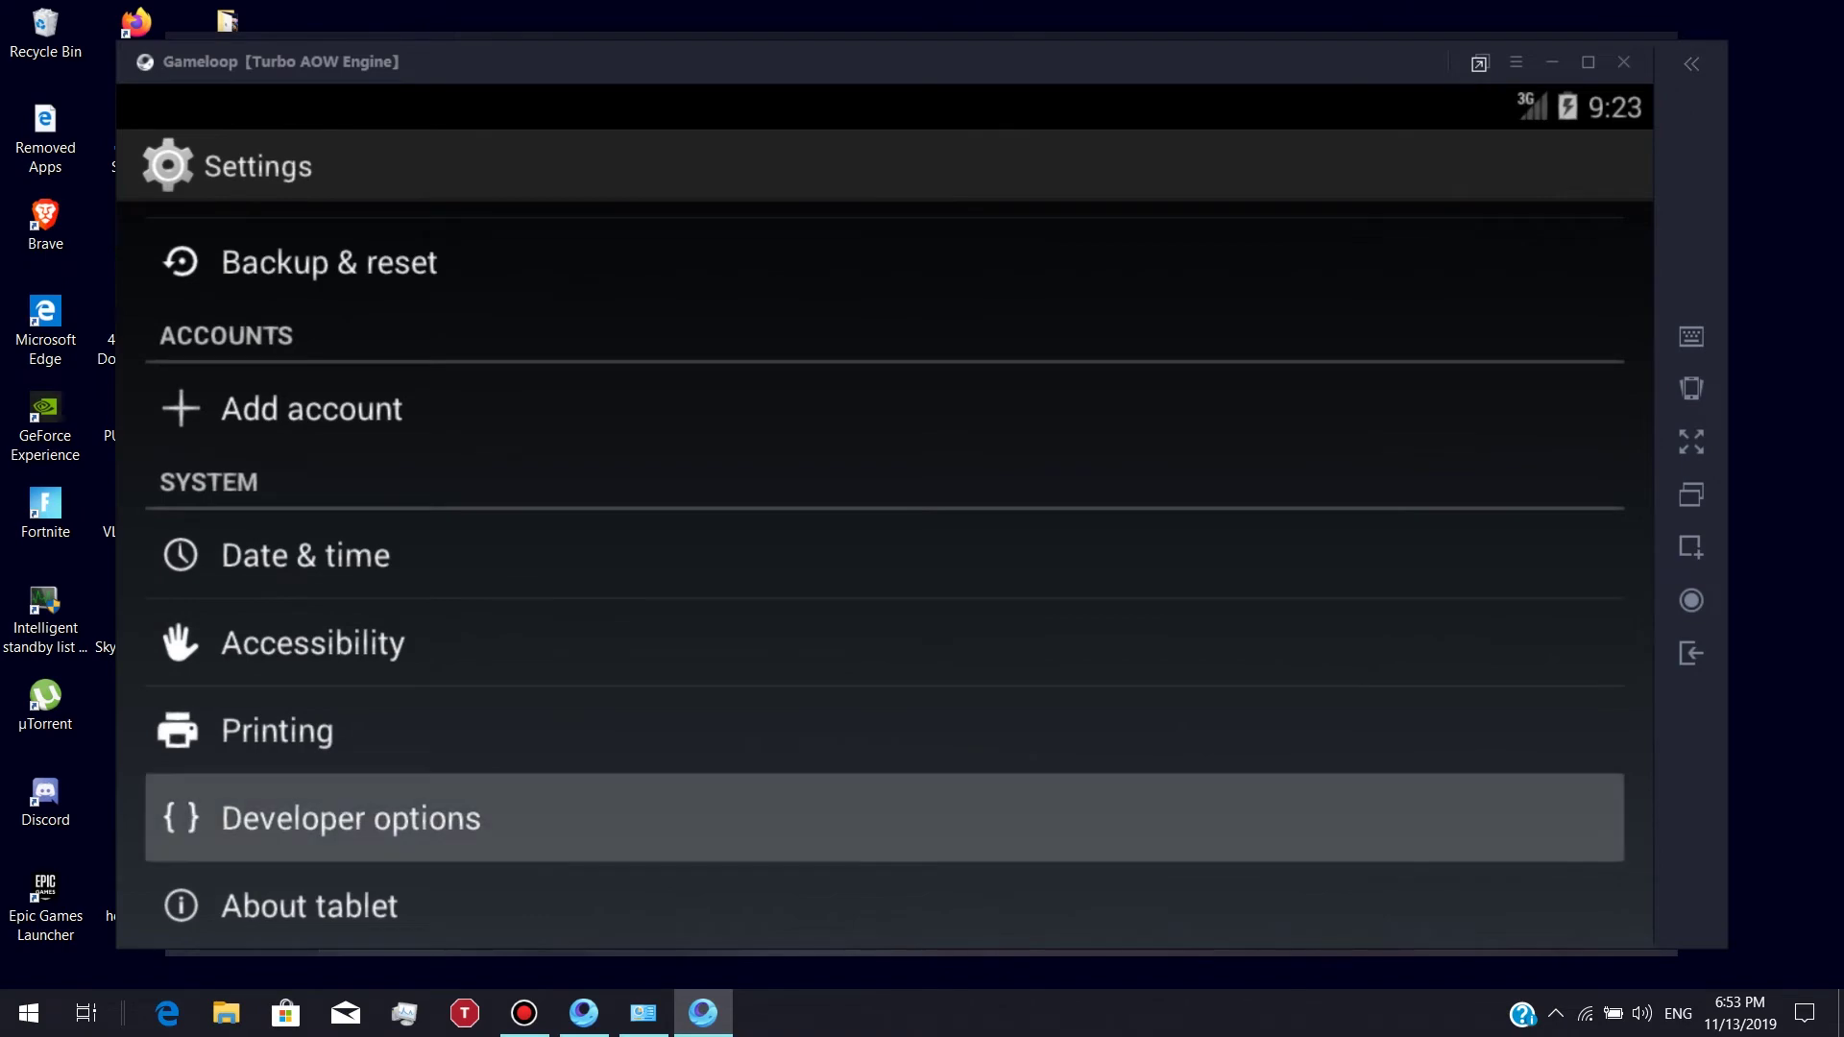
pyautogui.scroll(-15, 883, 576)
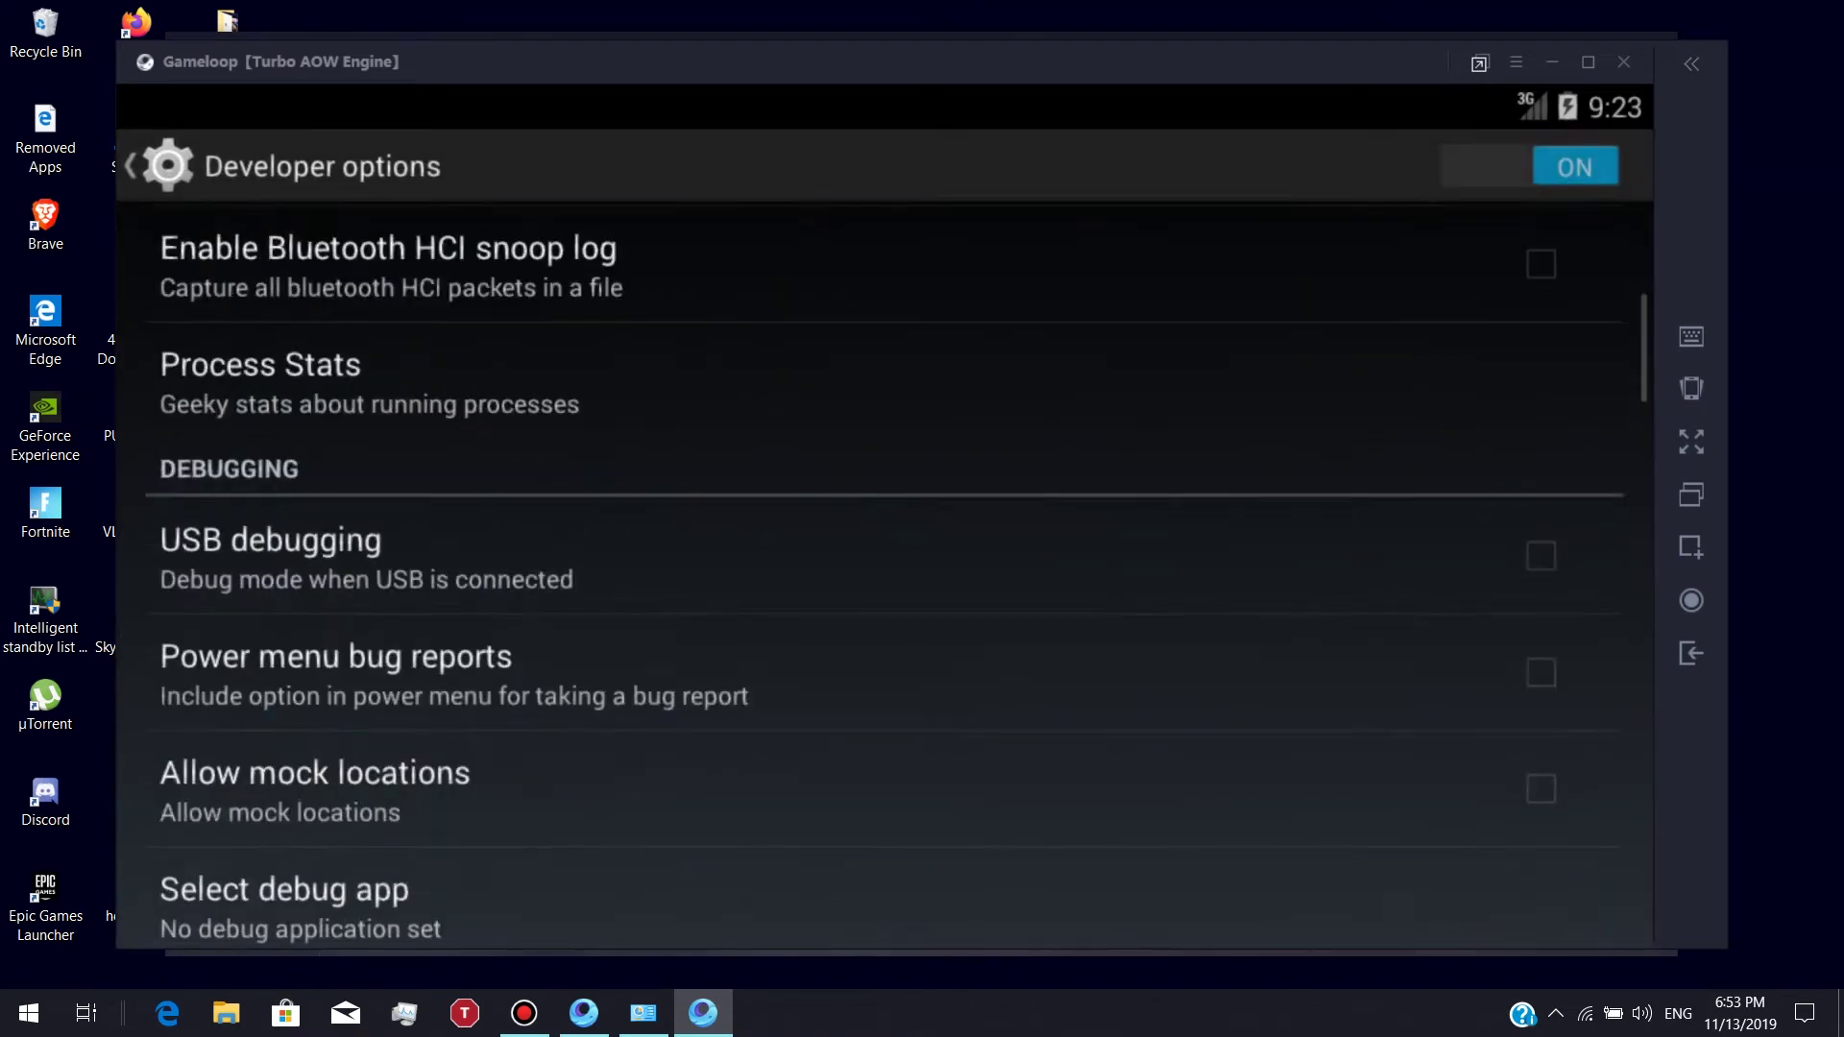
pyautogui.scroll(4, 883, 576)
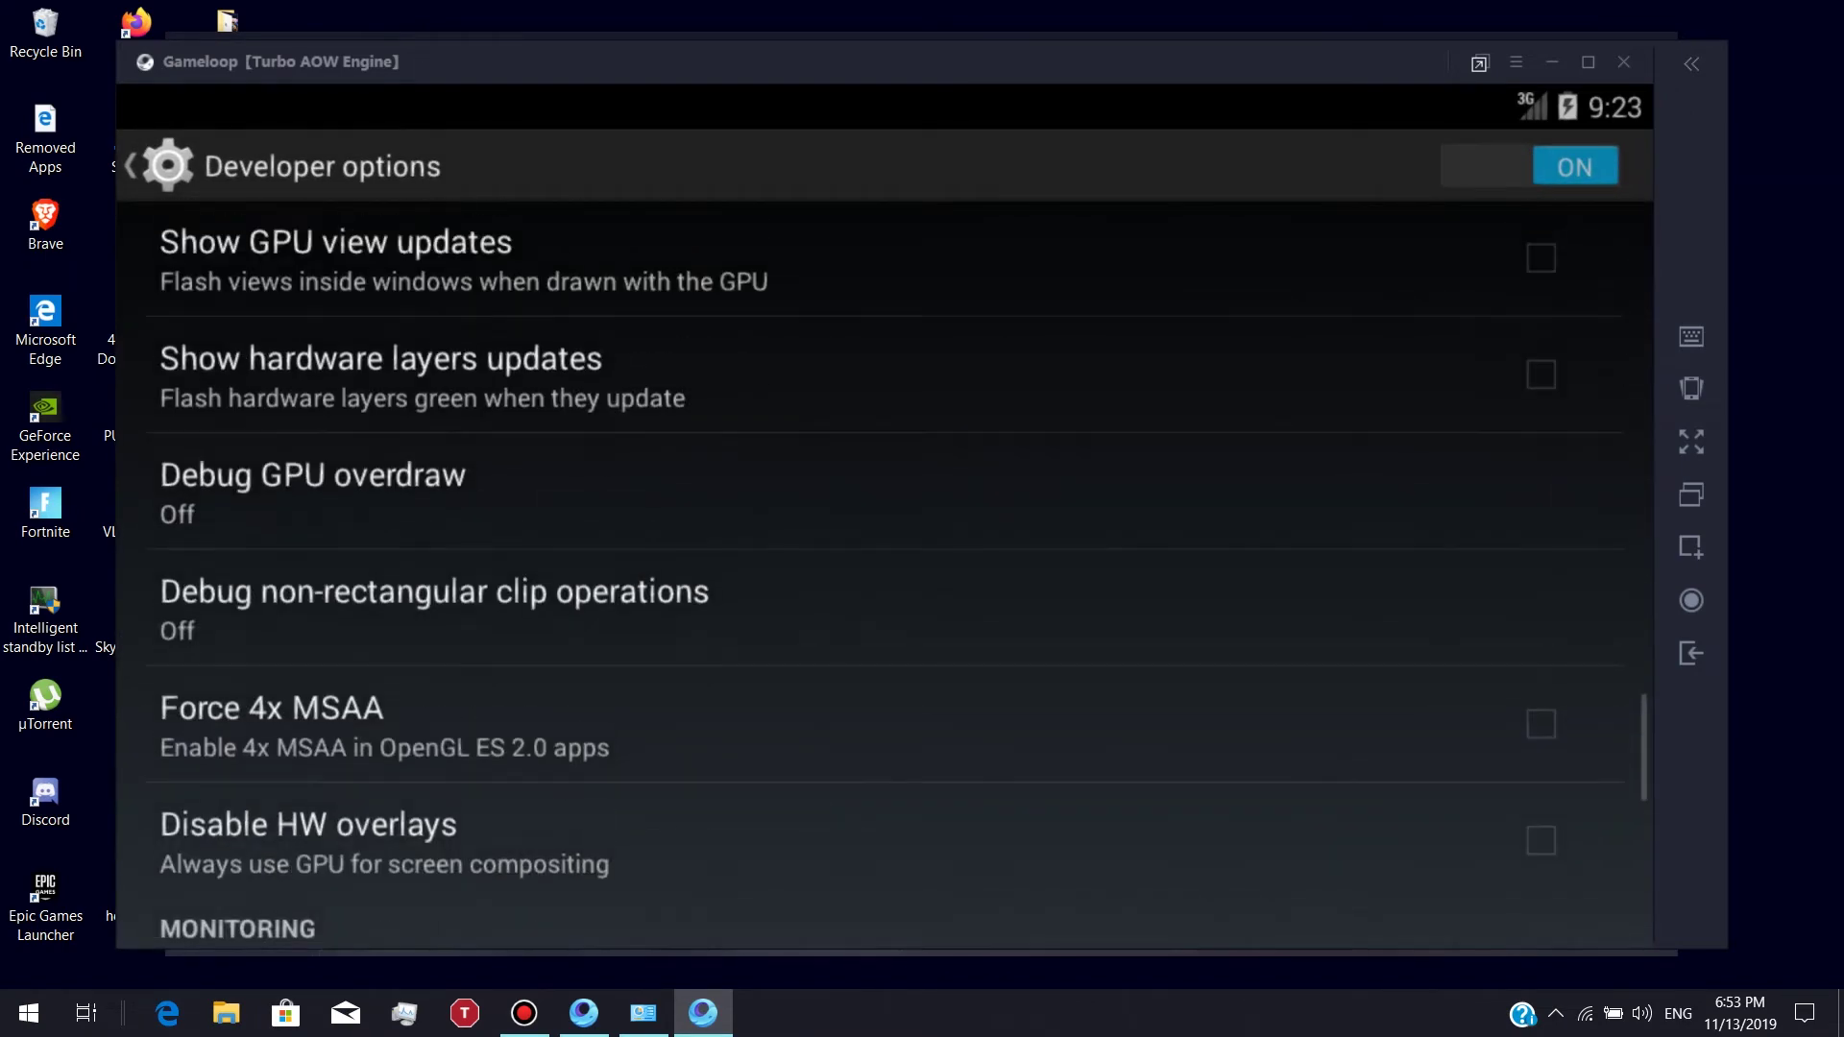